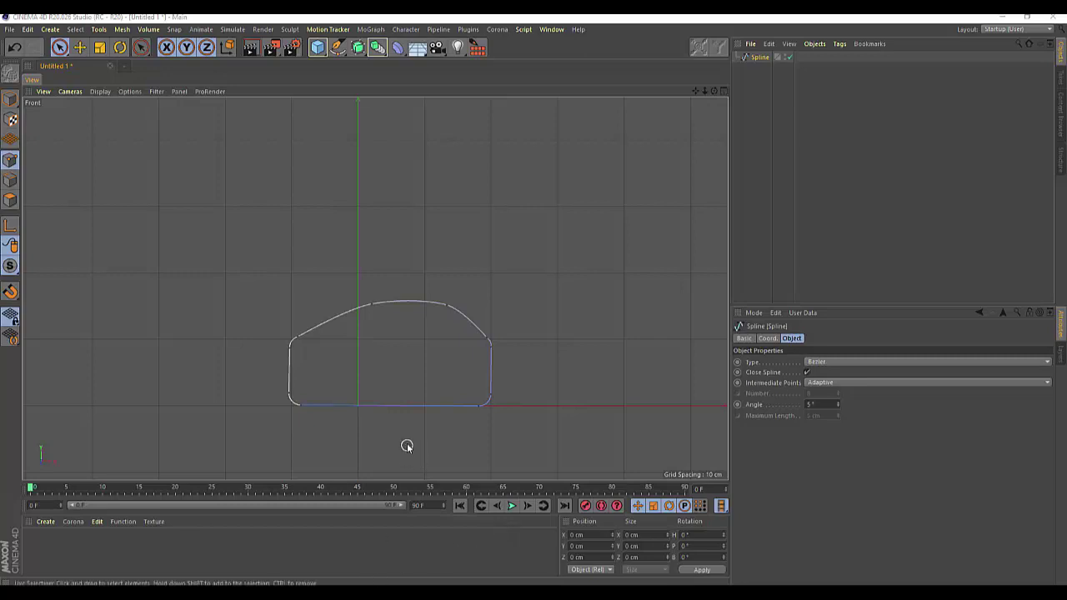
# Raise the arch spline's top-right corner point until Y reads about 110.464 cm
pyautogui.click(487, 338)
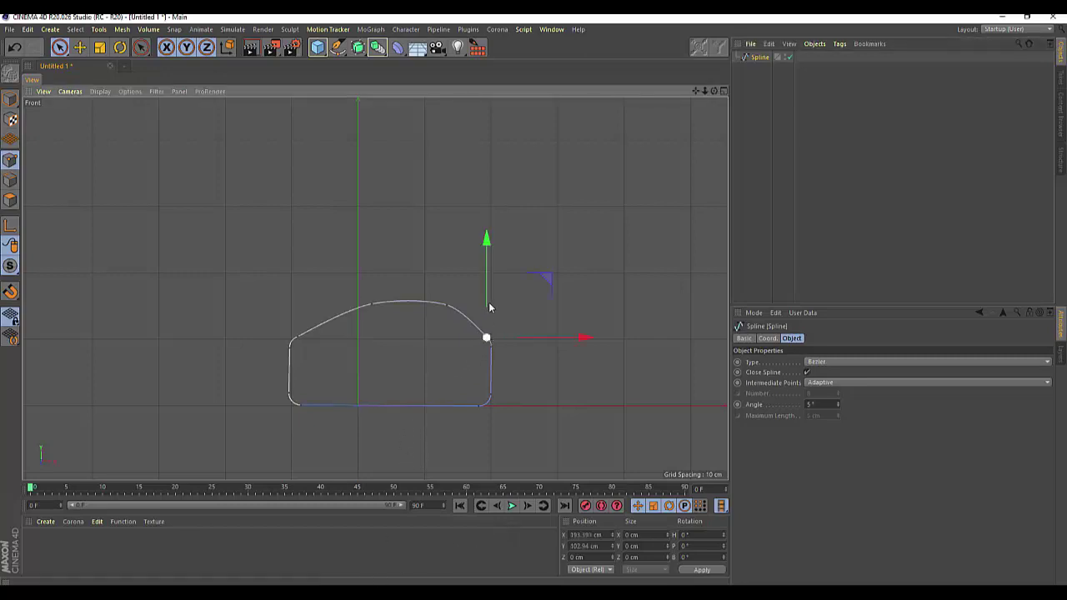
pyautogui.moveTo(485, 246); pyautogui.dragTo(485, 240)
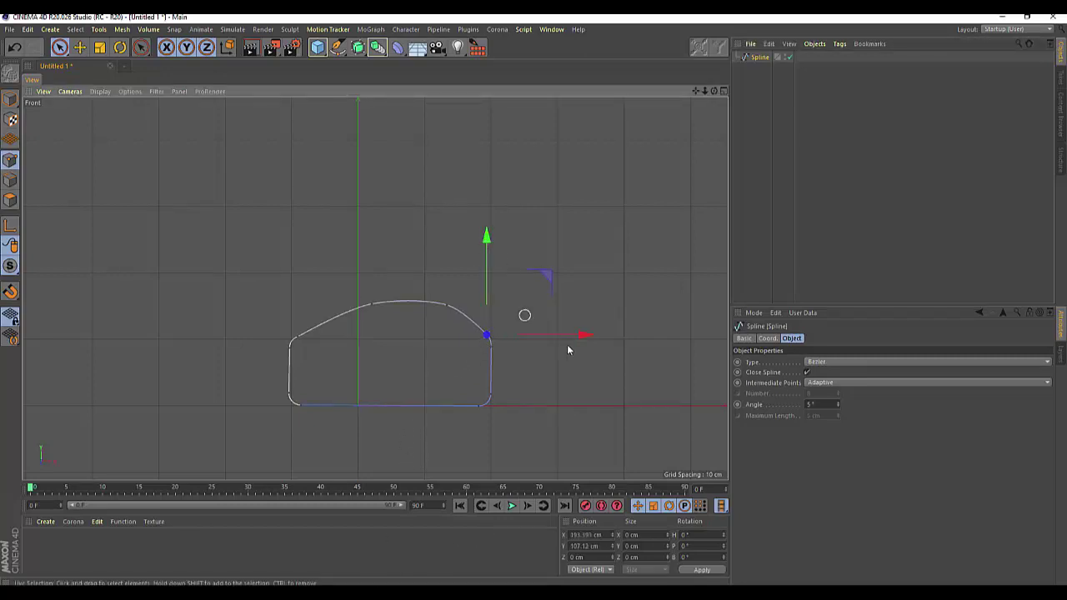
pyautogui.click(566, 404)
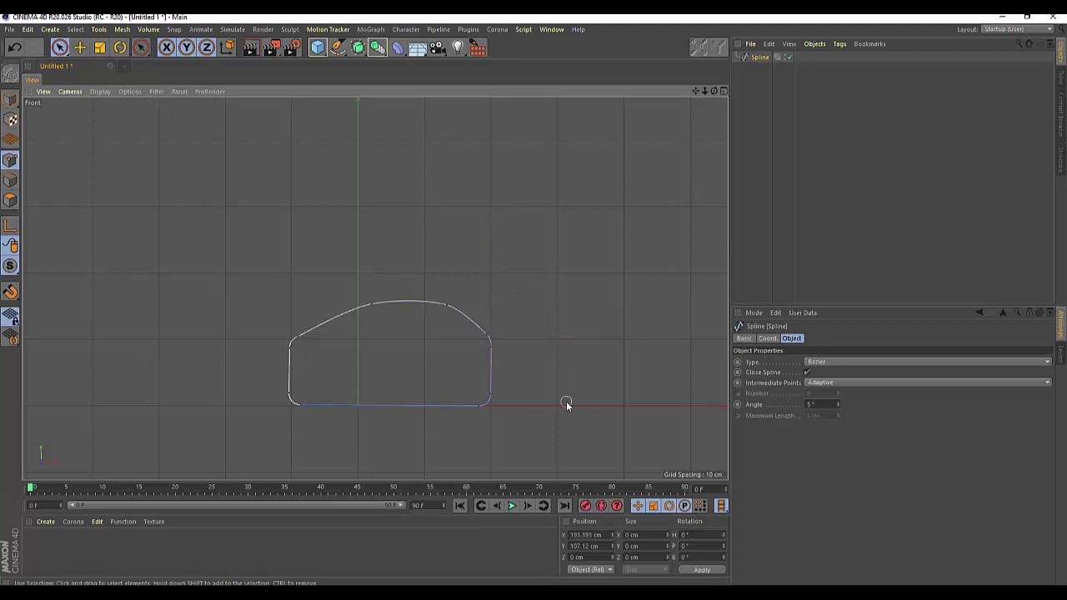
pyautogui.click(487, 336)
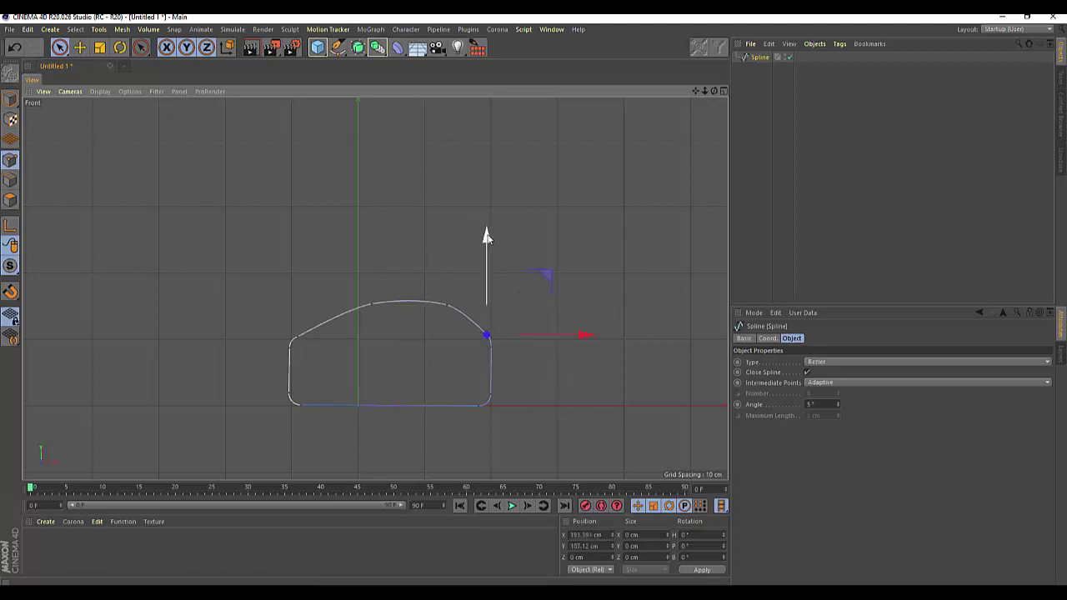
pyautogui.moveTo(488, 240); pyautogui.dragTo(489, 236)
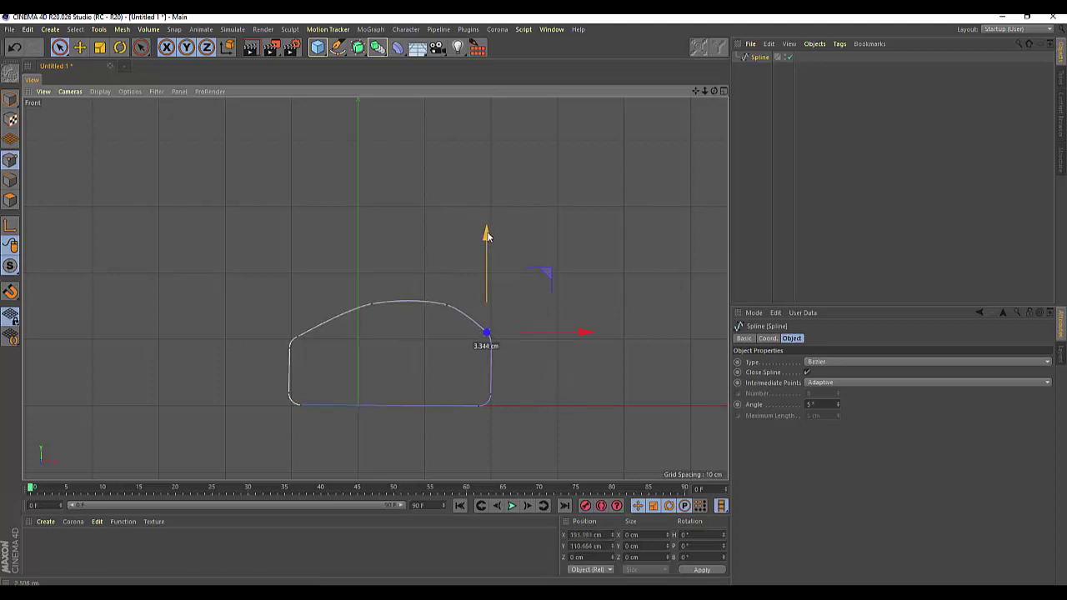
pyautogui.click(562, 421)
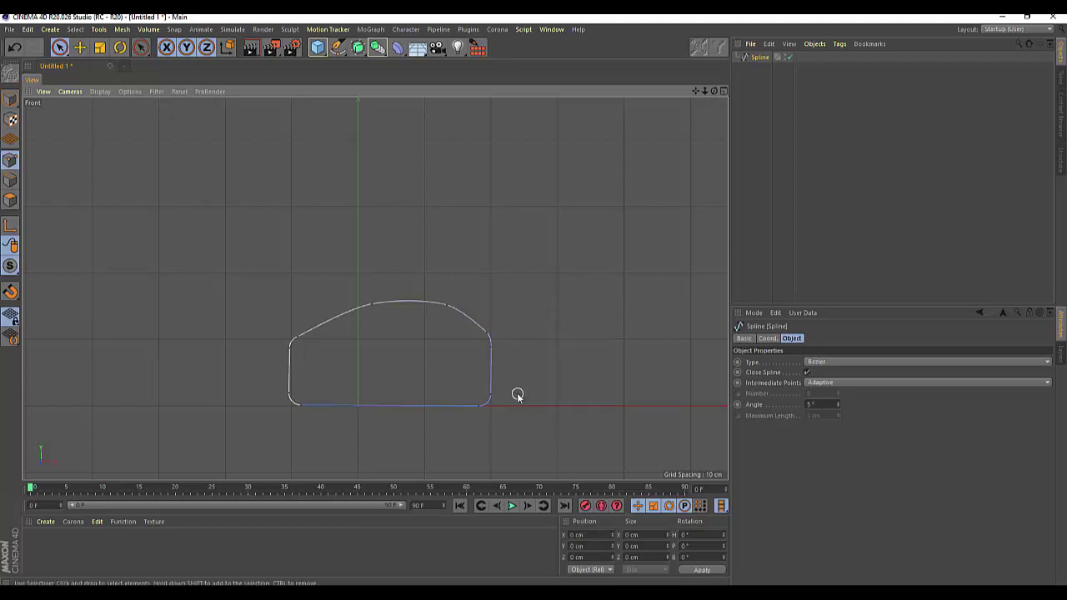
# Try a Create Outline offset on the arch spline
pyautogui.rightClick(562, 272)
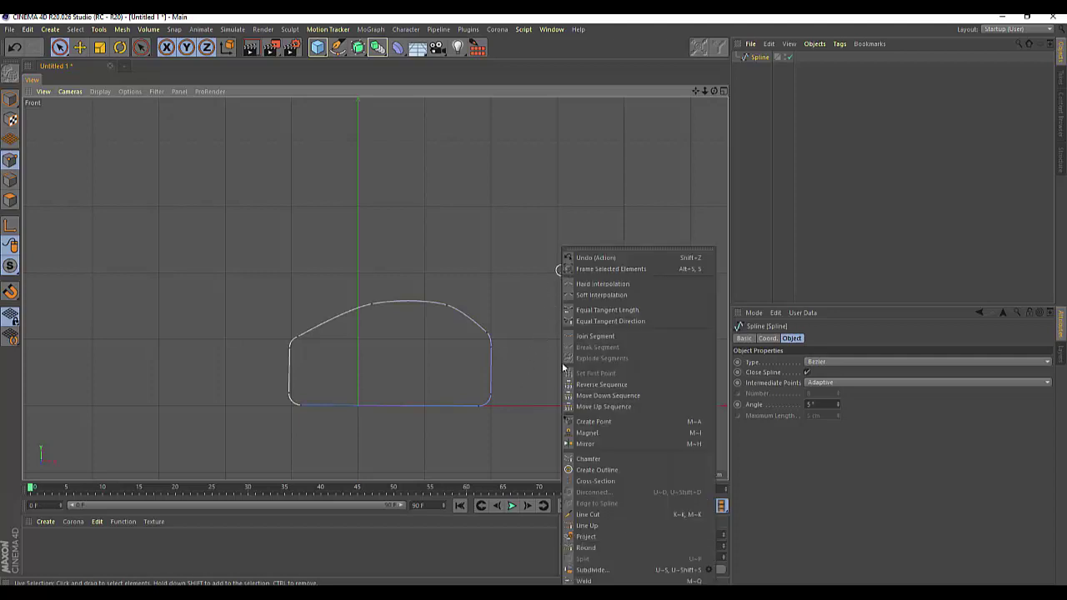
pyautogui.click(592, 470)
pyautogui.moveTo(586, 349); pyautogui.dragTo(605, 348)
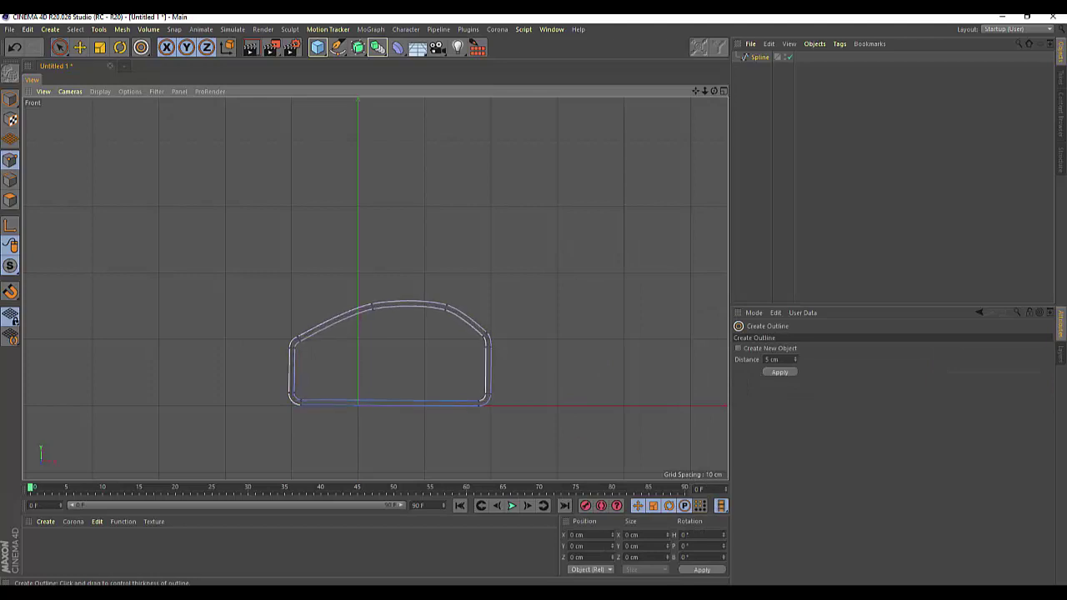
pyautogui.moveTo(604, 348); pyautogui.dragTo(597, 349)
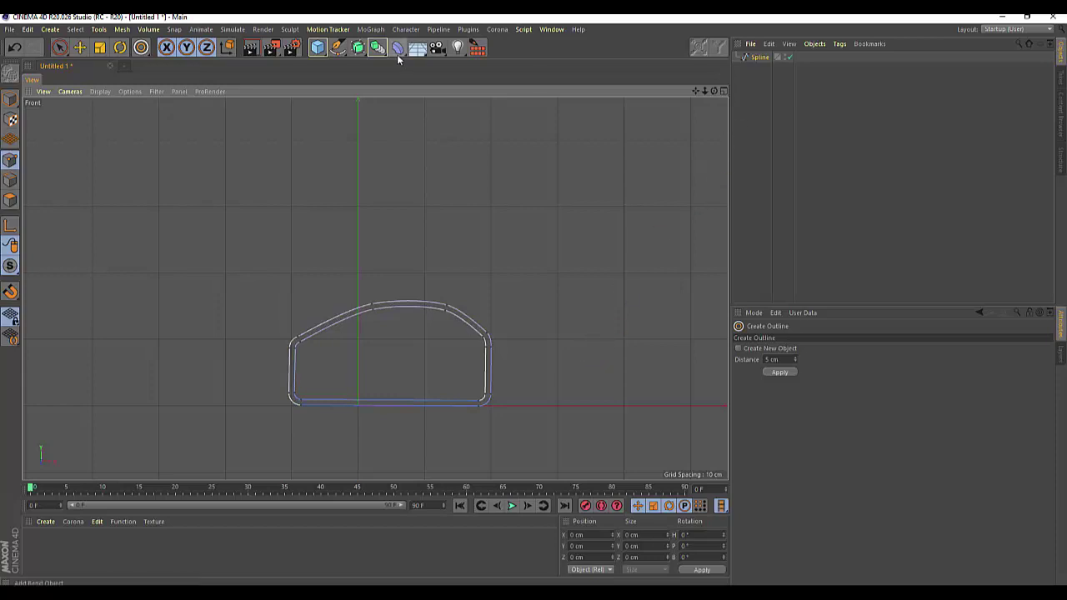
# Undo the trial outline, duplicate the spline as Spline.1 and disable the copy
pyautogui.click(760, 59)
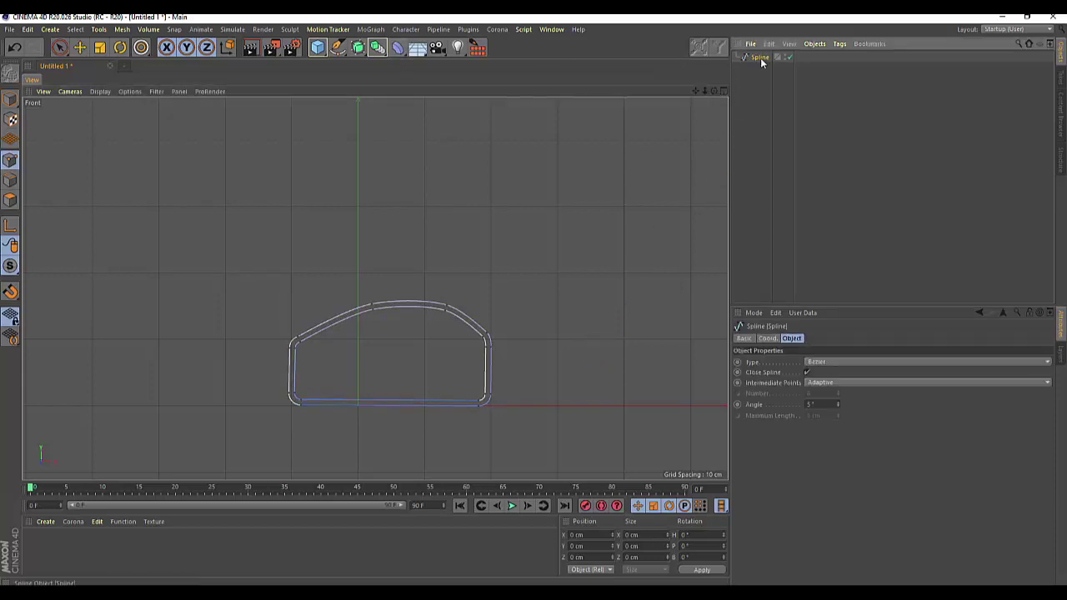
pyautogui.keyDown('ctrl'); pyautogui.moveTo(761, 60); pyautogui.dragTo(758, 73); pyautogui.keyUp('ctrl')
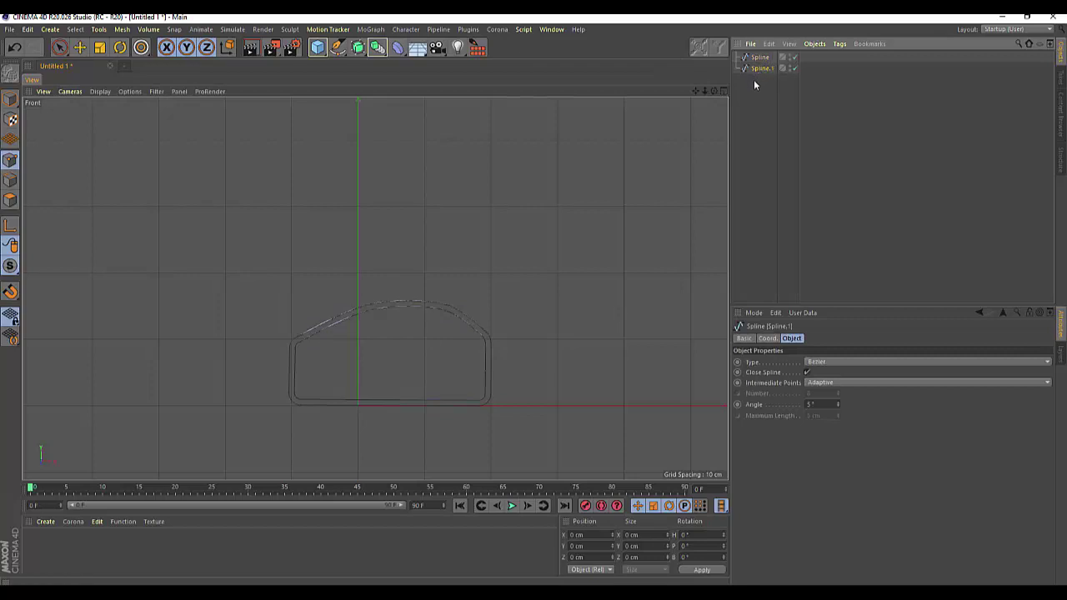
pyautogui.hotkey('ctrl', 'z')
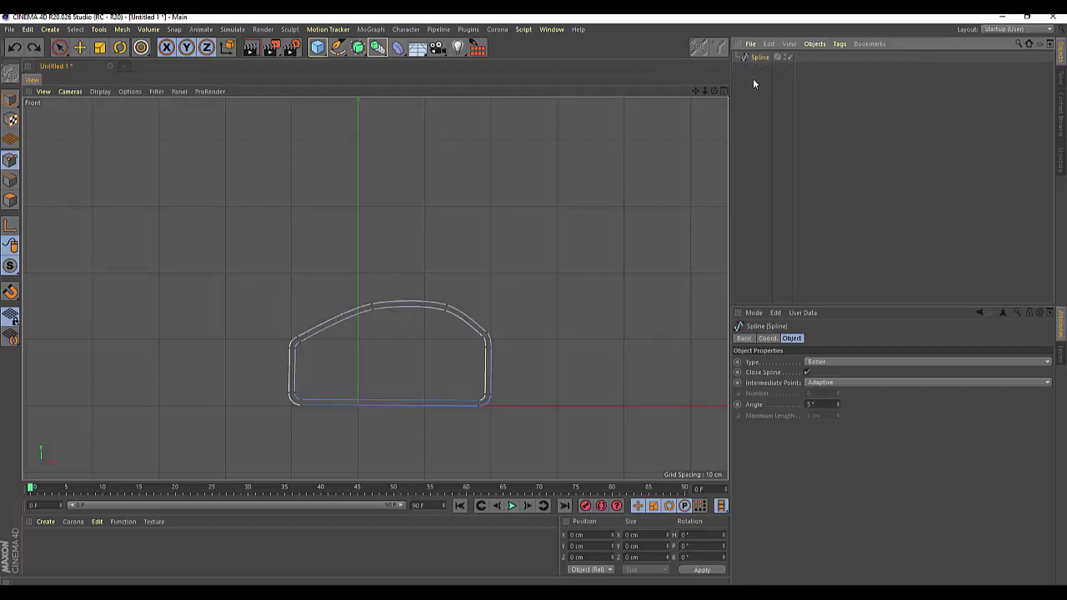
pyautogui.hotkey('ctrl', 'z')
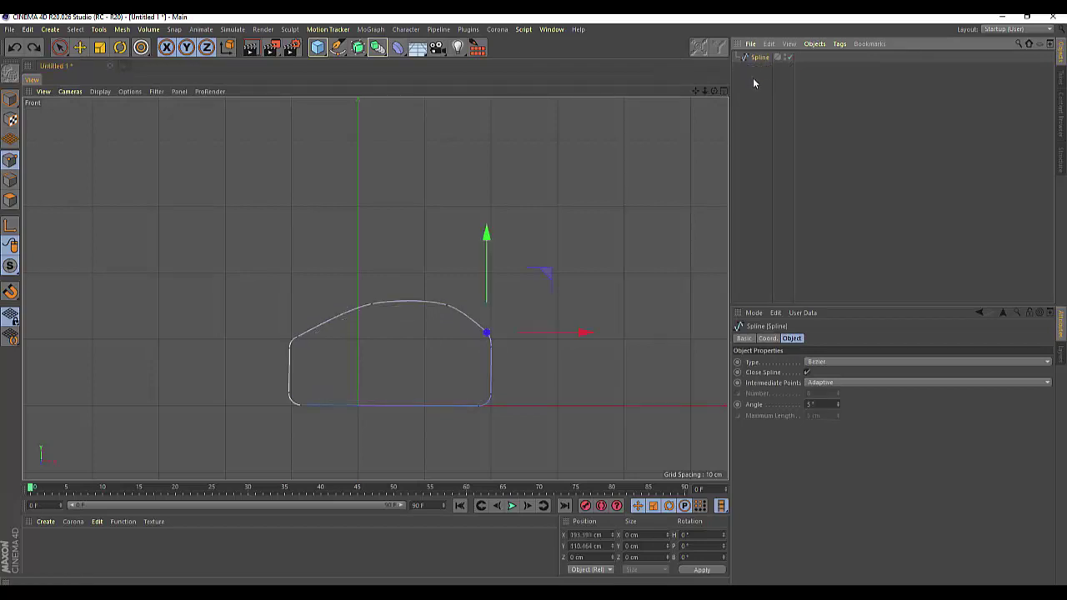
pyautogui.keyDown('ctrl'); pyautogui.moveTo(759, 64); pyautogui.dragTo(760, 75); pyautogui.keyUp('ctrl')
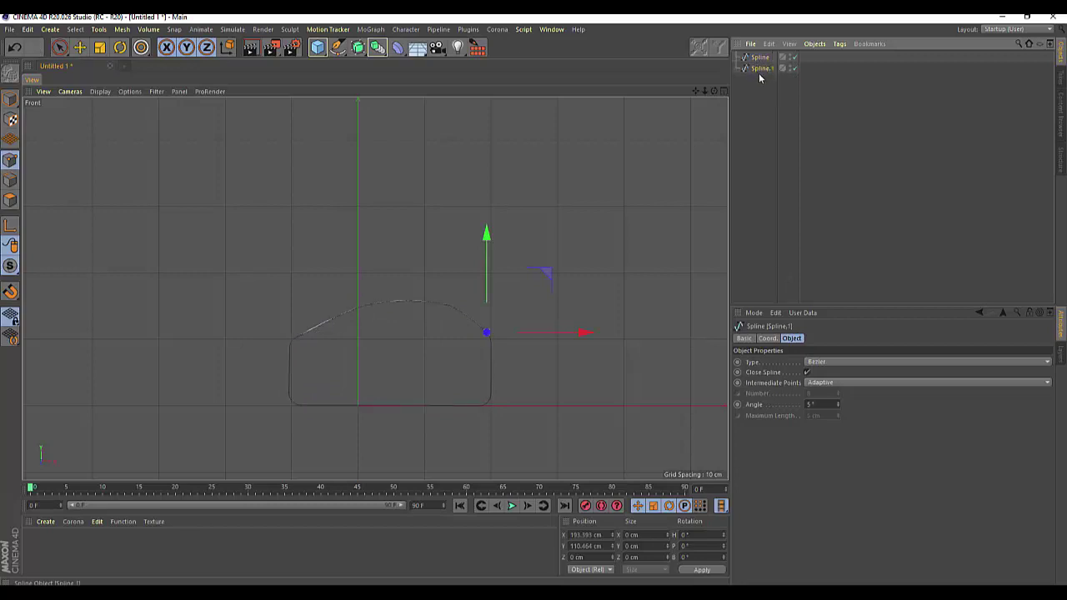
pyautogui.click(790, 69)
# Outline the original arch spline by 5 cm and show the four-view layout
pyautogui.click(758, 58)
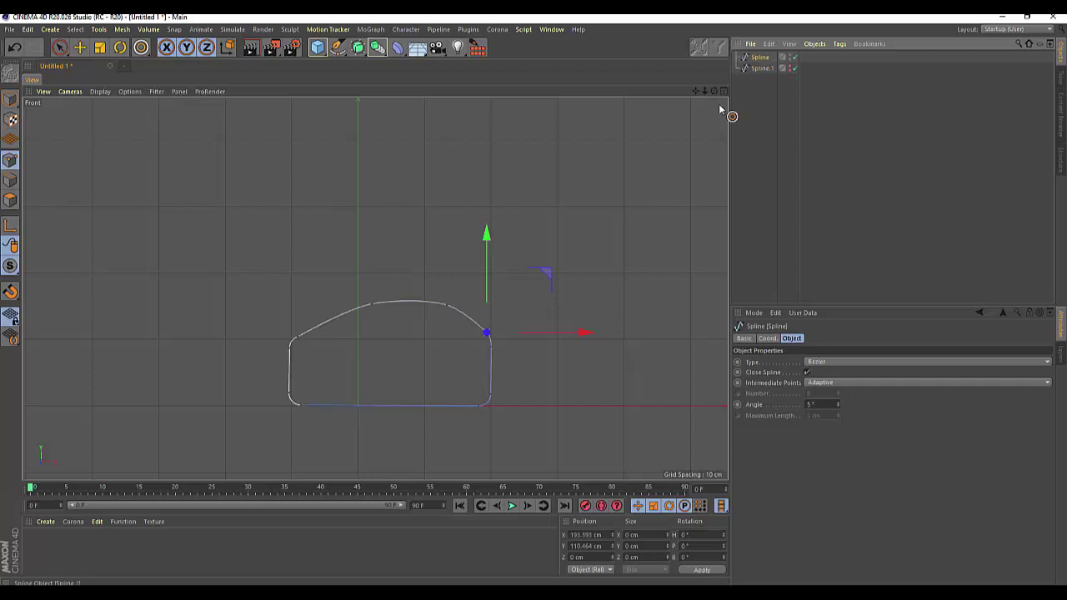
pyautogui.rightClick(665, 170)
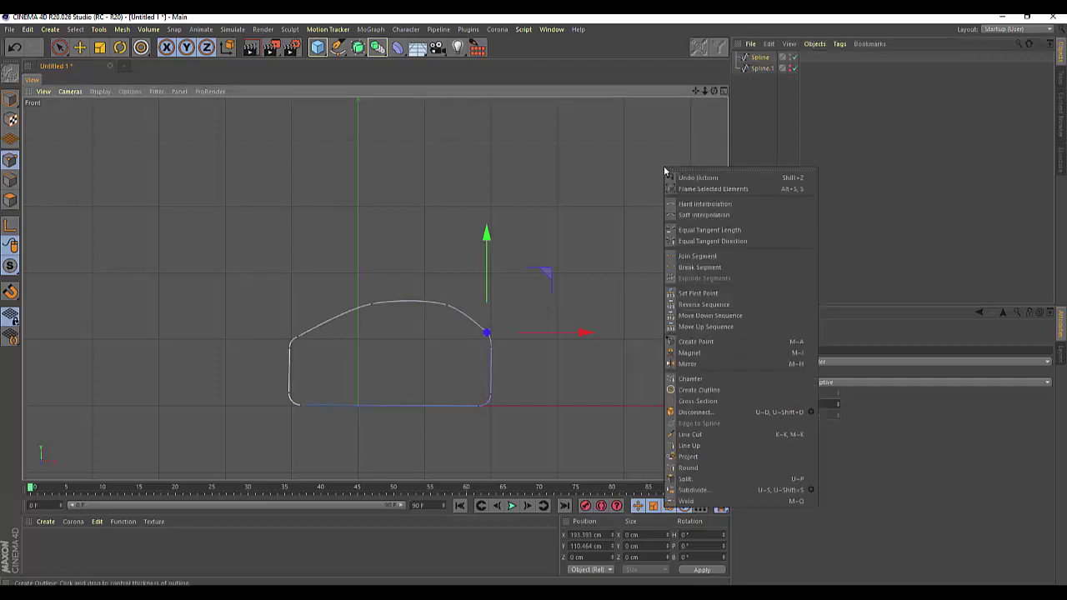
pyautogui.click(685, 393)
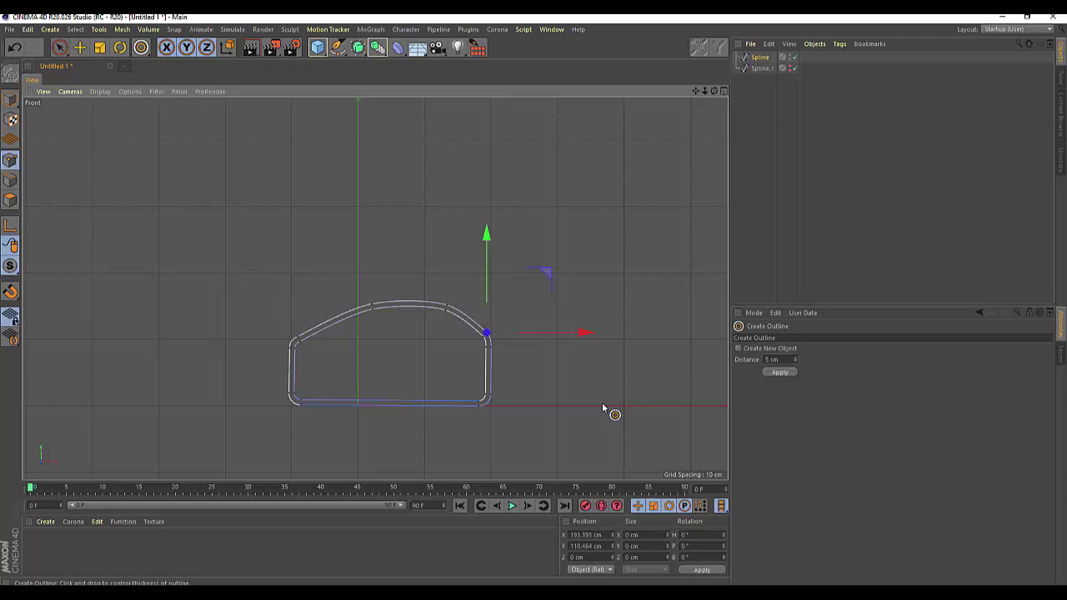
pyautogui.click(723, 91)
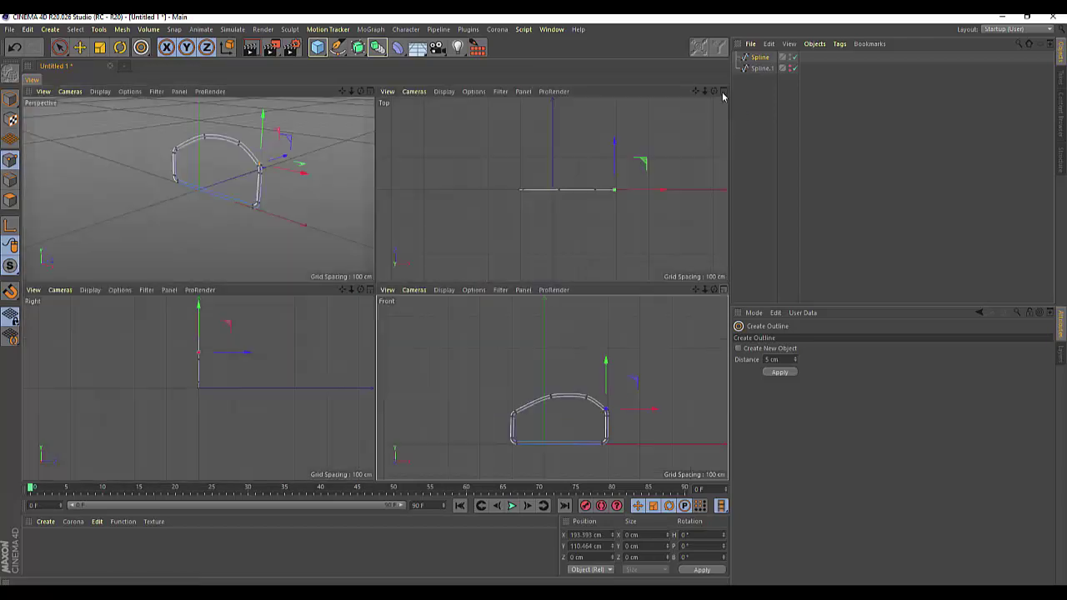
# Nest the outlined spline under a new Extrude object and set Movement Z to 60 cm
pyautogui.click(371, 92)
pyautogui.moveTo(696, 91)
pyautogui.mouseDown()
pyautogui.moveTo(375, 289)
pyautogui.moveTo(354, 269)
pyautogui.mouseUp()
pyautogui.click(759, 57)
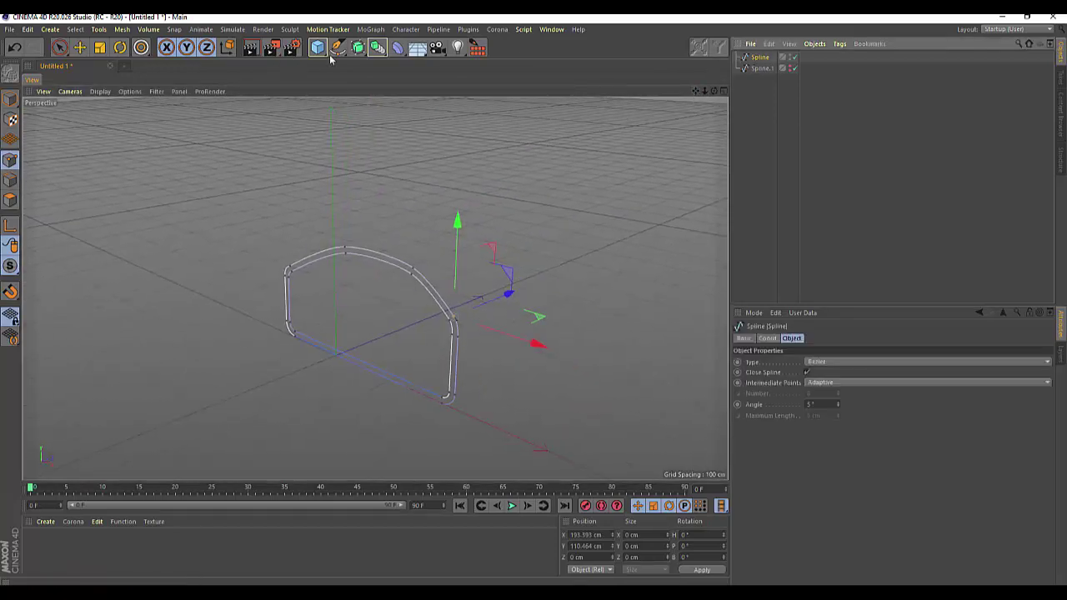
pyautogui.moveTo(358, 47); pyautogui.dragTo(473, 65)
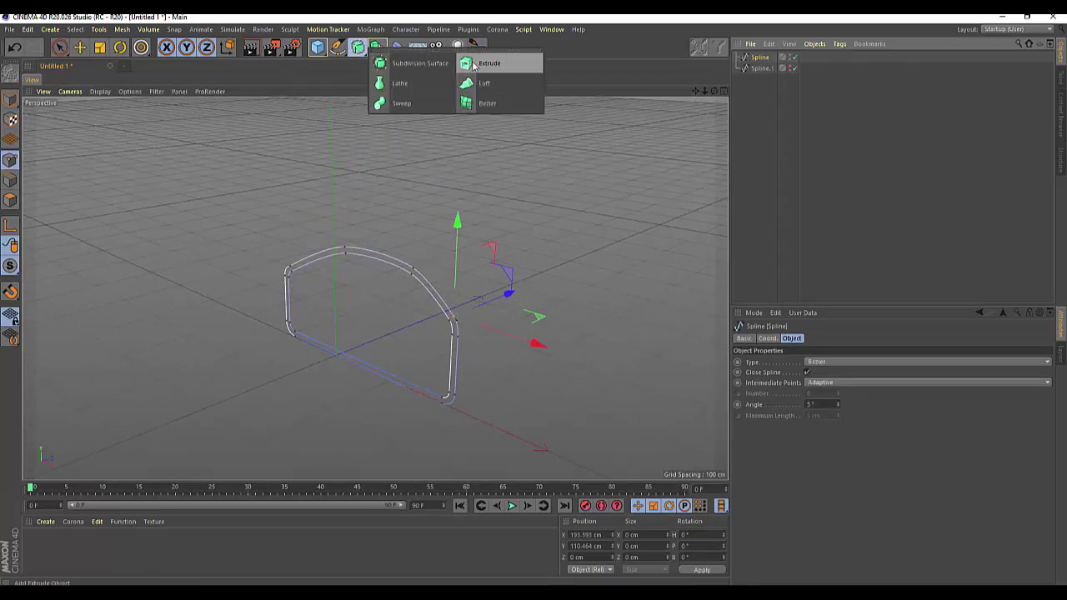
pyautogui.moveTo(760, 67); pyautogui.dragTo(759, 59)
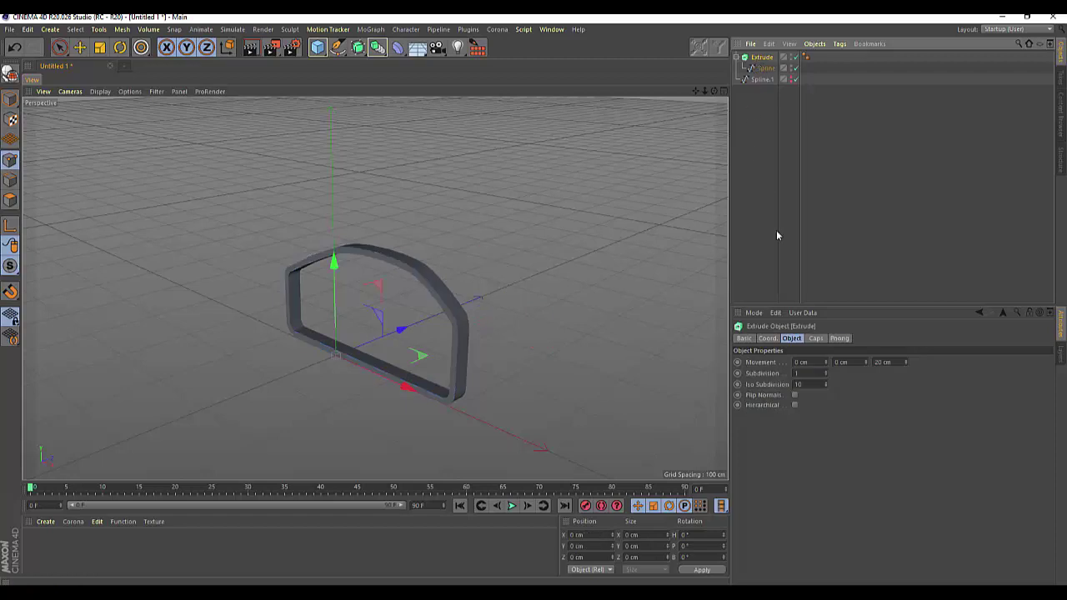
pyautogui.moveTo(905, 361); pyautogui.dragTo(905, 317)
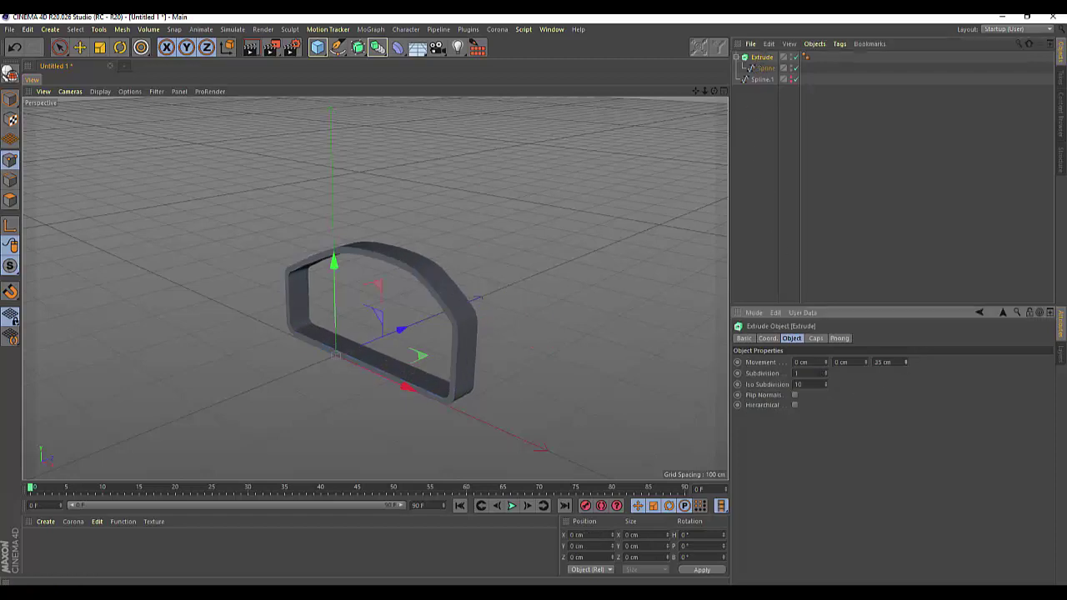
pyautogui.moveTo(906, 361); pyautogui.dragTo(905, 382)
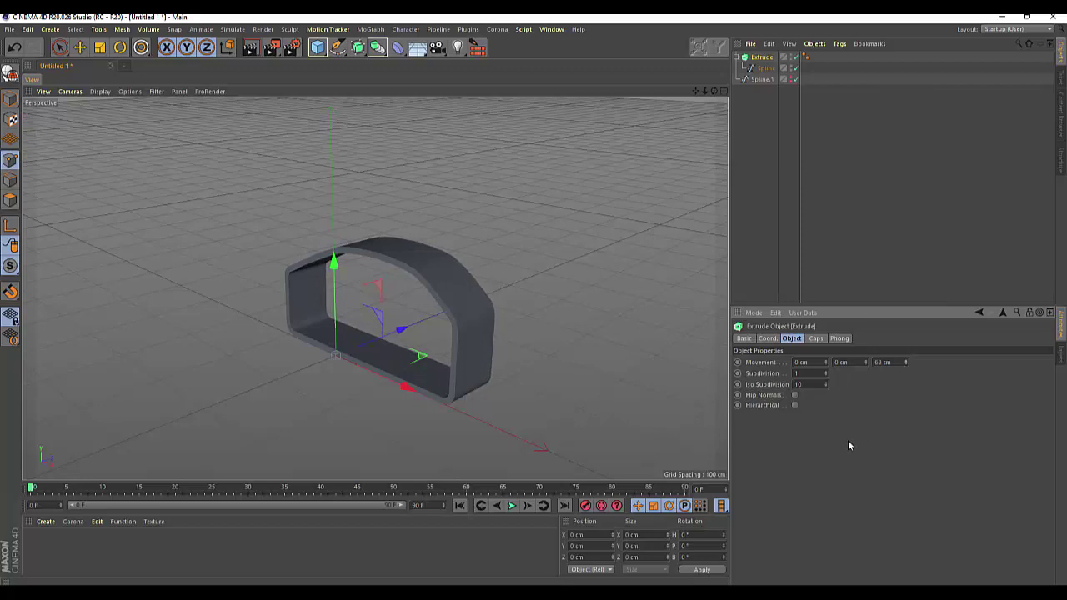
pyautogui.moveTo(714, 90); pyautogui.dragTo(375, 288)
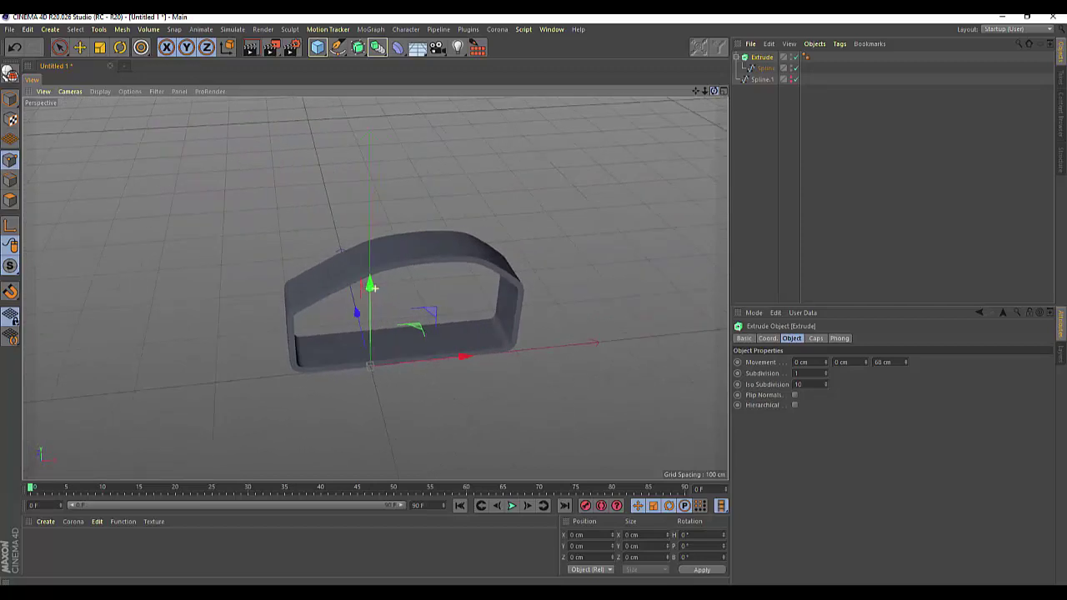
pyautogui.moveTo(376, 289); pyautogui.dragTo(375, 289)
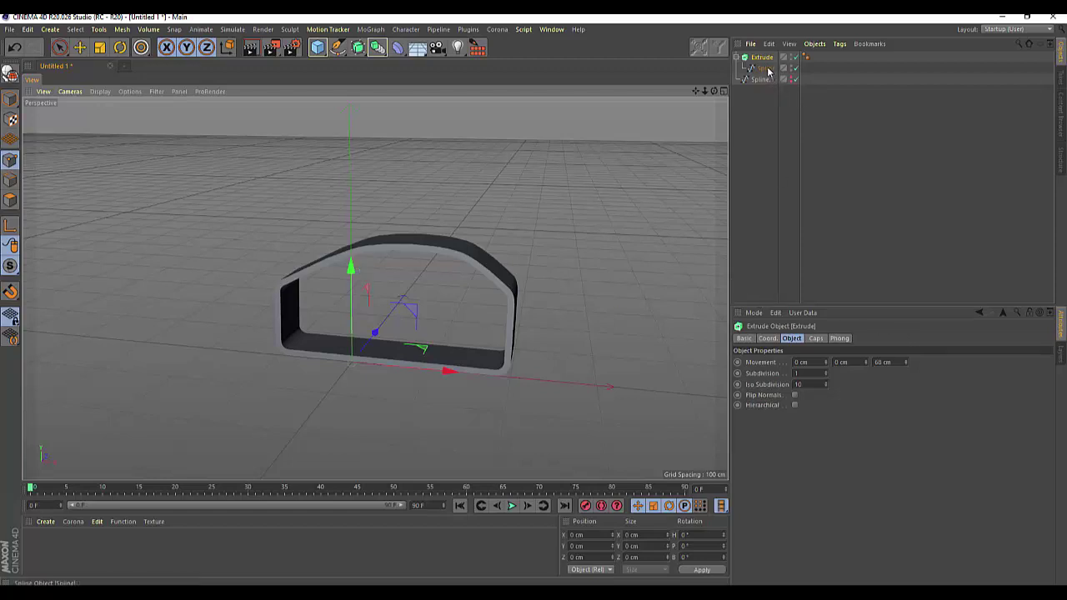
# Set the Extrude's start cap to Fillet Cap with 2 steps and 2 cm radius
pyautogui.click(819, 338)
pyautogui.click(830, 364)
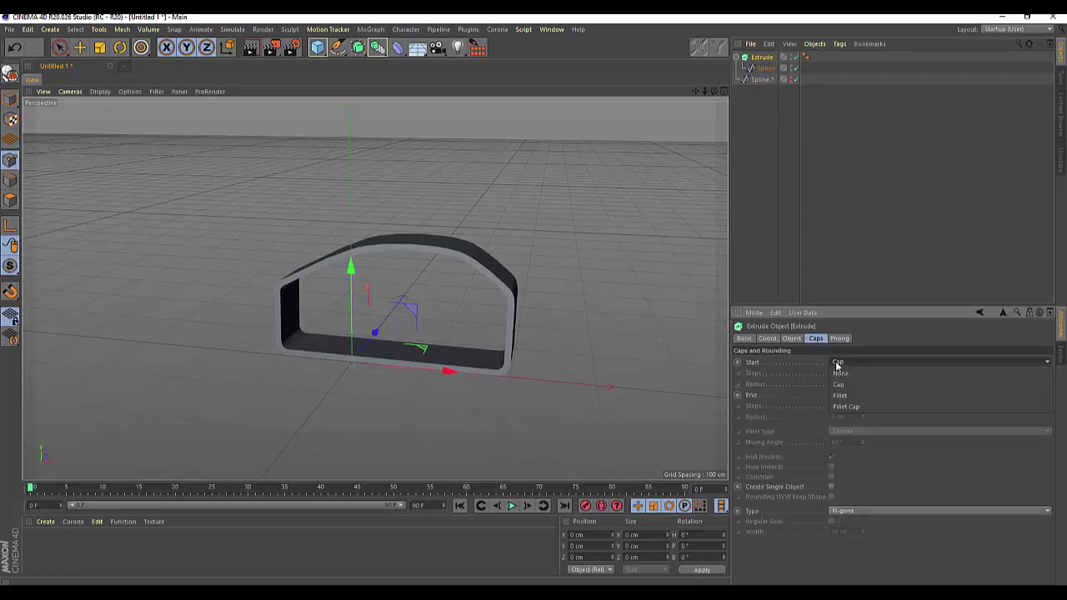
pyautogui.click(848, 406)
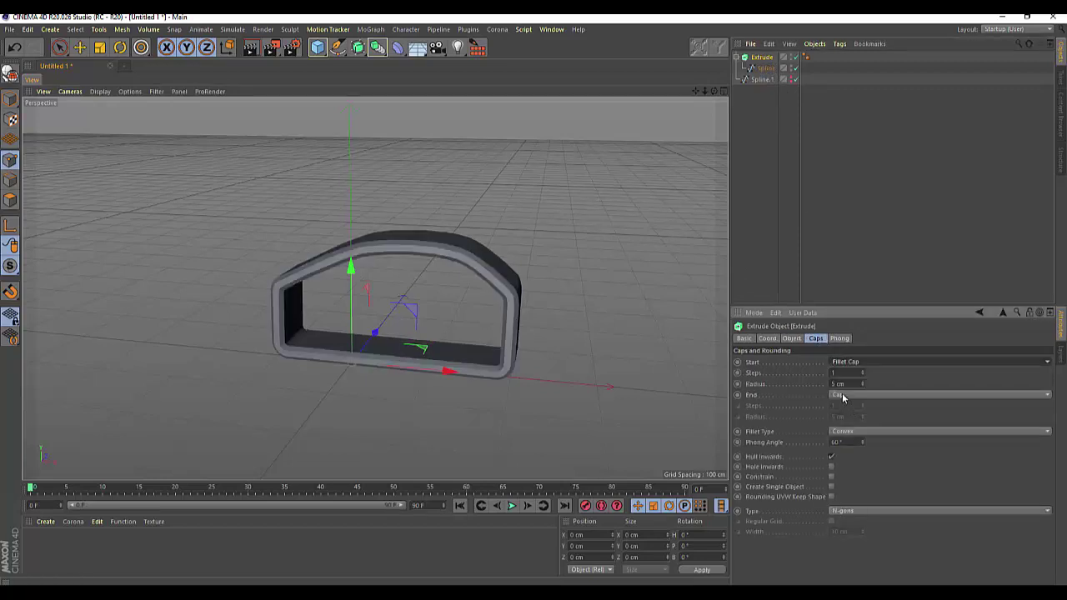
pyautogui.click(834, 373)
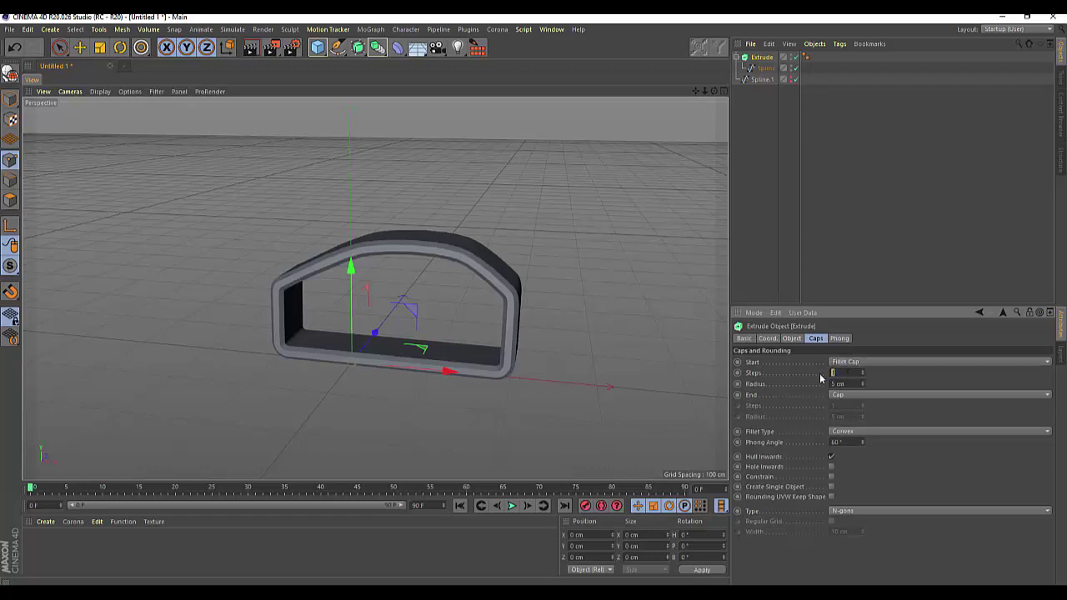
pyautogui.write('2')
pyautogui.press('Return')
pyautogui.write('2')
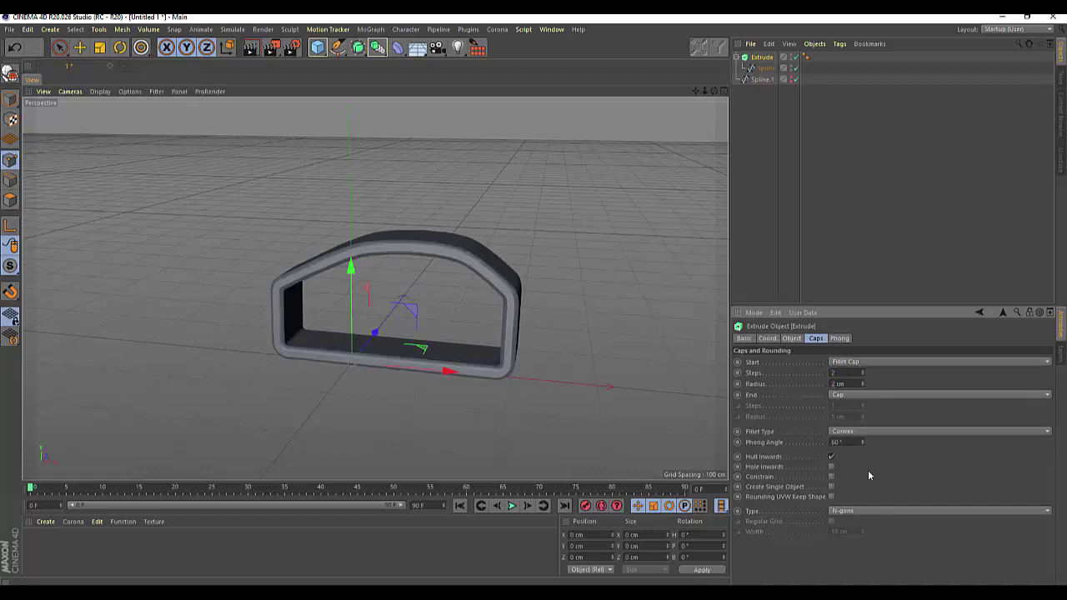
pyautogui.press('Return')
# Make the end cap a Fillet Cap with 2 cm radius as well
pyautogui.click(838, 395)
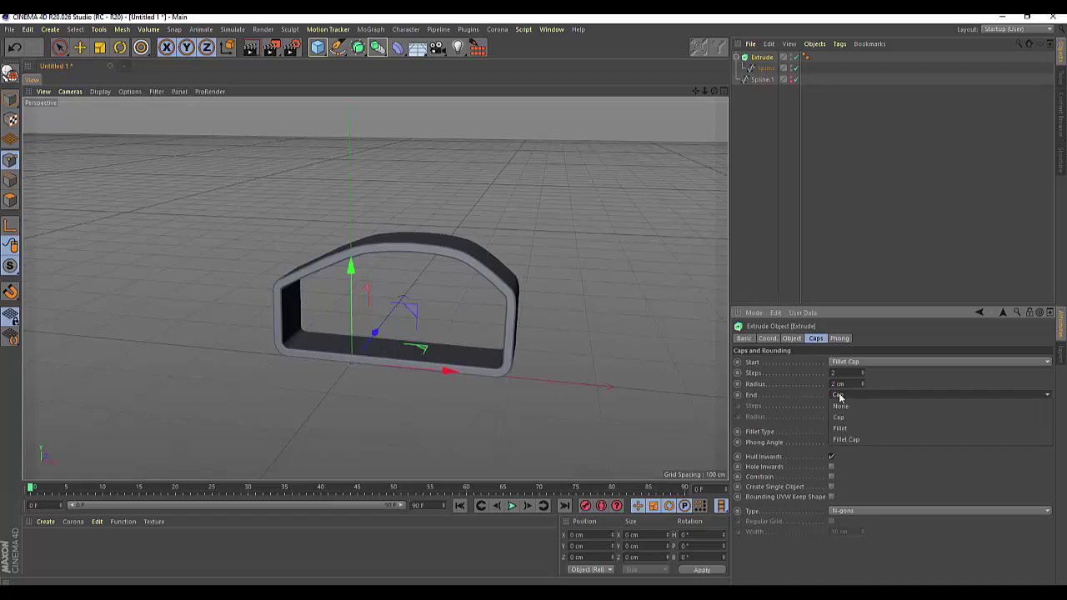
pyautogui.click(838, 440)
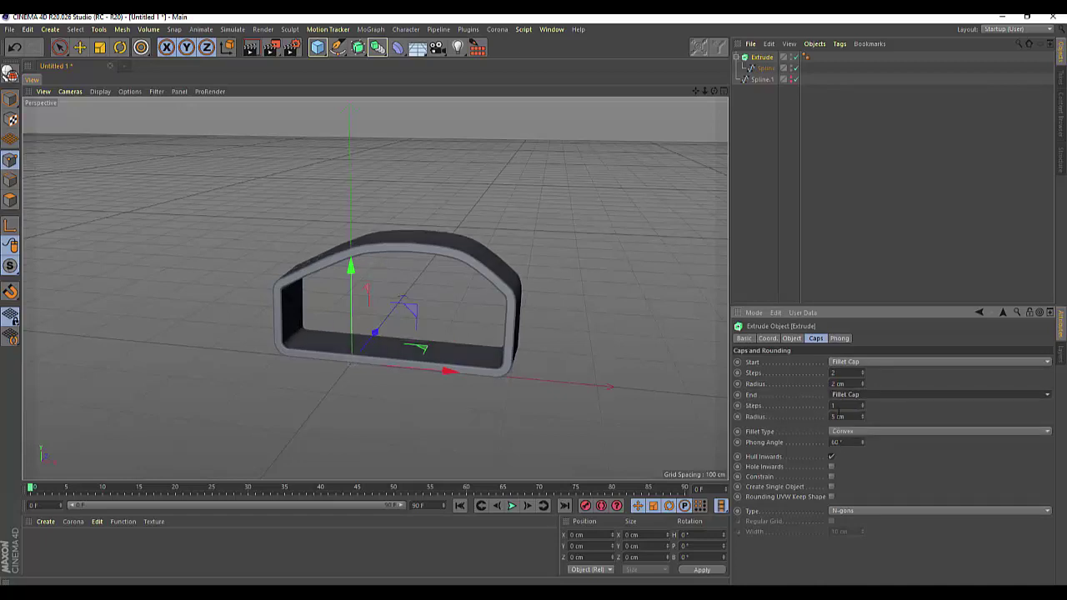
pyautogui.write('2')
pyautogui.press('Return')
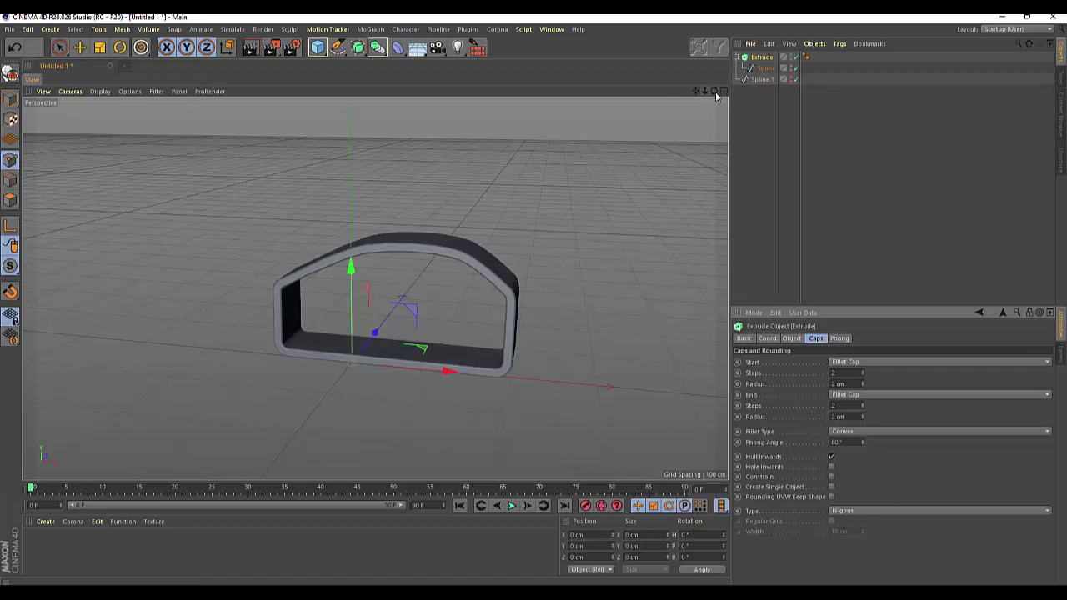
pyautogui.moveTo(713, 90); pyautogui.dragTo(375, 289)
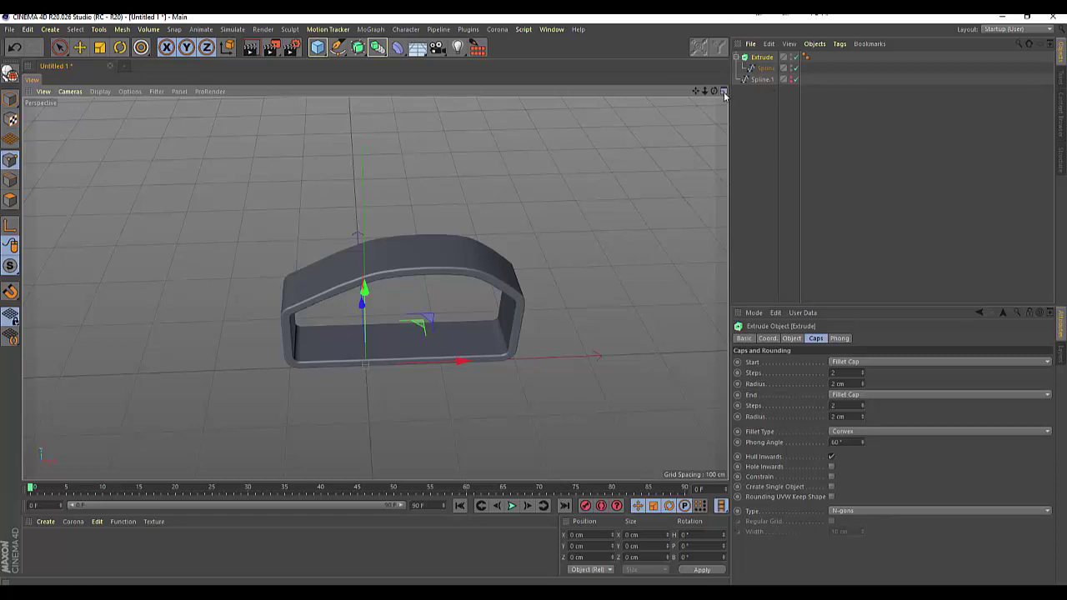
# In the zoomed front view, draw a Pen spline trapezoid on the arch's top edge
pyautogui.click(723, 92)
pyautogui.click(724, 290)
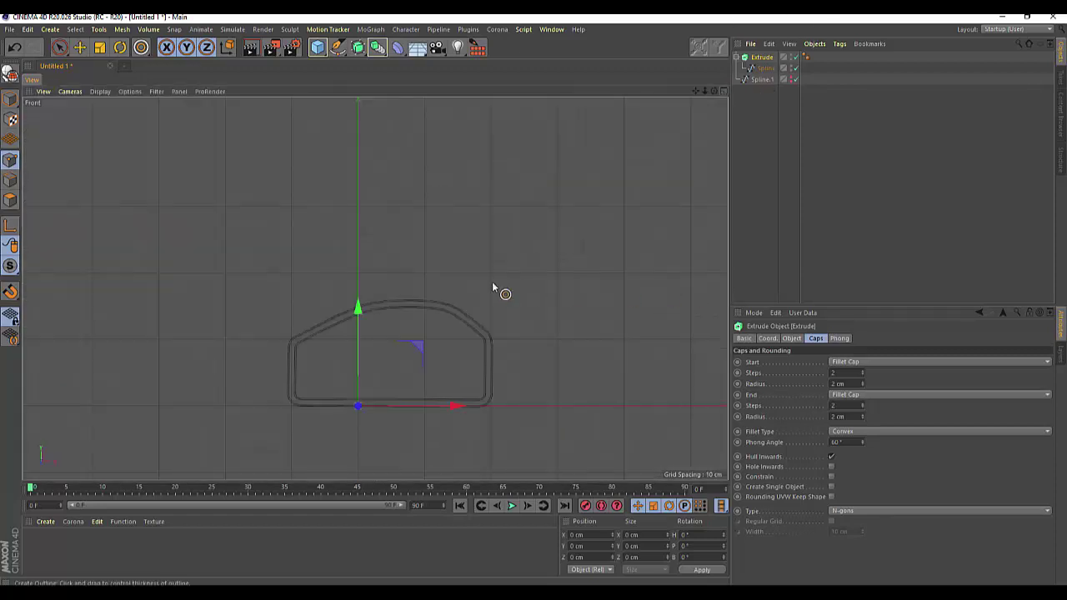
pyautogui.scroll(3, 372, 274)
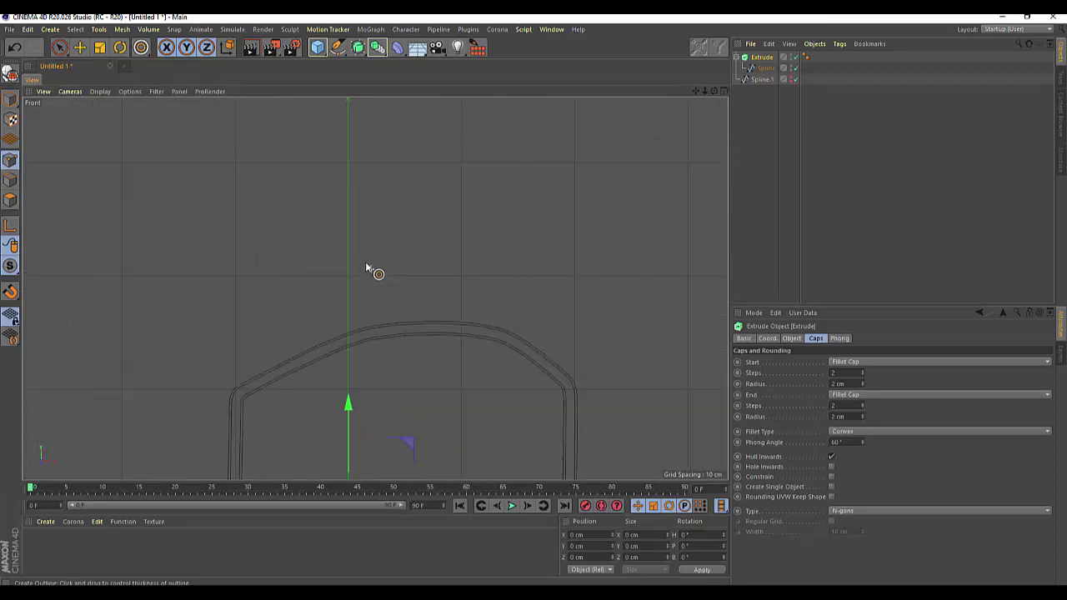
pyautogui.click(338, 52)
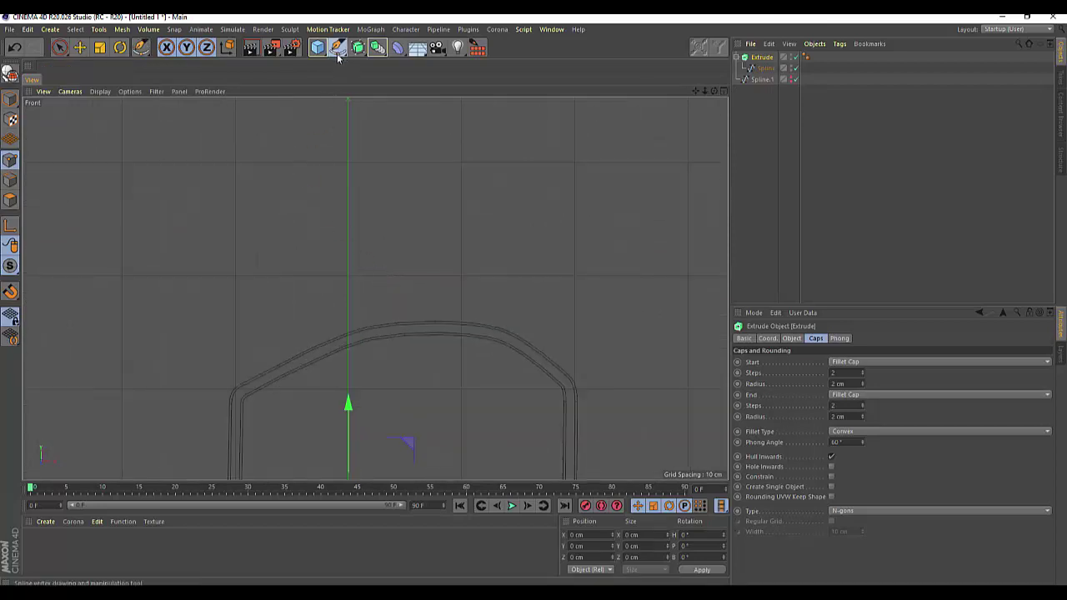
pyautogui.click(414, 322)
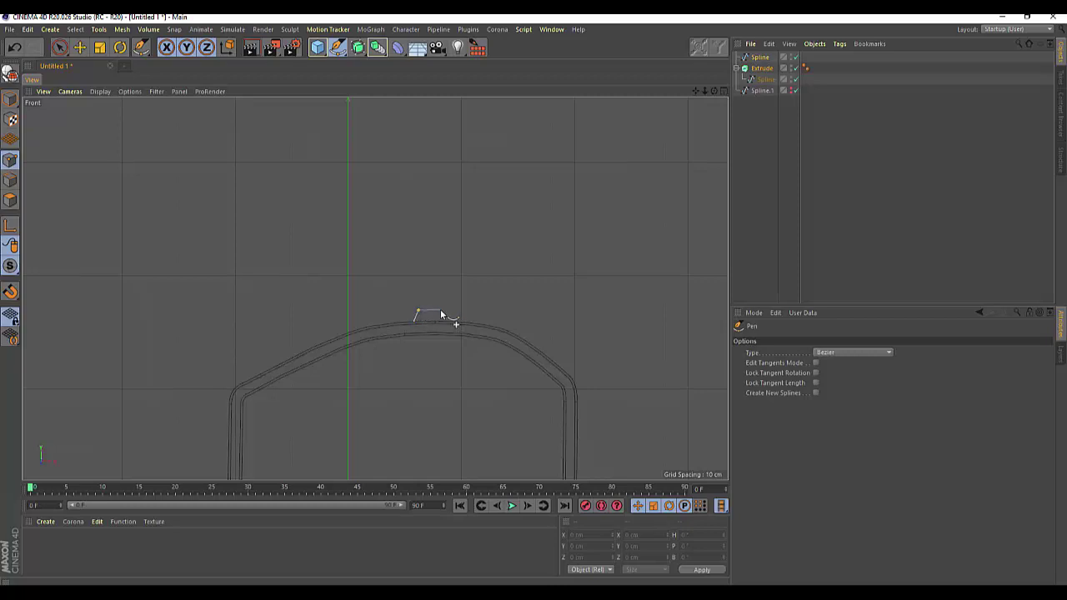
pyautogui.click(440, 311)
pyautogui.click(442, 323)
pyautogui.scroll(2, 451, 323)
pyautogui.scroll(2, 417, 312)
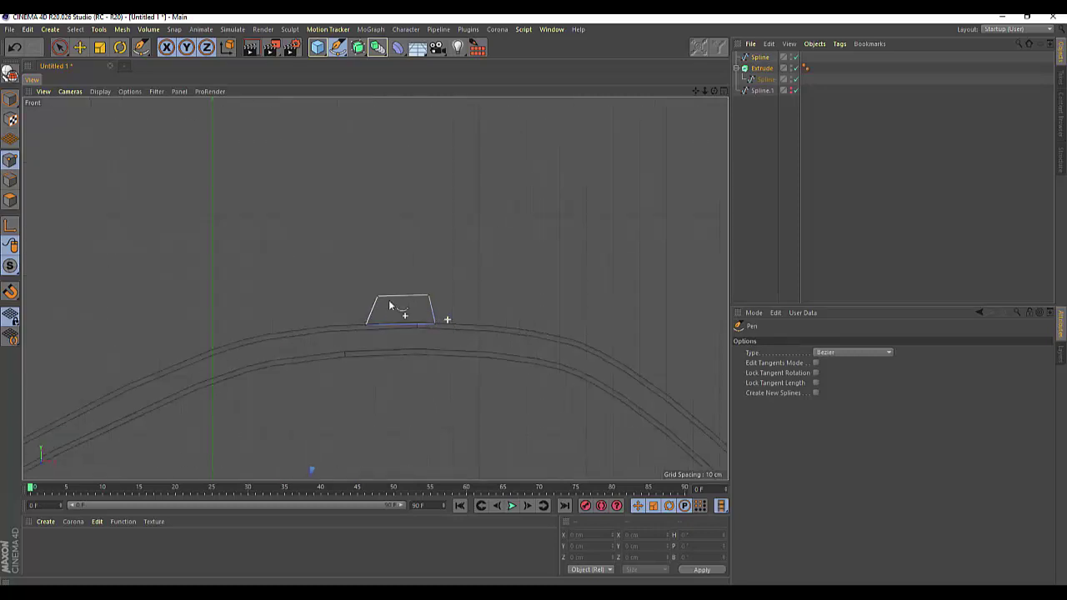
pyautogui.moveTo(58, 47); pyautogui.dragTo(82, 67)
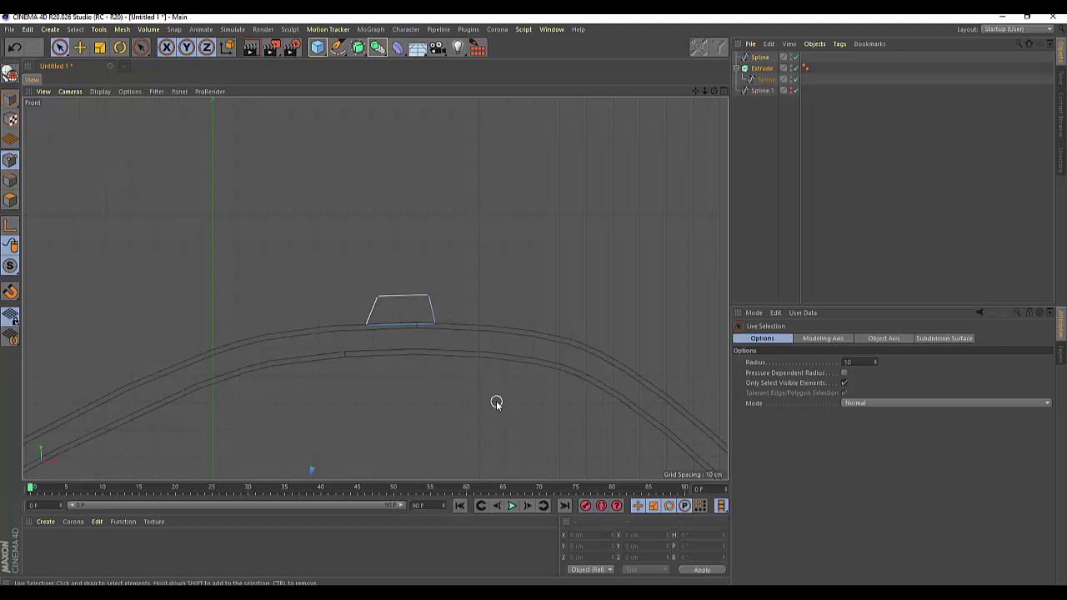
# Move the trapezoid's top-right point about 2.5 cm to the left
pyautogui.moveTo(375, 298); pyautogui.dragTo(440, 298)
pyautogui.rightClick(539, 275)
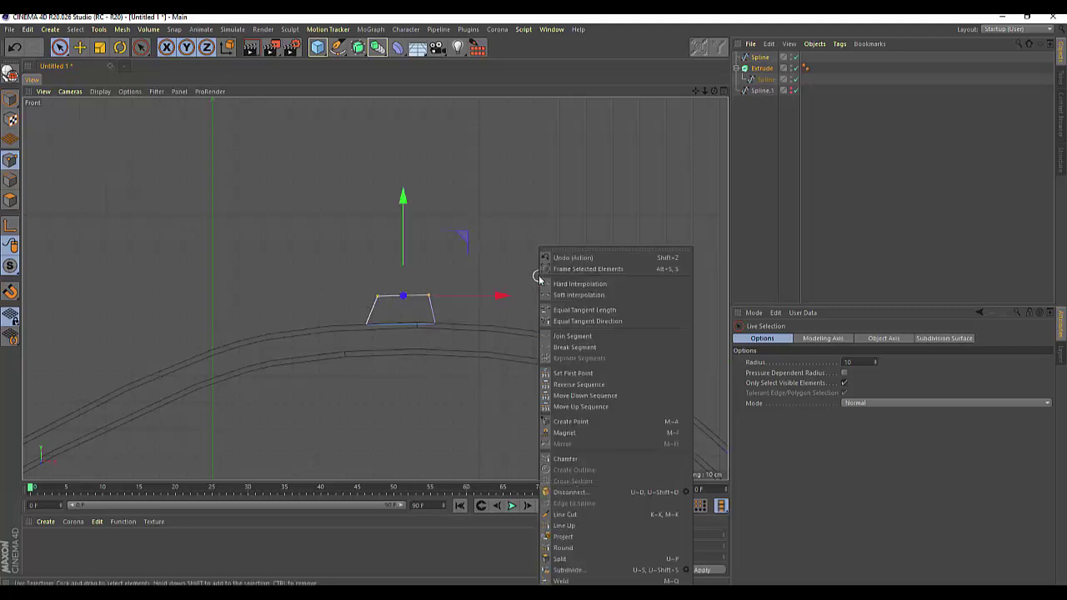
pyautogui.click(501, 256)
pyautogui.click(495, 255)
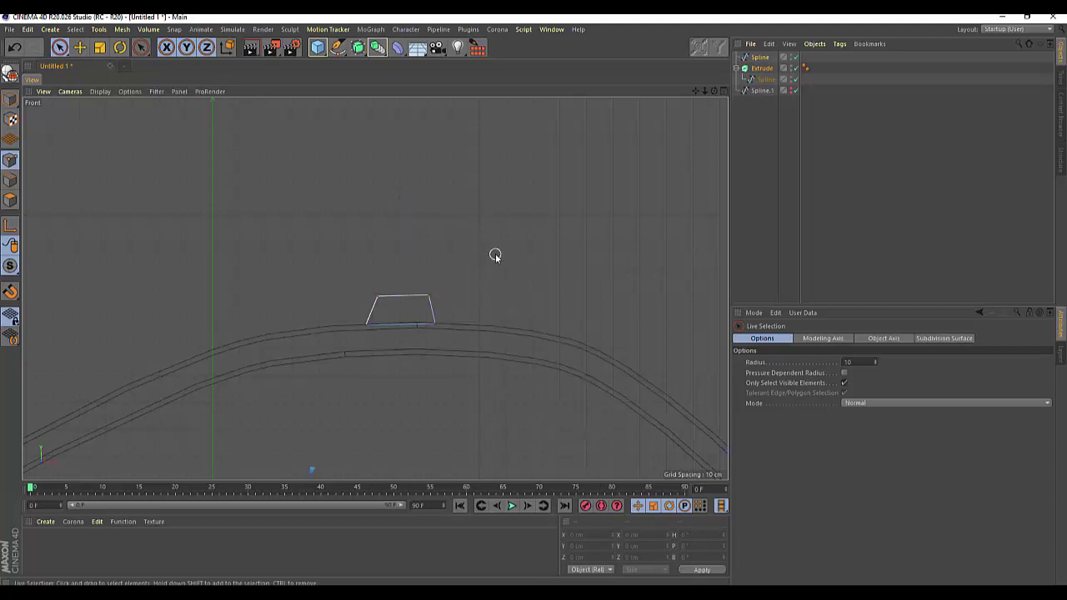
pyautogui.click(428, 297)
pyautogui.moveTo(526, 295); pyautogui.dragTo(517, 302)
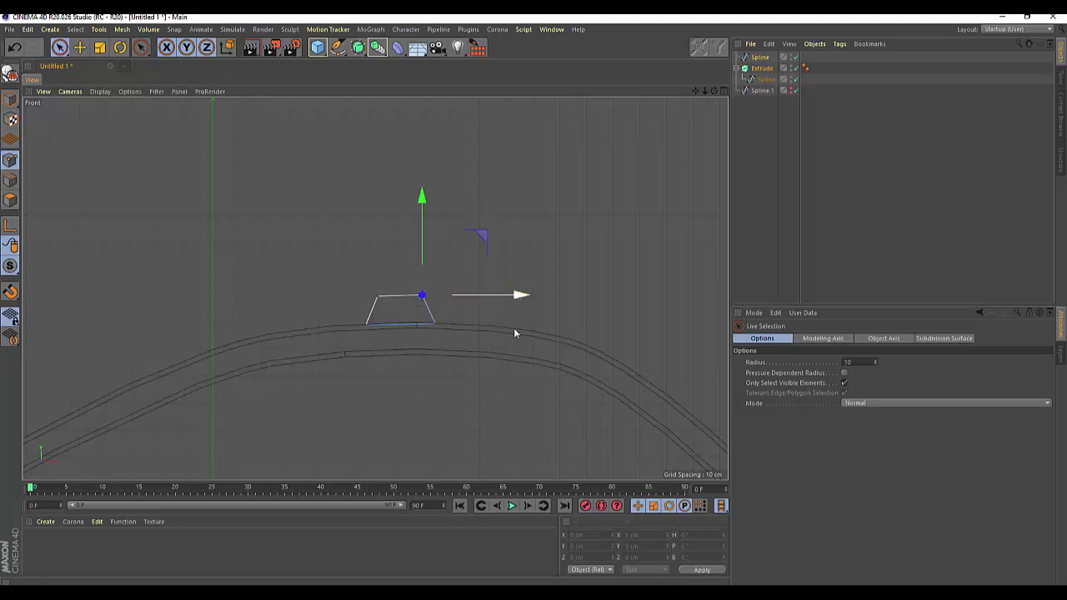
pyautogui.click(544, 240)
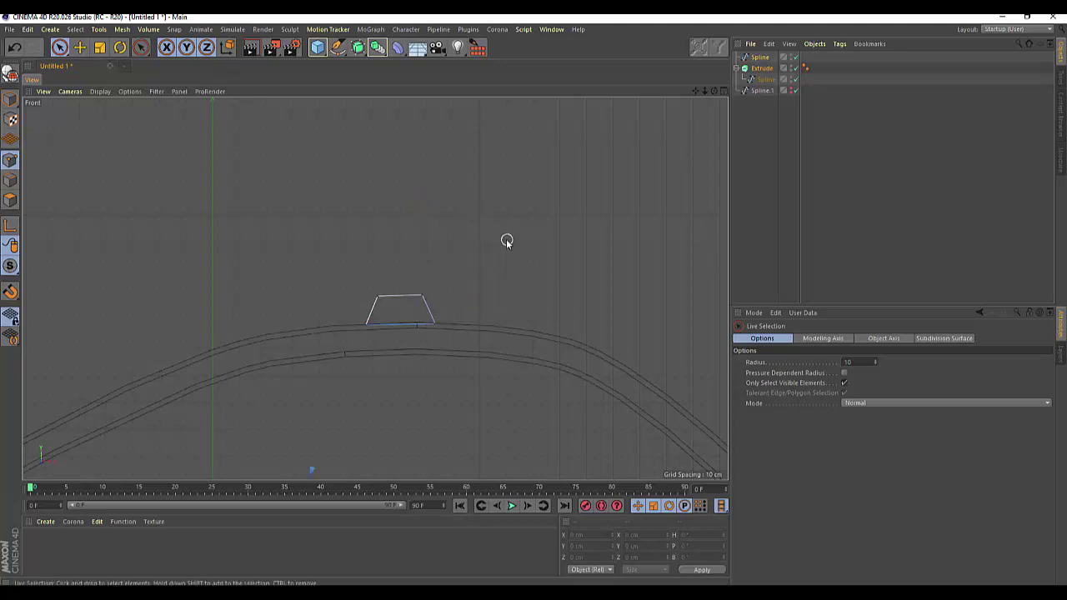
# Chamfer the trapezoid's two top corners by about 4.99 cm
pyautogui.rightClick(507, 240)
pyautogui.click(437, 299)
pyautogui.click(423, 295)
pyautogui.keyDown('shift'); pyautogui.click(378, 296); pyautogui.keyUp('shift')
pyautogui.rightClick(605, 237)
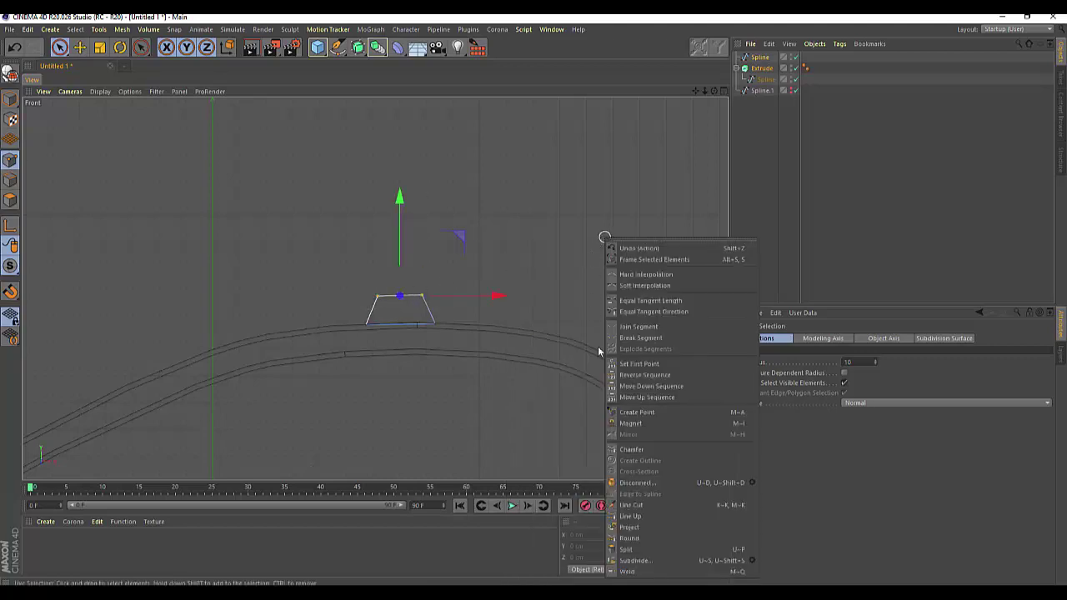
pyautogui.click(631, 449)
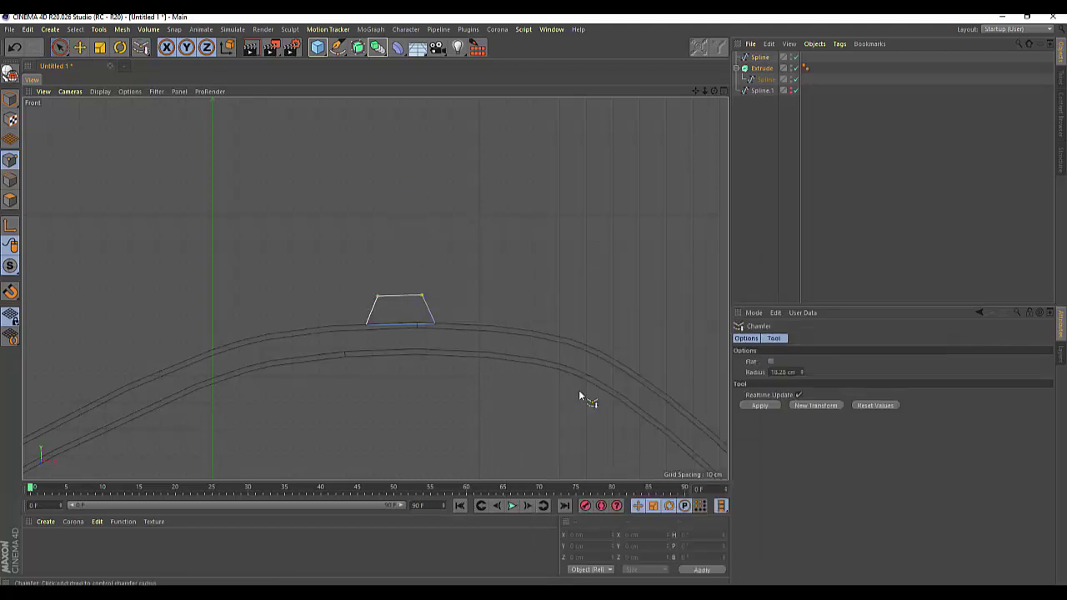
pyautogui.moveTo(483, 250); pyautogui.dragTo(513, 250)
pyautogui.click(60, 50)
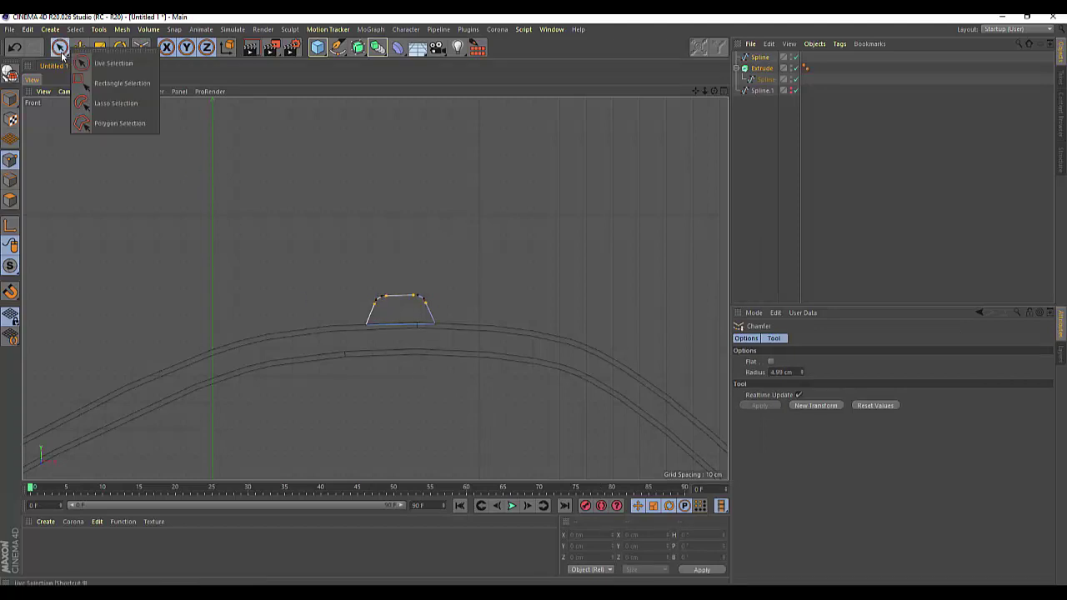
pyautogui.click(84, 63)
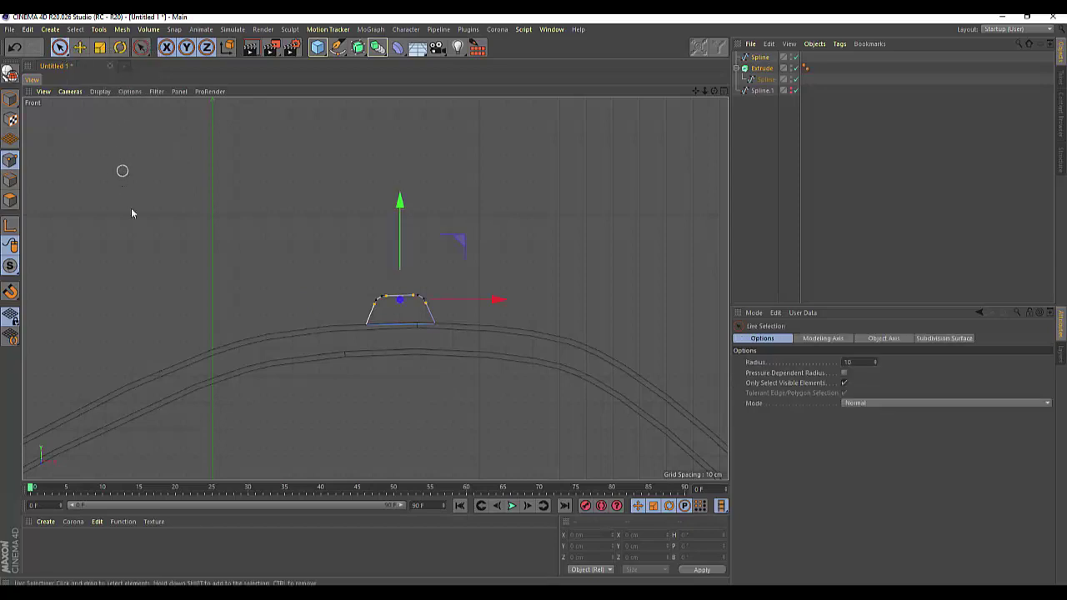
pyautogui.click(723, 90)
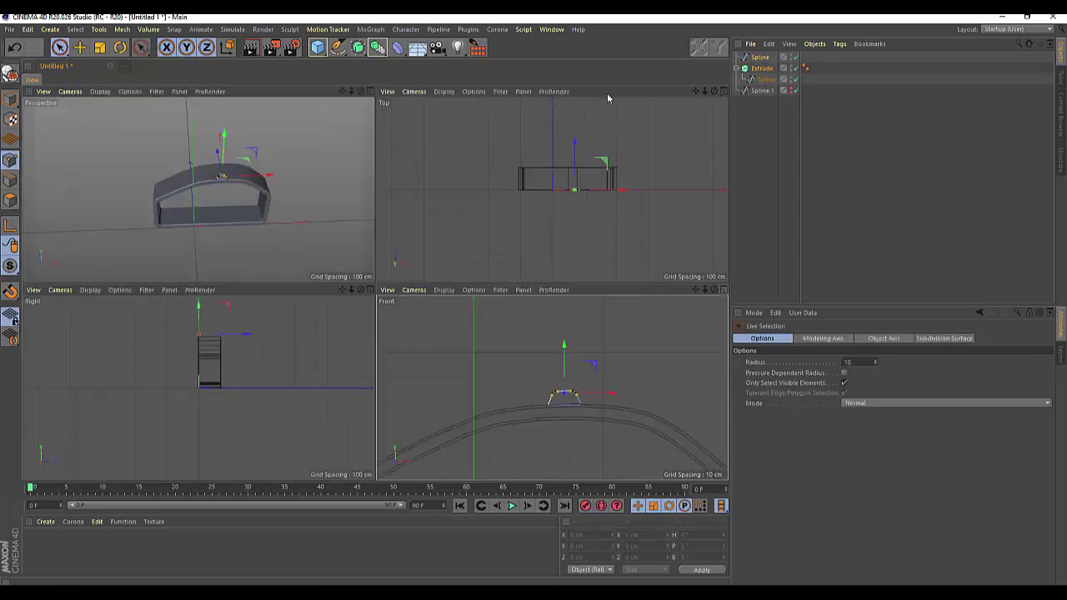
# Add a new Extrude.1 and nest the trapezoid tab spline under it
pyautogui.click(368, 89)
pyautogui.scroll(1, 453, 245)
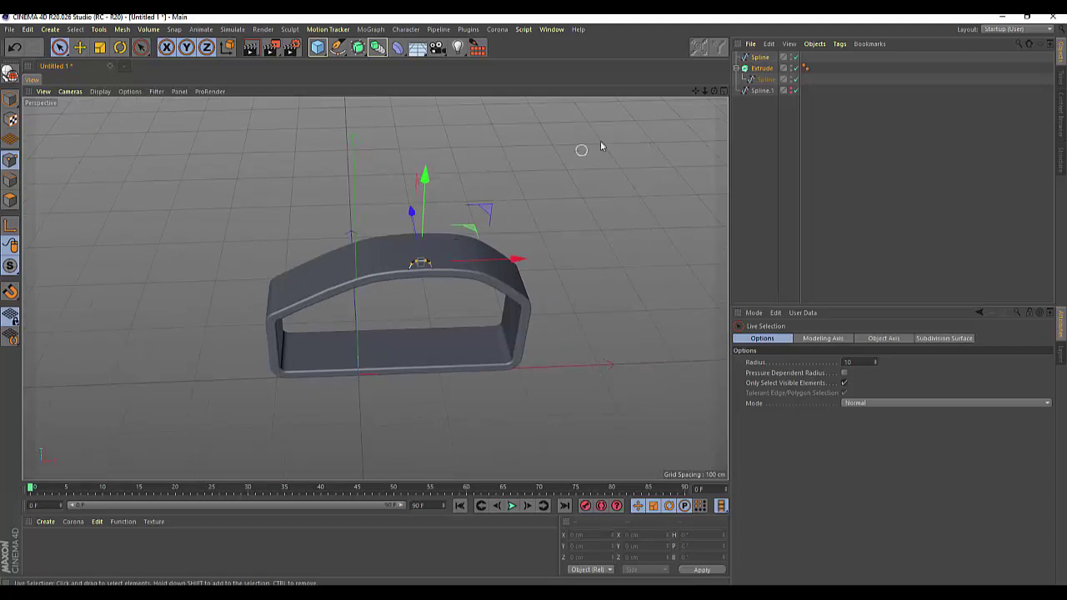
pyautogui.click(762, 78)
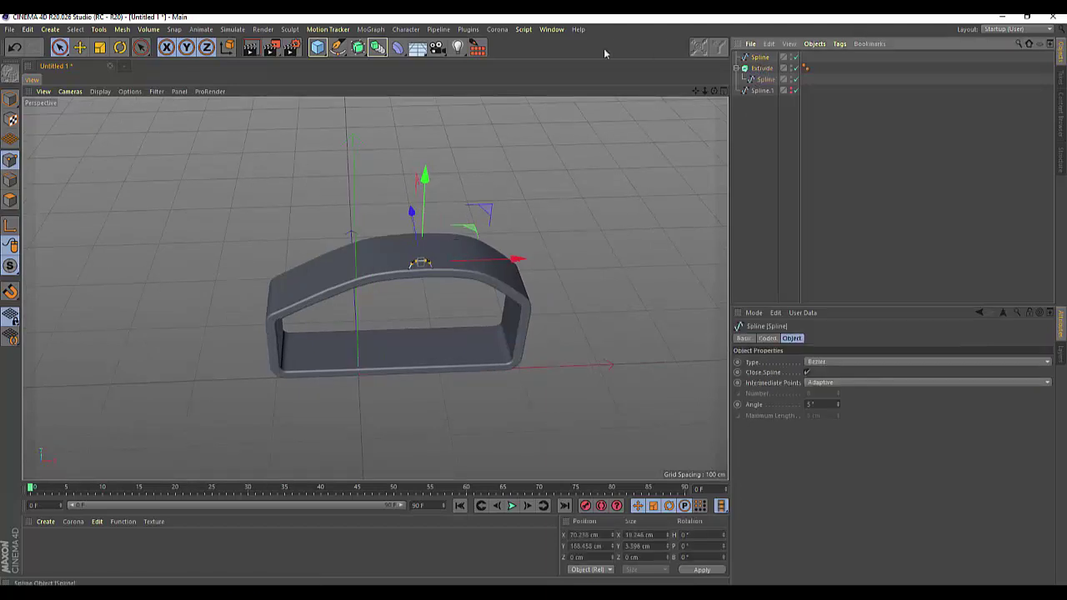
pyautogui.click(357, 47)
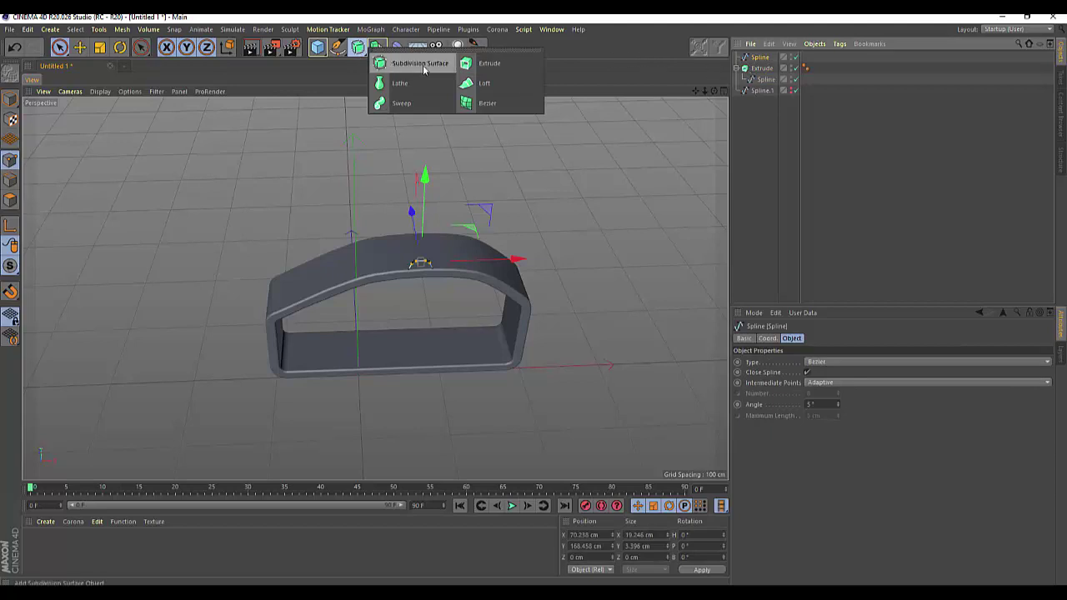
pyautogui.keyDown('alt'); pyautogui.click(482, 65); pyautogui.keyUp('alt')
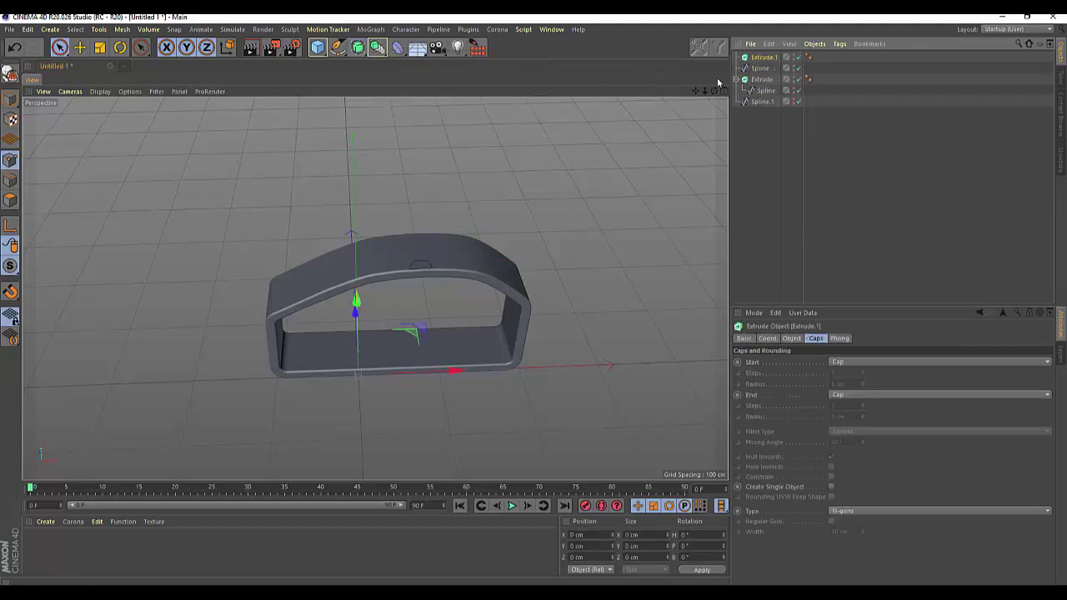
pyautogui.click(764, 68)
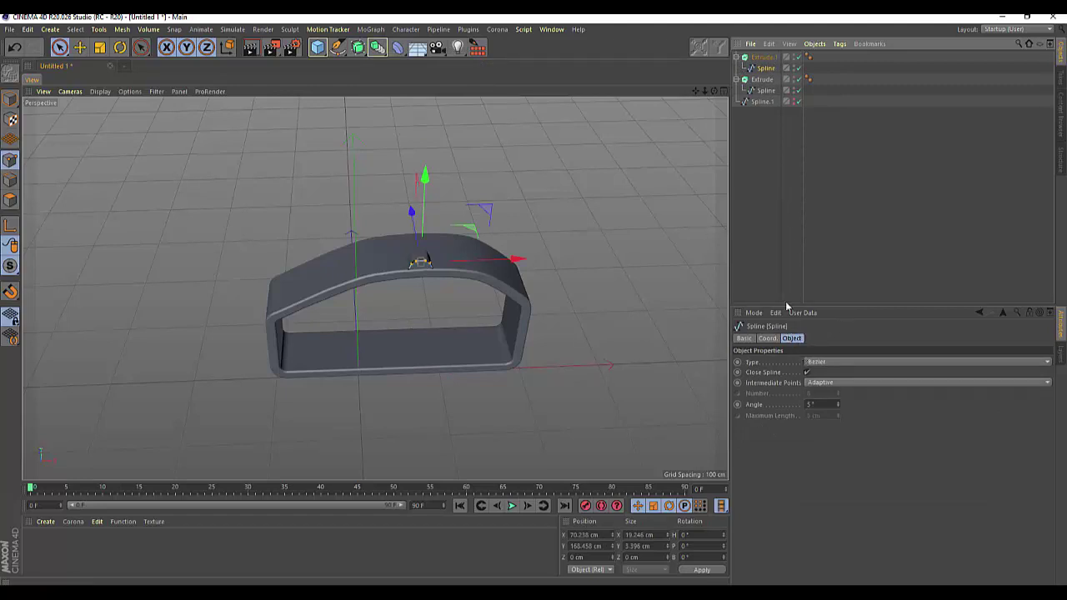
pyautogui.click(763, 56)
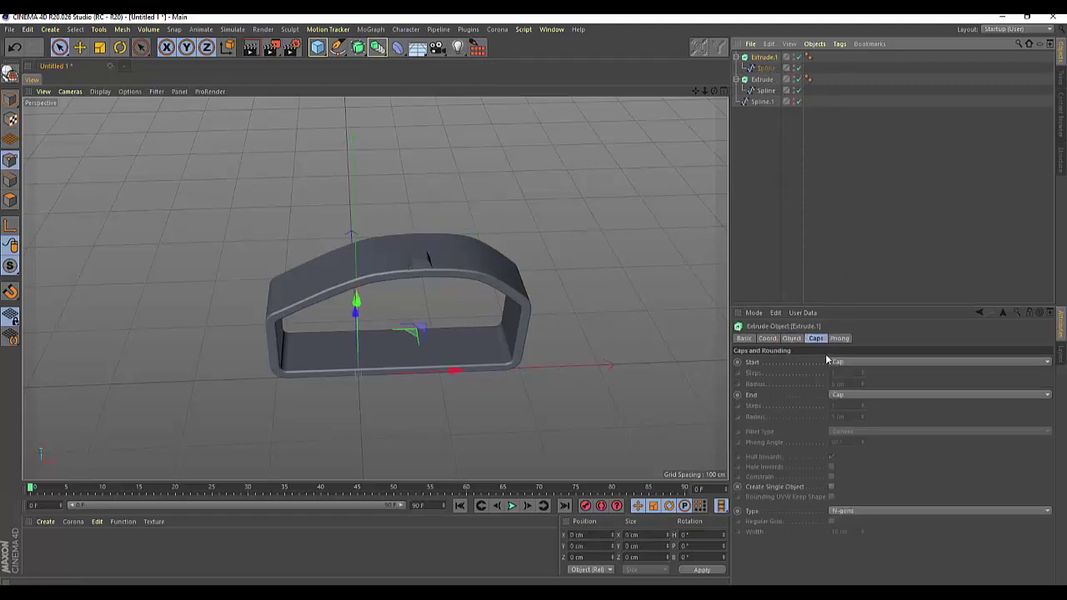
pyautogui.click(792, 338)
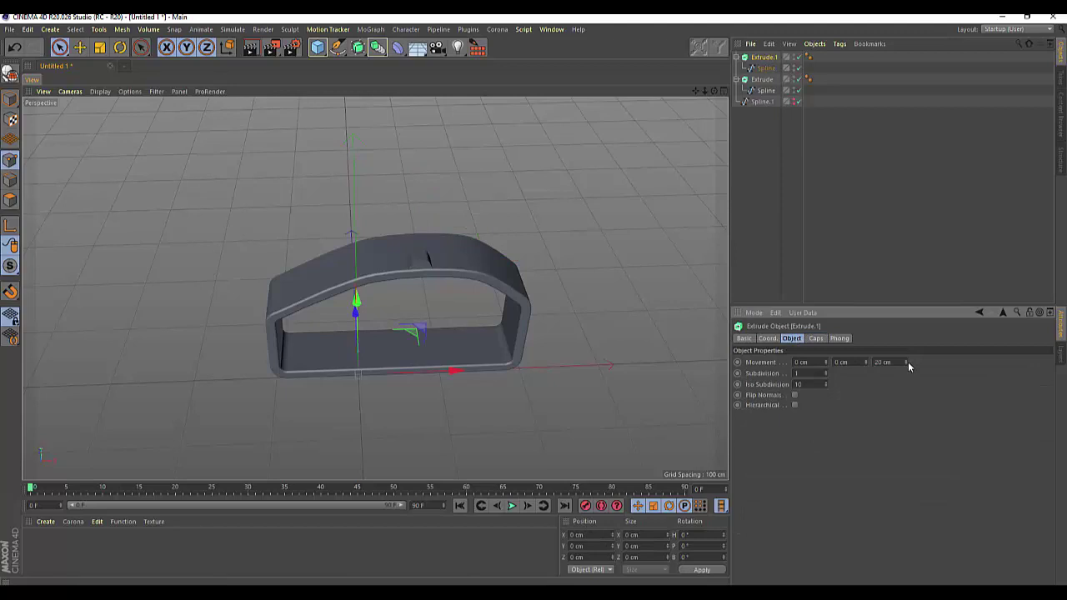
# Set Extrude.1's Movement Z to 66 cm and shift the tab slightly sideways
pyautogui.moveTo(906, 362); pyautogui.dragTo(906, 367)
pyautogui.moveTo(714, 90); pyautogui.dragTo(634, 95)
pyautogui.moveTo(375, 288); pyautogui.dragTo(731, 121)
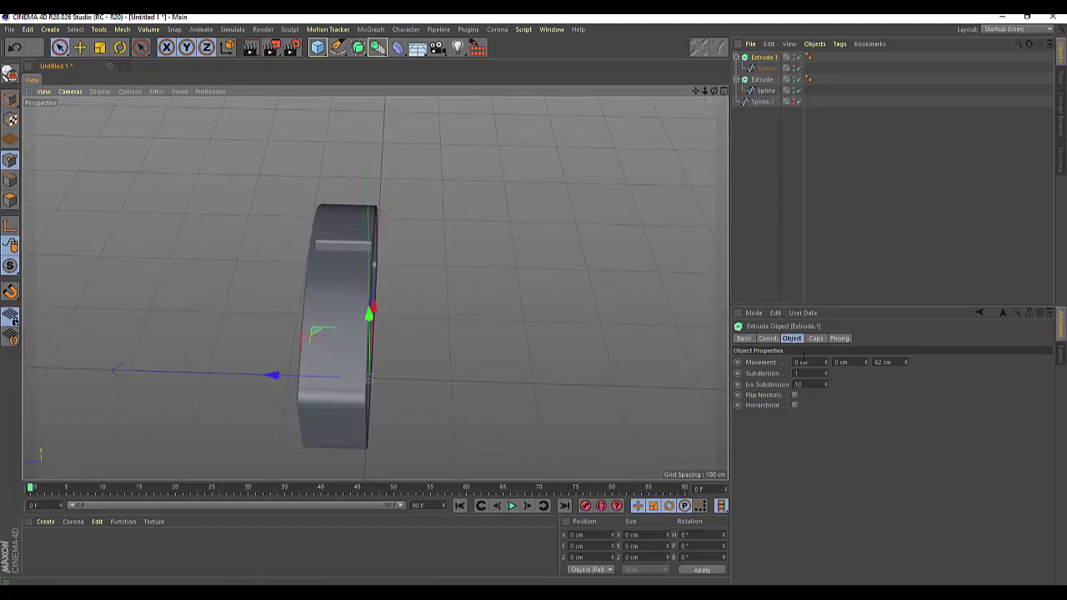
pyautogui.click(907, 361)
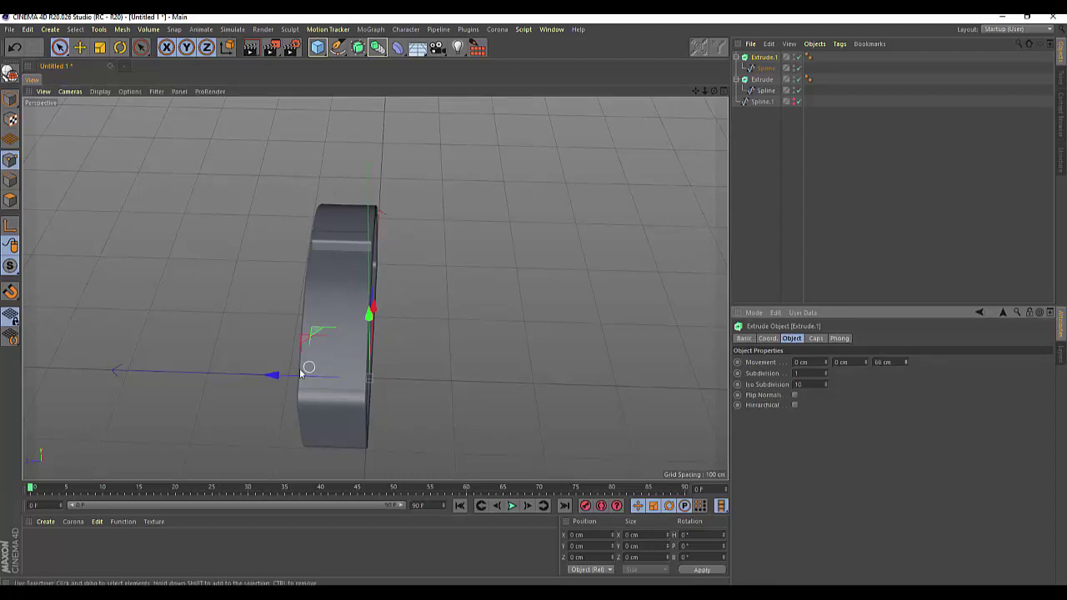
pyautogui.moveTo(271, 379); pyautogui.dragTo(269, 375)
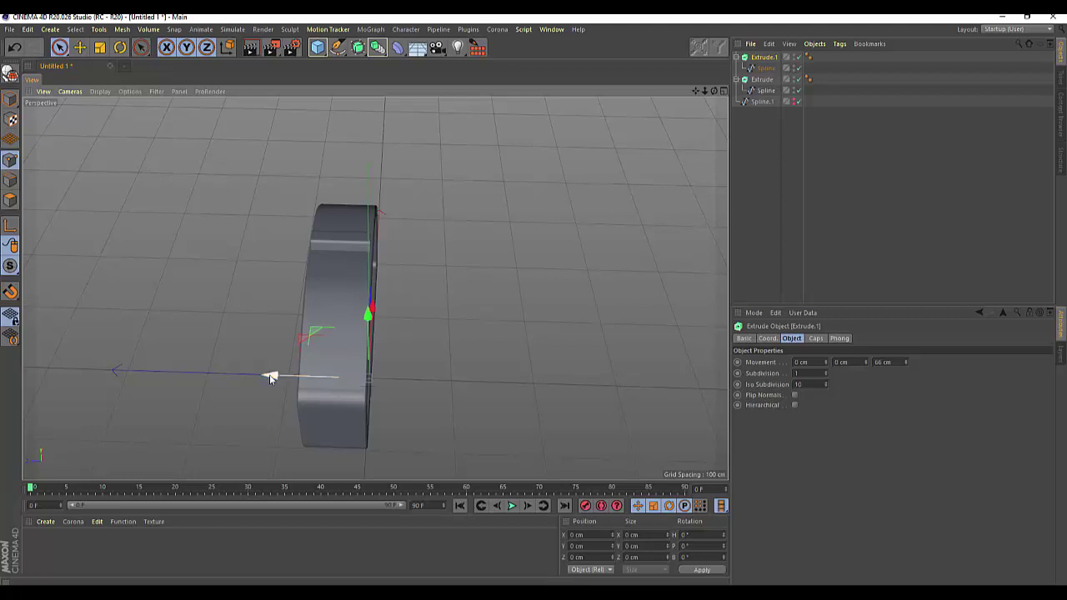
pyautogui.click(815, 339)
# Set both tab caps to Fillet Cap with 2 steps and 2 cm radius
pyautogui.click(838, 364)
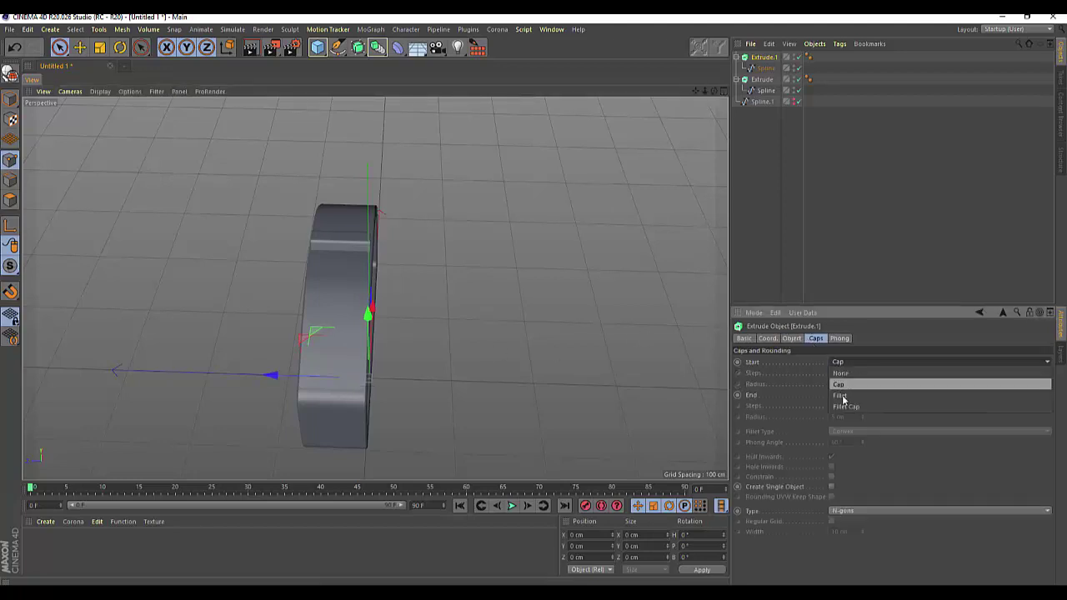
pyautogui.click(845, 407)
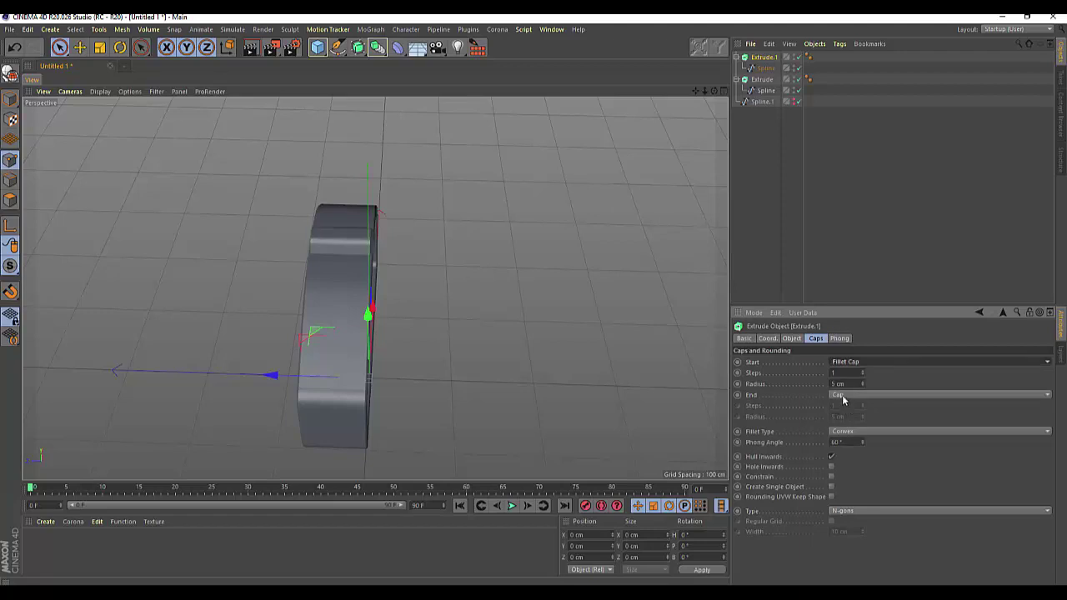
pyautogui.click(838, 394)
pyautogui.click(841, 439)
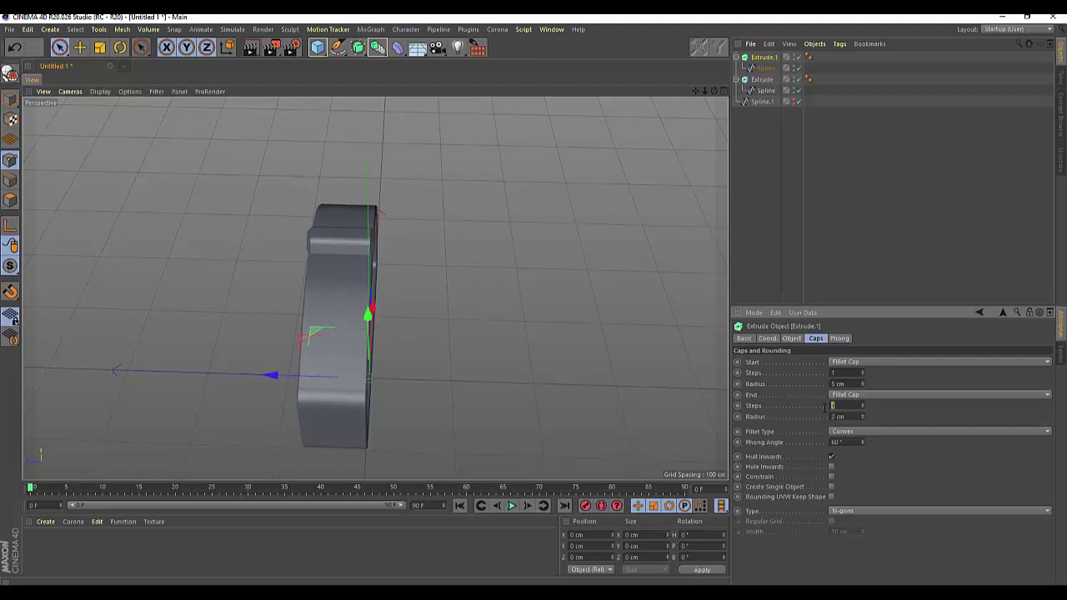
pyautogui.write('2')
pyautogui.press('Return')
pyautogui.write('2')
pyautogui.press('Return')
pyautogui.write('2')
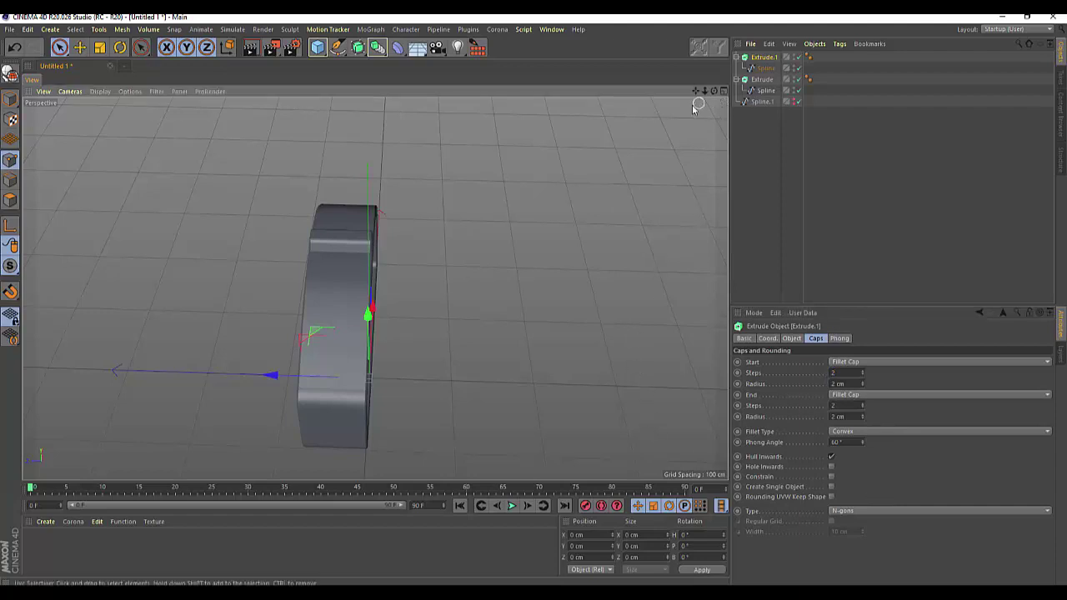
# Raise the tab about 6 cm along Y
pyautogui.moveTo(713, 90)
pyautogui.mouseDown()
pyautogui.moveTo(375, 288)
pyautogui.moveTo(433, 275)
pyautogui.mouseUp()
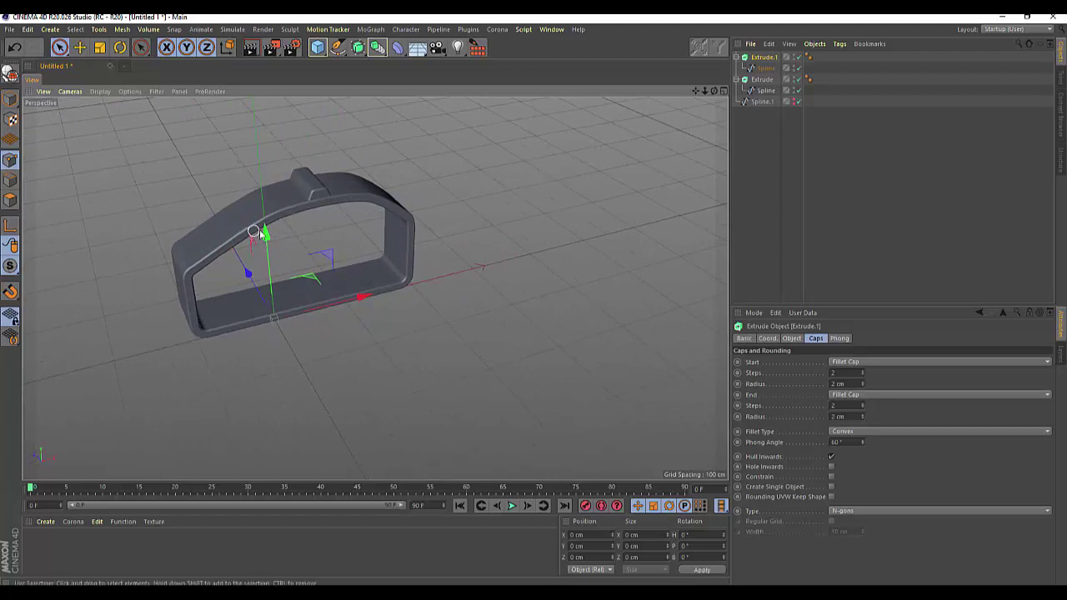
pyautogui.moveTo(263, 234); pyautogui.dragTo(264, 240)
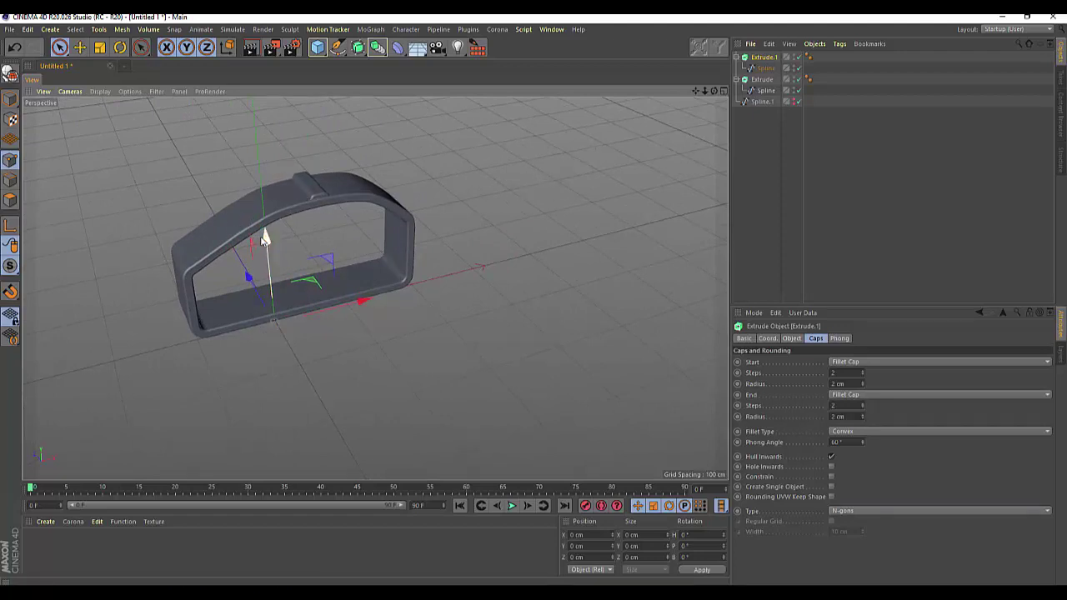
pyautogui.click(774, 68)
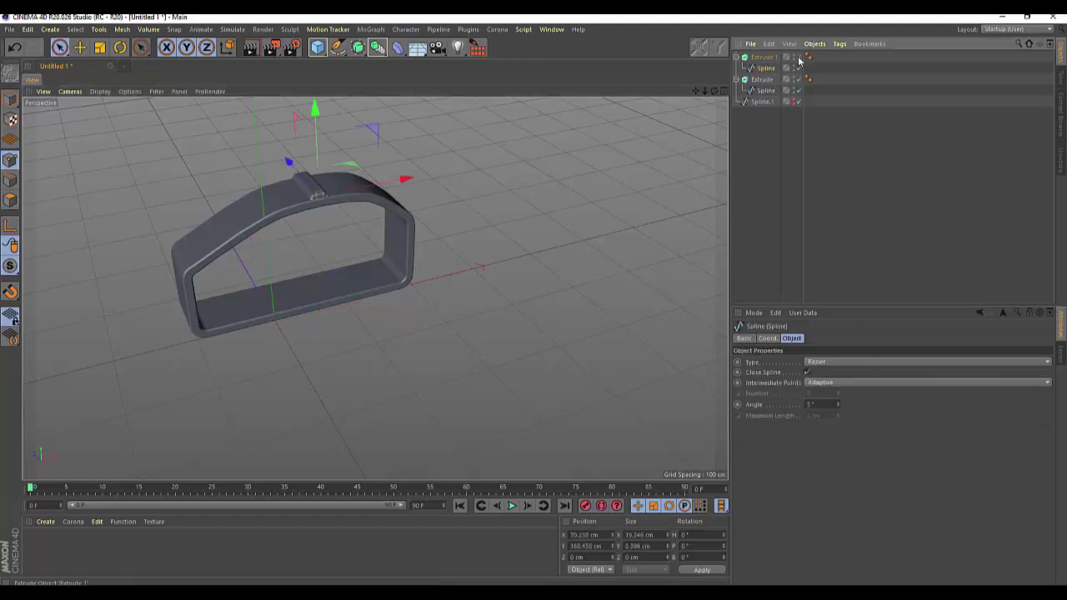
# In the enlarged Front view, select the tab profile's two bottom points and raise them onto the rim
pyautogui.click(724, 91)
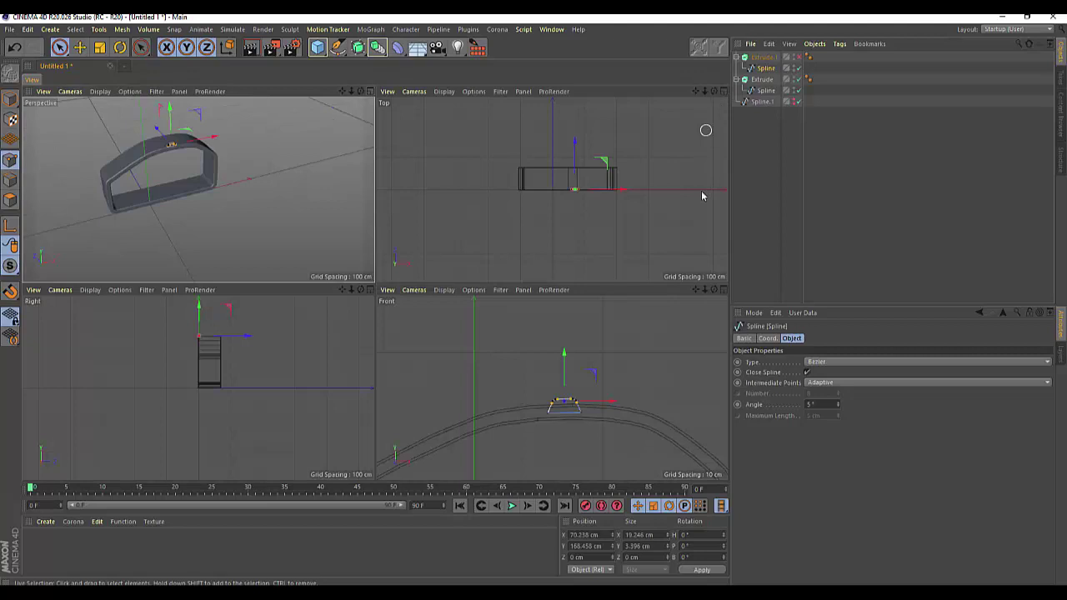
pyautogui.click(722, 291)
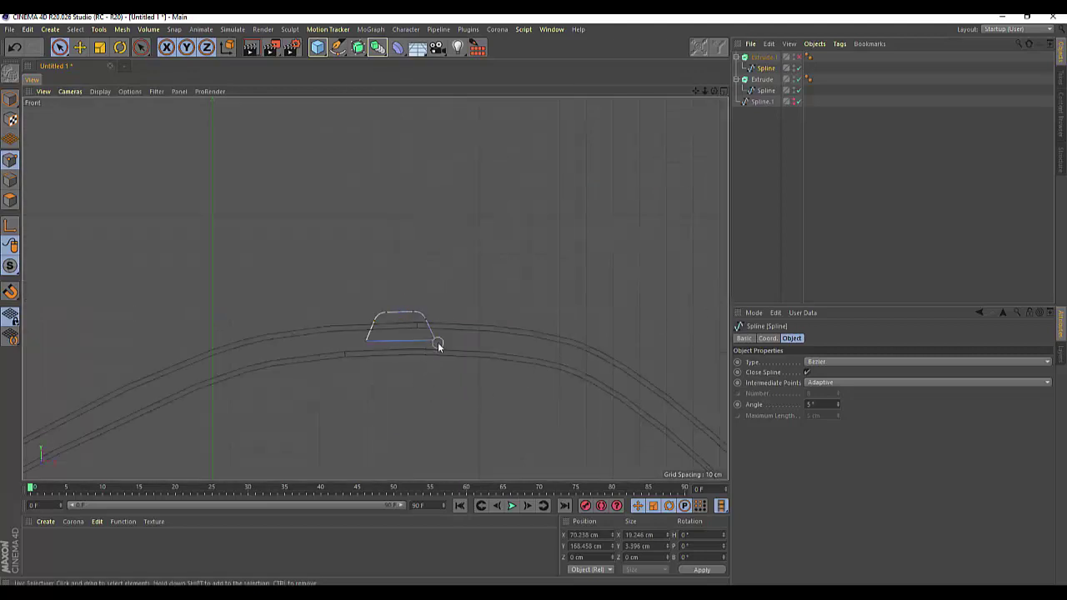
pyautogui.moveTo(348, 345); pyautogui.dragTo(428, 341)
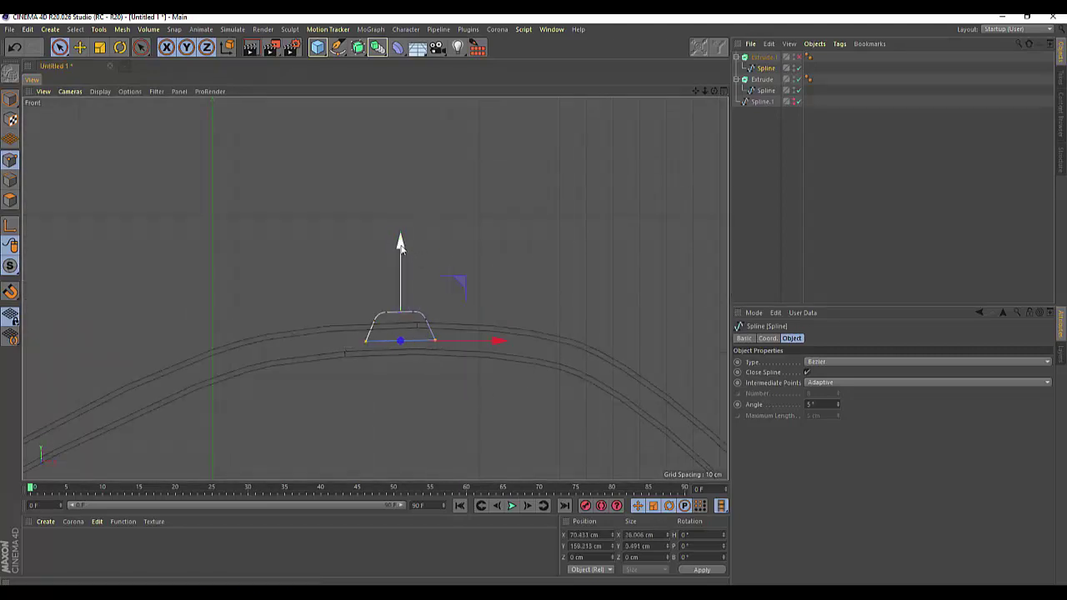
pyautogui.moveTo(400, 247); pyautogui.dragTo(398, 234)
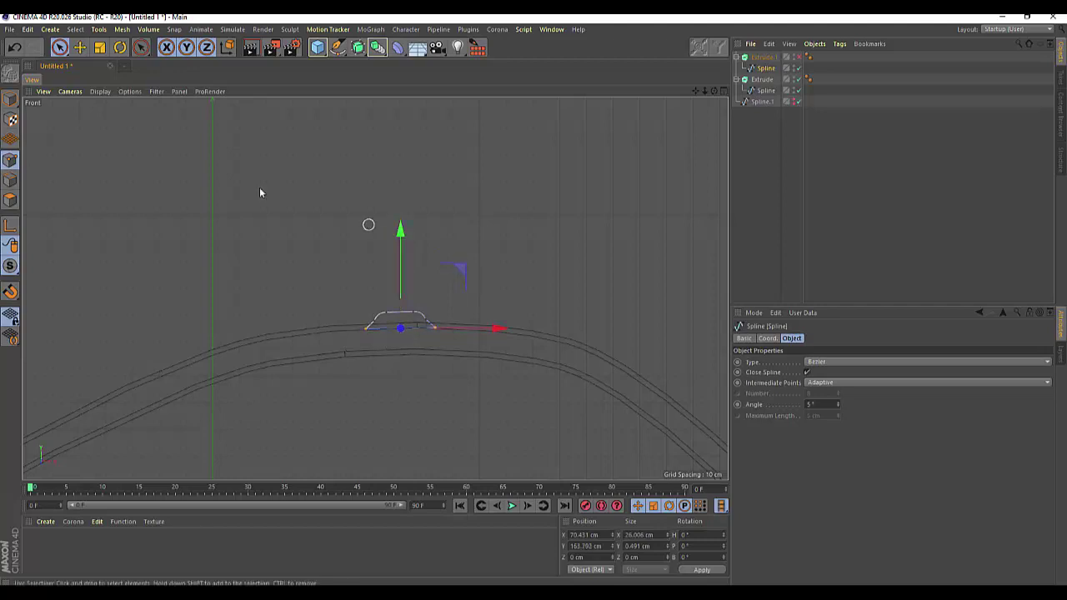
# Scale those bottom points along X to narrow the tab to about 20.6 cm
pyautogui.click(99, 48)
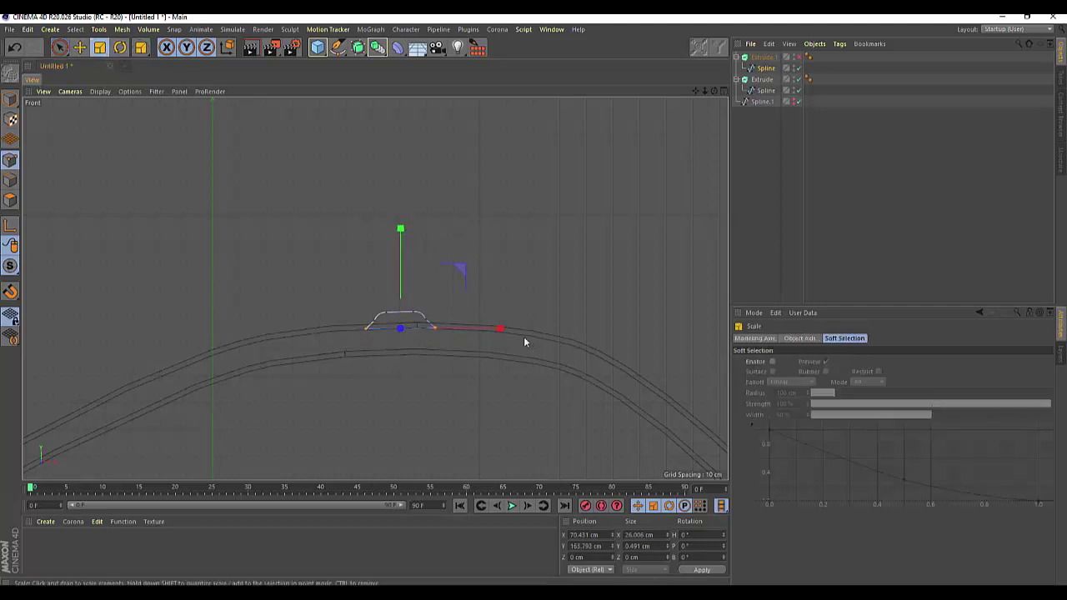
pyautogui.moveTo(501, 324); pyautogui.dragTo(481, 328)
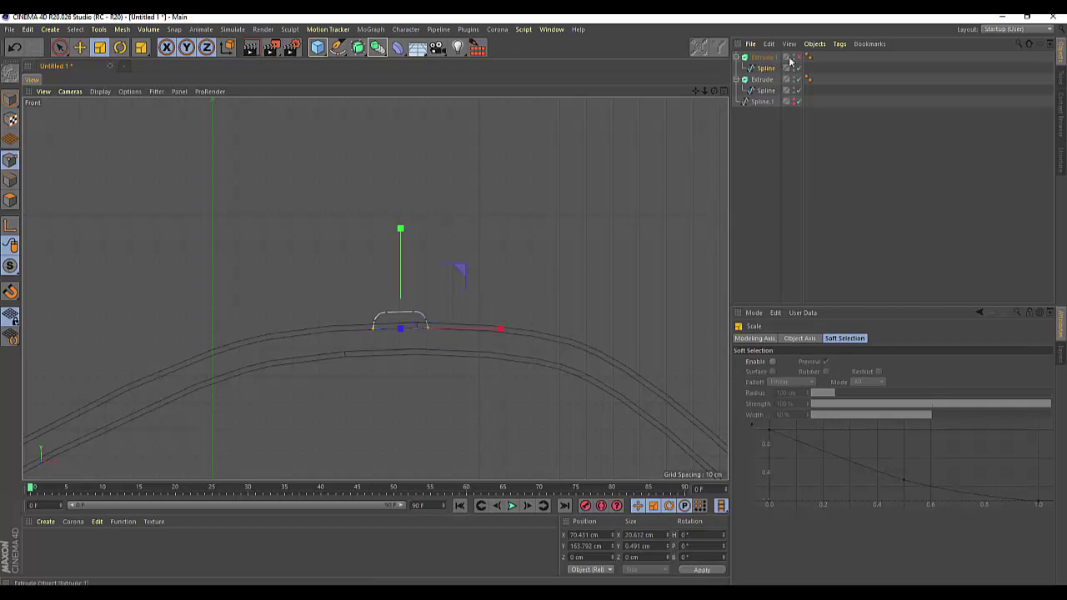
pyautogui.click(722, 91)
pyautogui.click(370, 93)
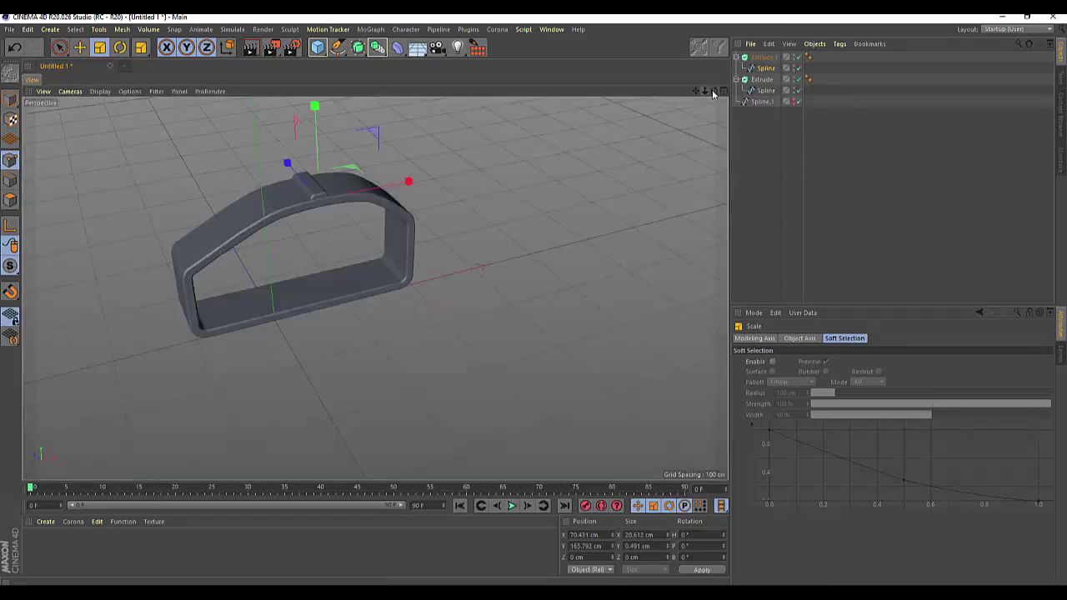
# Narrow the tab profile to about 19.9 cm and reduce Extrude.1's cap fillet radius to 1.754 cm
pyautogui.moveTo(714, 91); pyautogui.dragTo(634, 100)
pyautogui.keyDown('alt'); pyautogui.moveTo(376, 288); pyautogui.dragTo(376, 288); pyautogui.keyUp('alt')
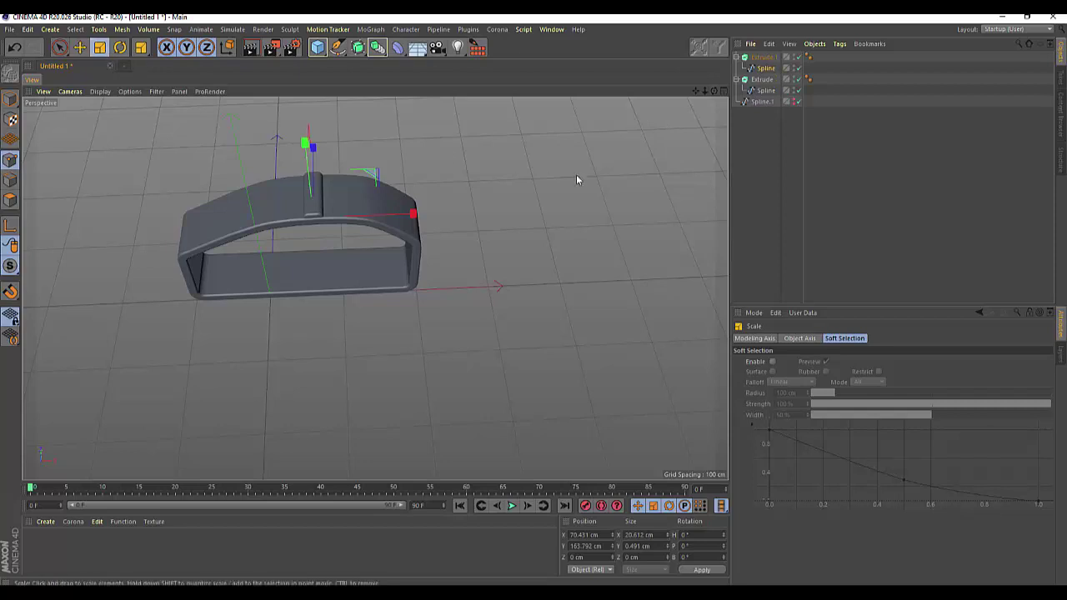
pyautogui.moveTo(571, 171)
pyautogui.mouseDown()
pyautogui.moveTo(517, 186)
pyautogui.moveTo(564, 202)
pyautogui.mouseUp()
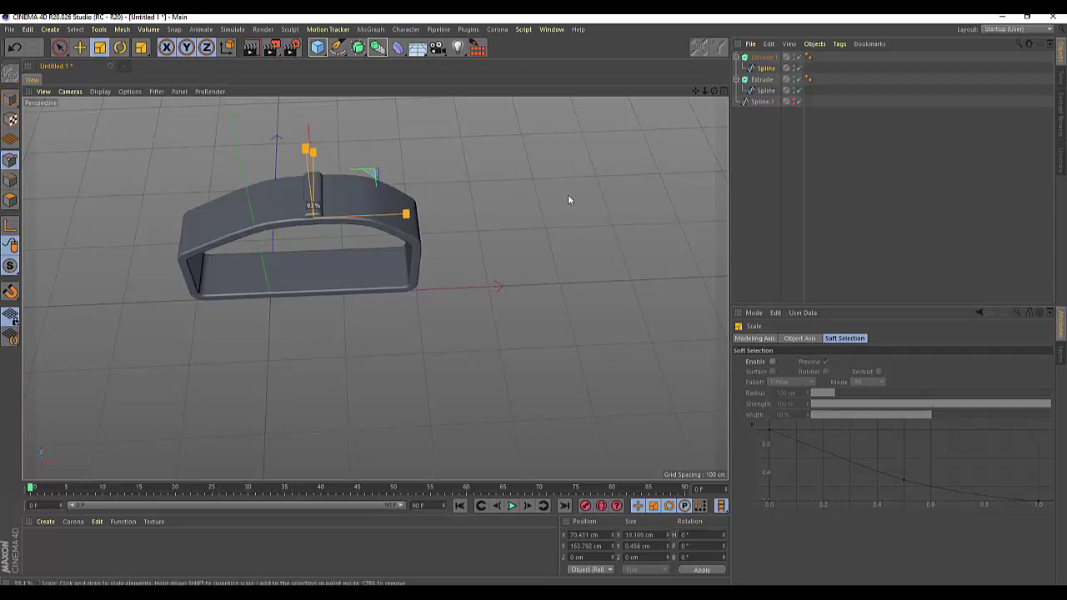
pyautogui.moveTo(564, 202); pyautogui.dragTo(567, 195)
pyautogui.click(761, 60)
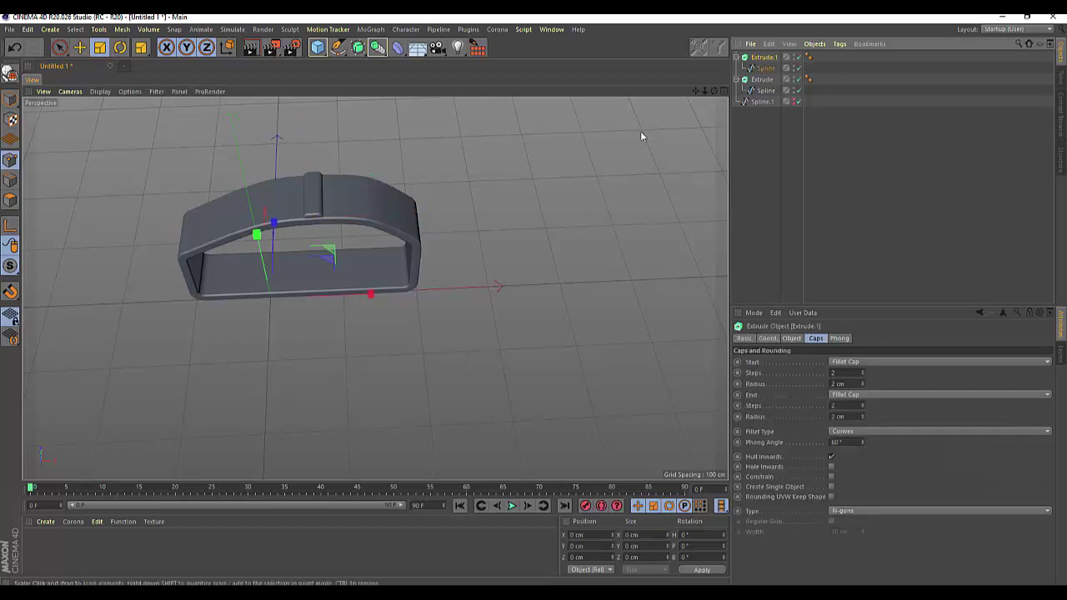
pyautogui.moveTo(637, 154); pyautogui.dragTo(577, 166)
# Slide the tab about 4 cm along its axis on the housing rim
pyautogui.click(60, 48)
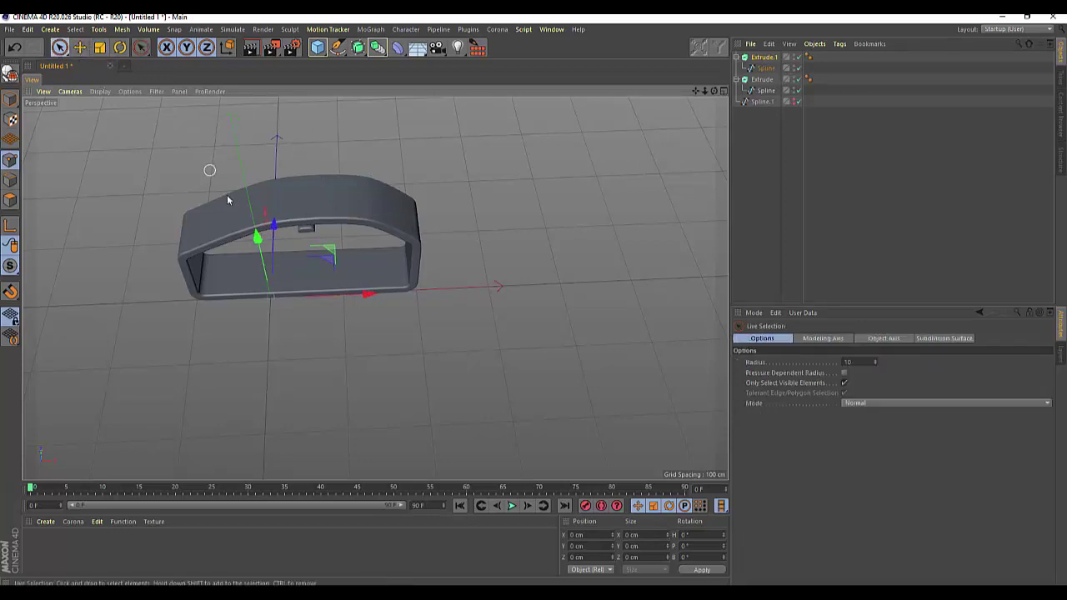
pyautogui.moveTo(250, 226)
pyautogui.keyDown('alt'); pyautogui.mouseDown()
pyautogui.moveTo(457, 153)
pyautogui.moveTo(375, 289)
pyautogui.moveTo(307, 313)
pyautogui.mouseUp(); pyautogui.keyUp('alt')
pyautogui.moveTo(277, 367); pyautogui.dragTo(274, 369)
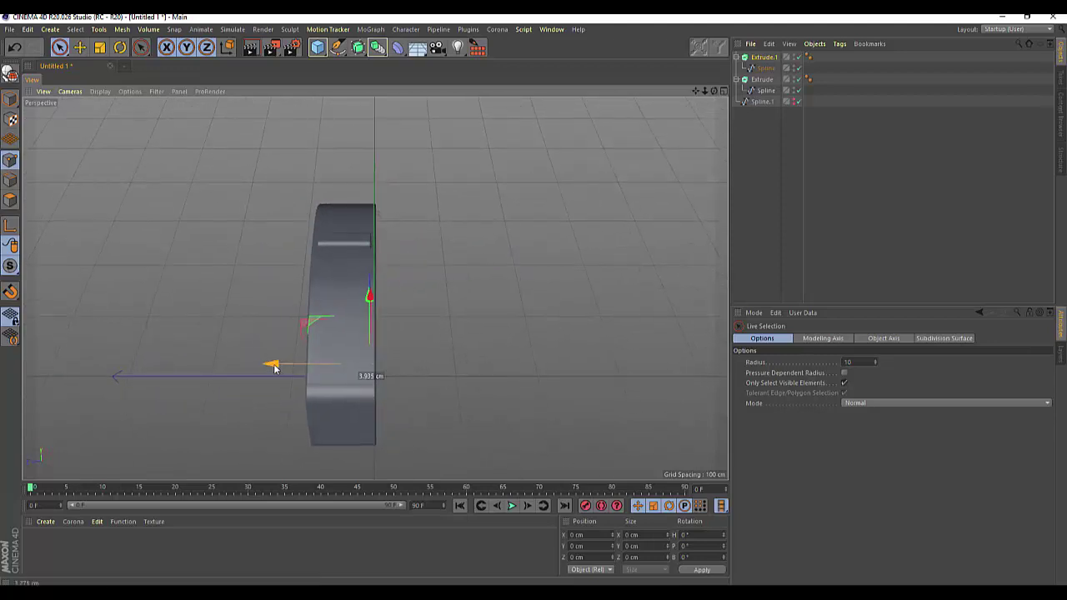
pyautogui.moveTo(275, 368); pyautogui.dragTo(274, 368)
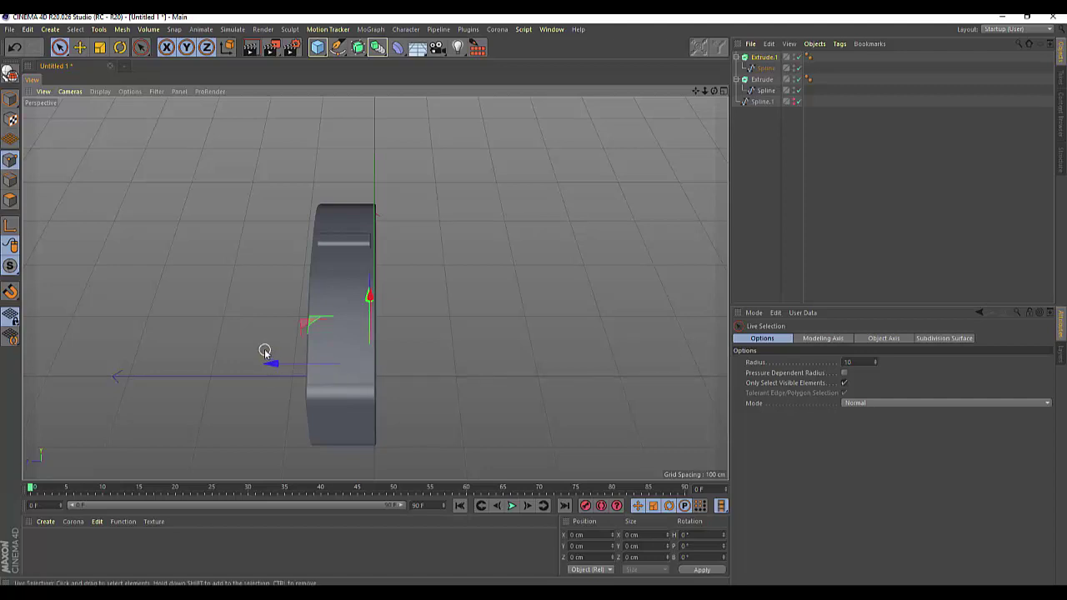
# Select Extrude.1 with its spline and apply Connect Objects + Delete to produce Extrude.2
pyautogui.click(766, 58)
pyautogui.keyDown('ctrl'); pyautogui.click(762, 79); pyautogui.keyUp('ctrl')
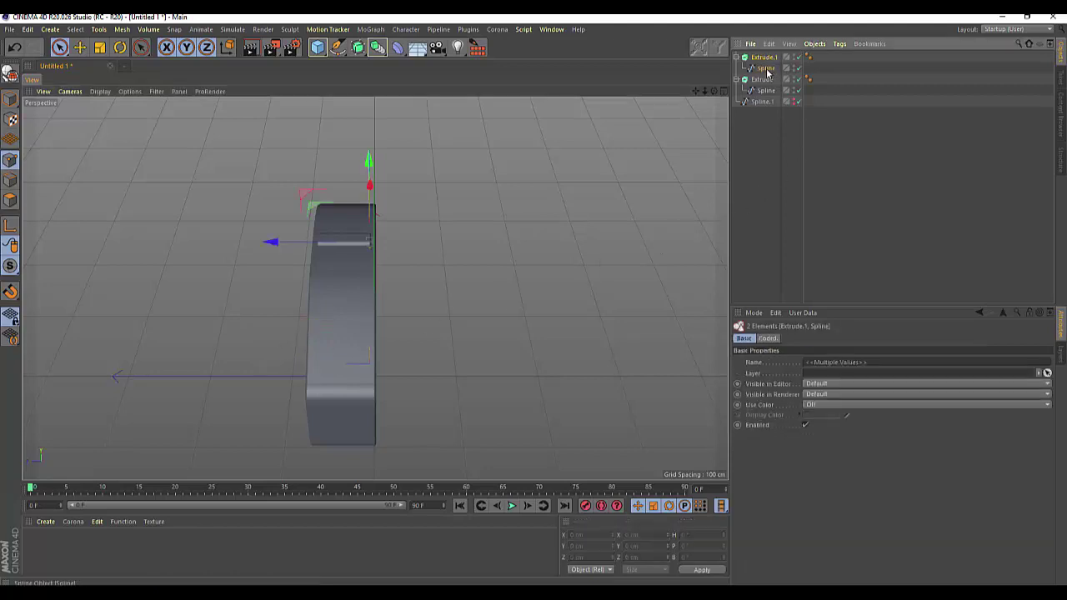
pyautogui.rightClick(767, 71)
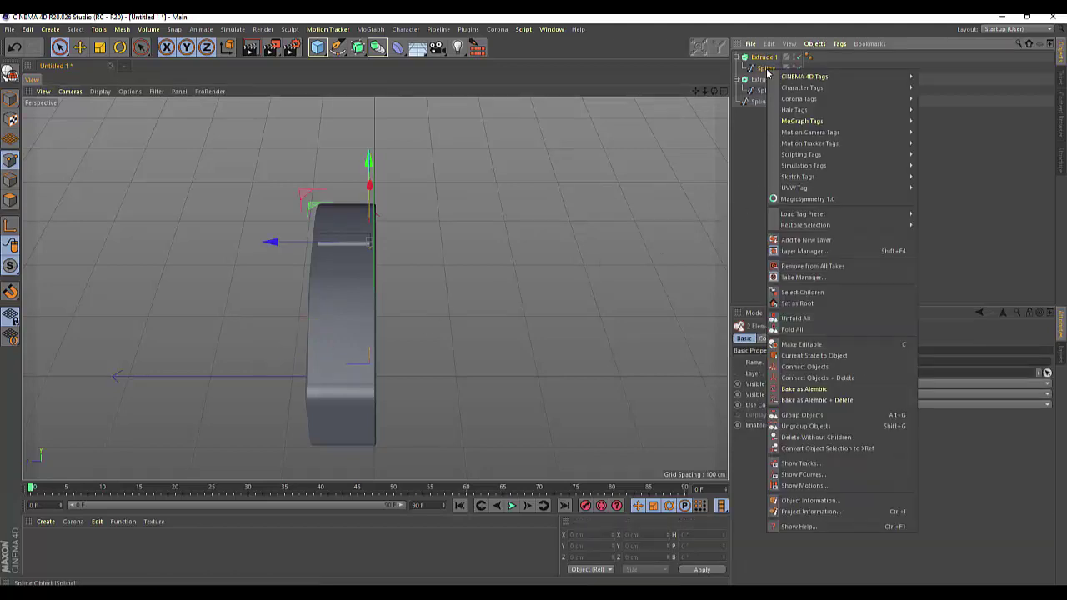
pyautogui.click(812, 380)
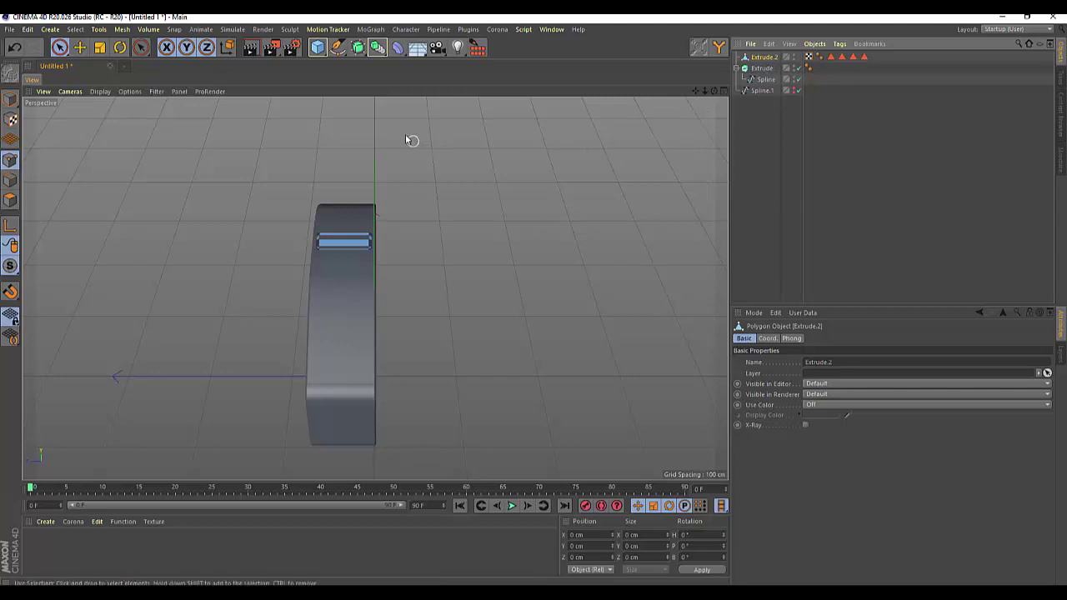
# Add a Cloner object from the MoGraph menu
pyautogui.click(371, 30)
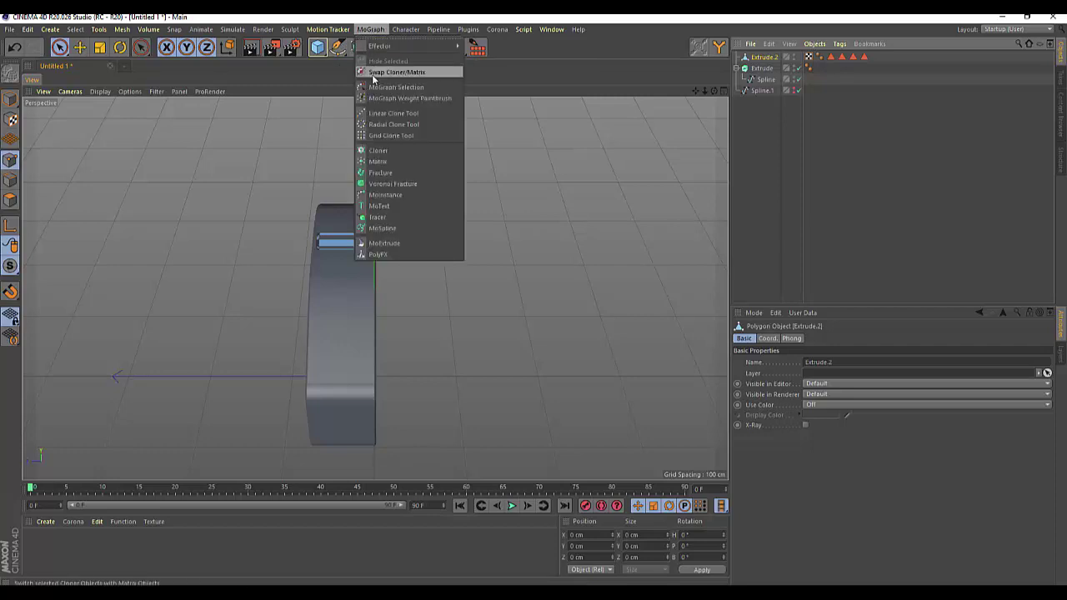
pyautogui.click(379, 151)
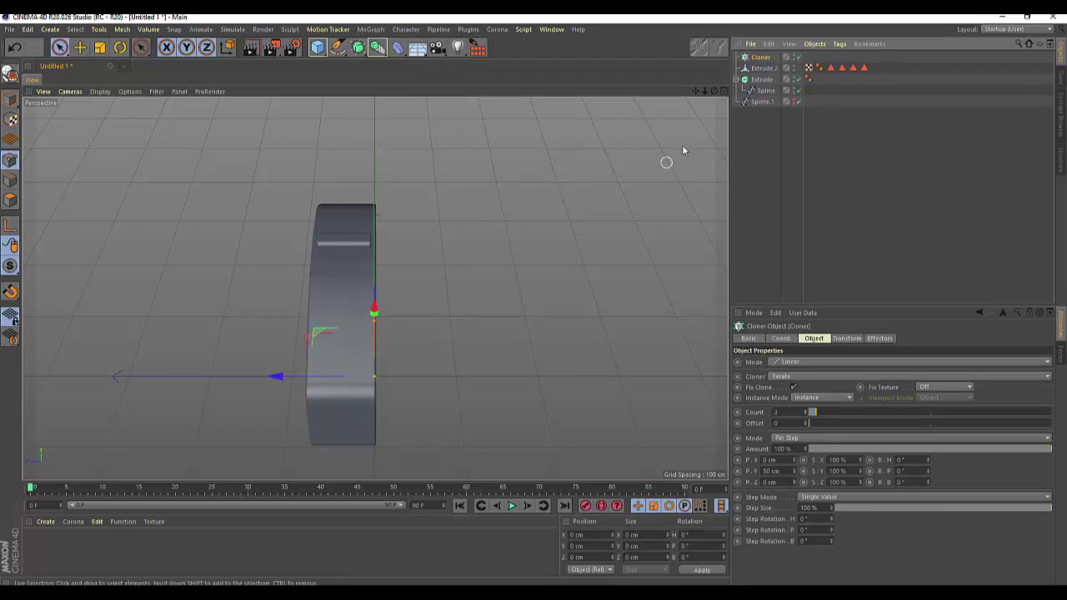
pyautogui.moveTo(716, 94); pyautogui.dragTo(633, 99)
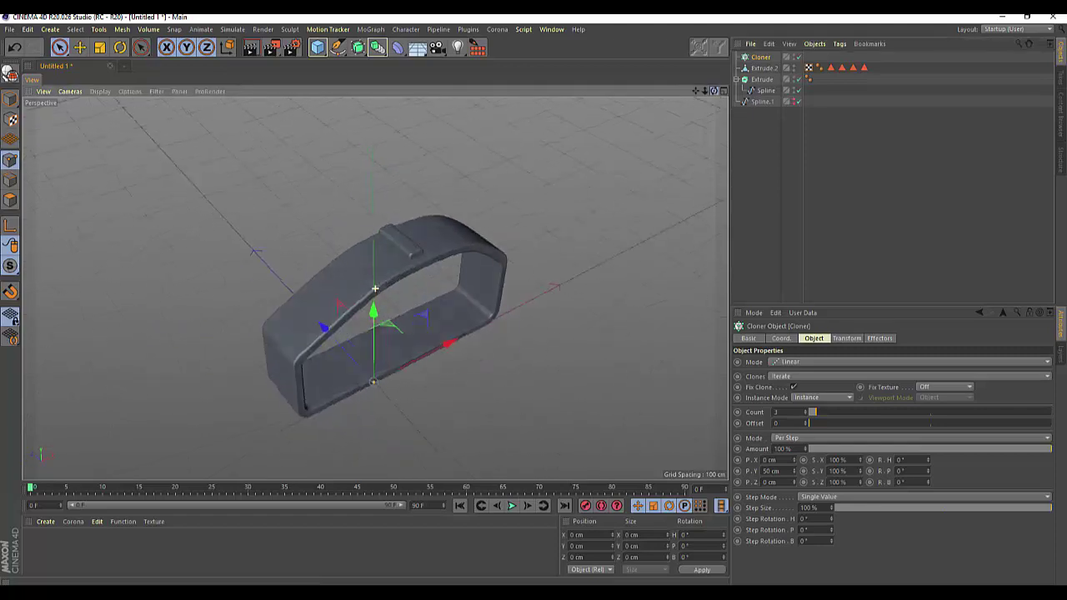
pyautogui.moveTo(374, 289); pyautogui.dragTo(716, 95)
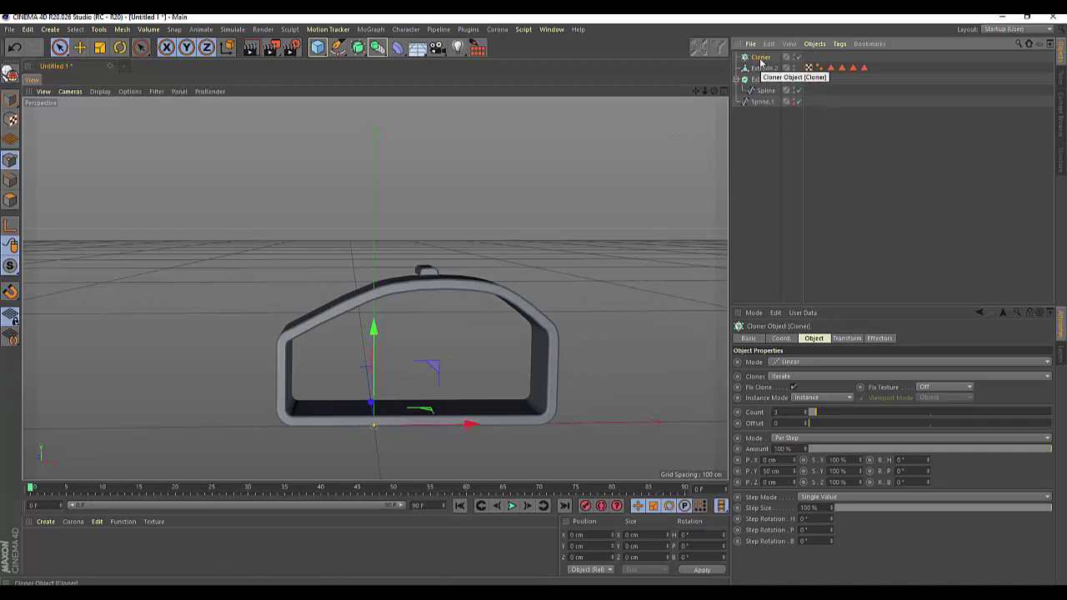
# Delete Extrude.2's four selection tags and put it under the Cloner as the clone source
pyautogui.click(764, 69)
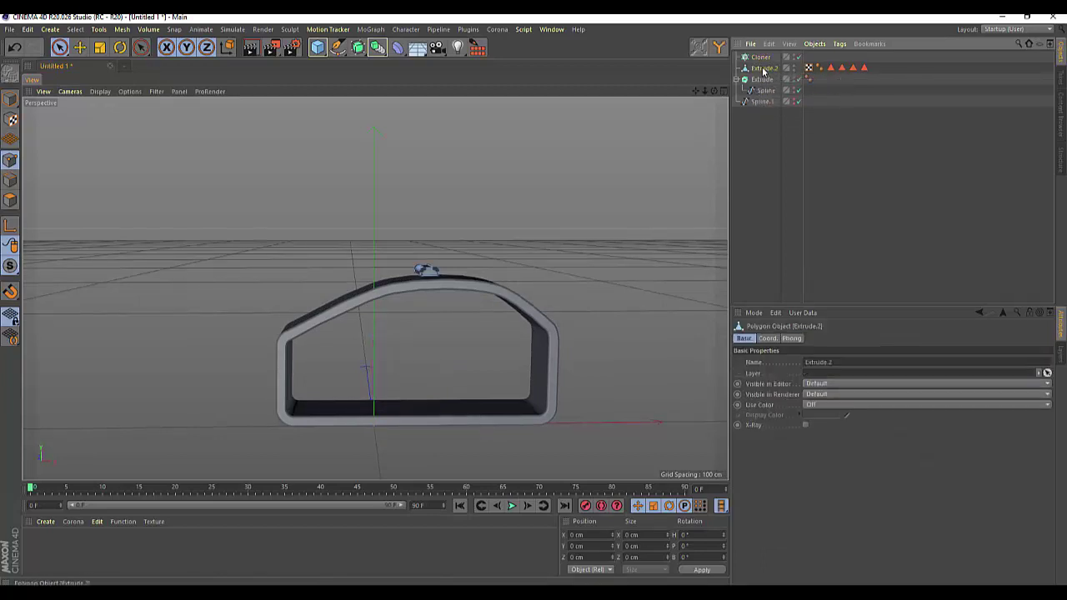
pyautogui.moveTo(894, 72); pyautogui.dragTo(826, 80)
pyautogui.press('Delete')
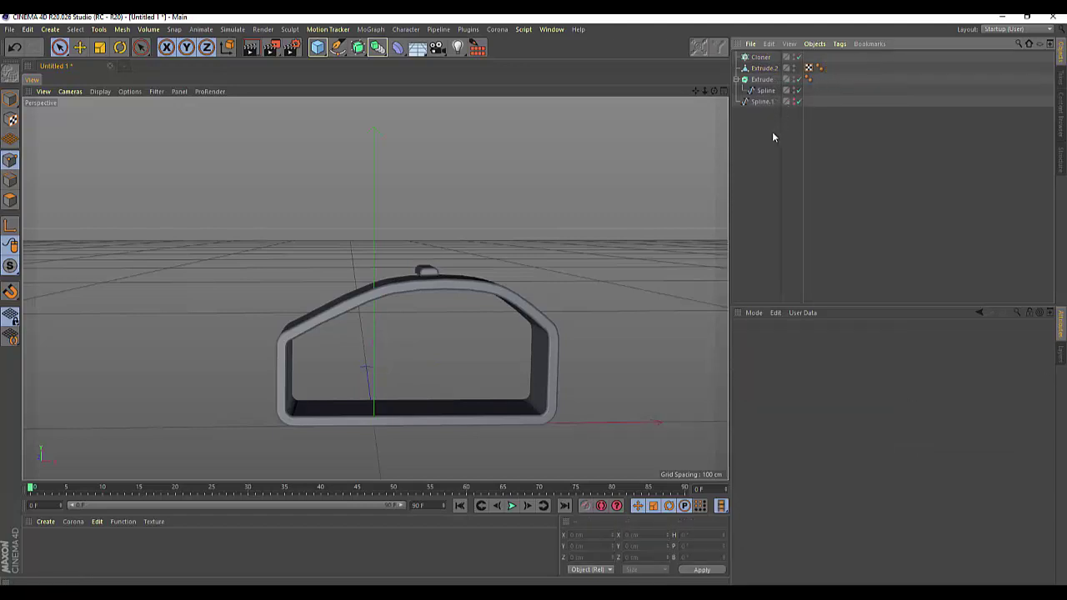
pyautogui.moveTo(764, 71); pyautogui.dragTo(760, 59)
pyautogui.click(760, 56)
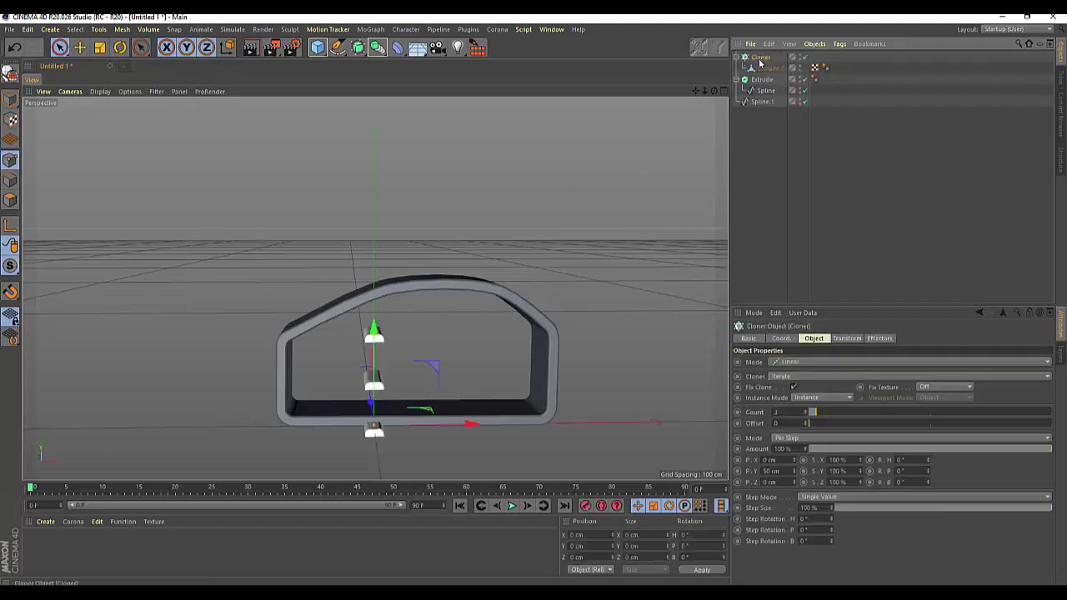
pyautogui.click(763, 101)
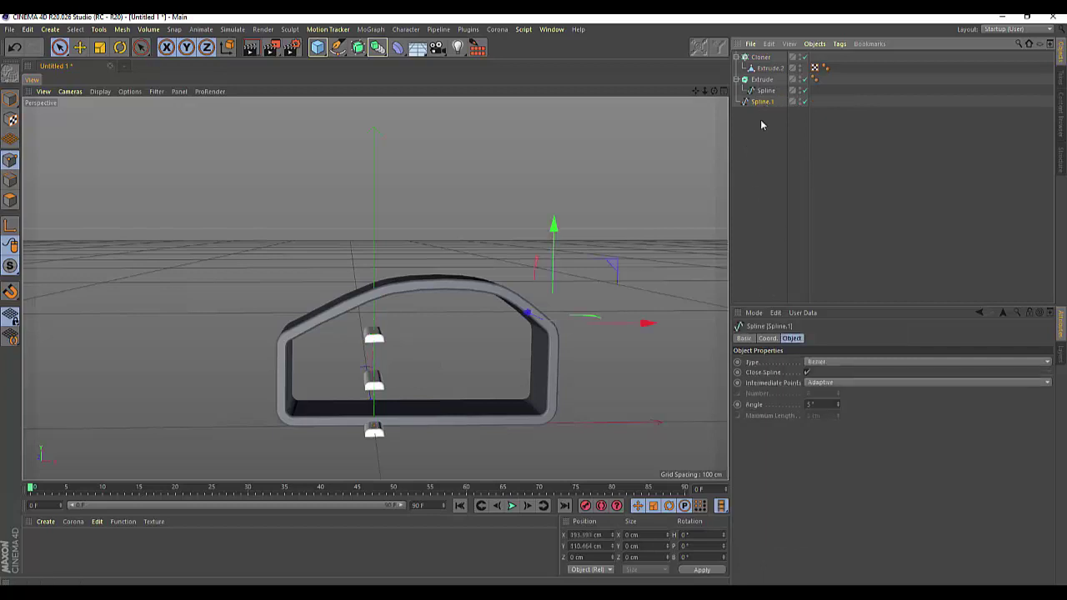
# Switch the Cloner's Mode to Object and assign Spline.1 as its Object
pyautogui.click(760, 57)
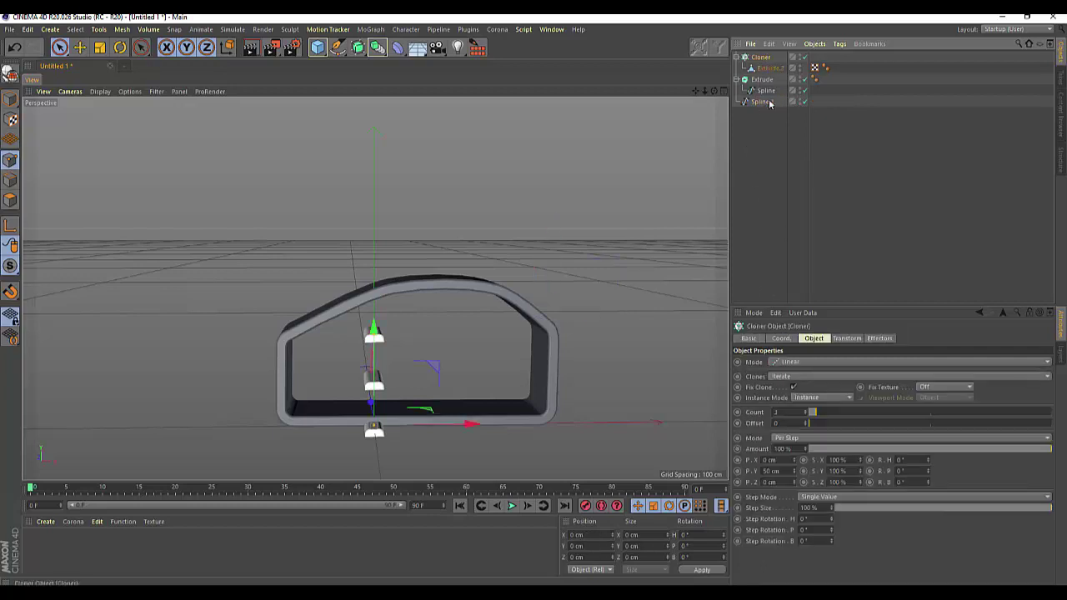
pyautogui.click(785, 364)
pyautogui.click(791, 377)
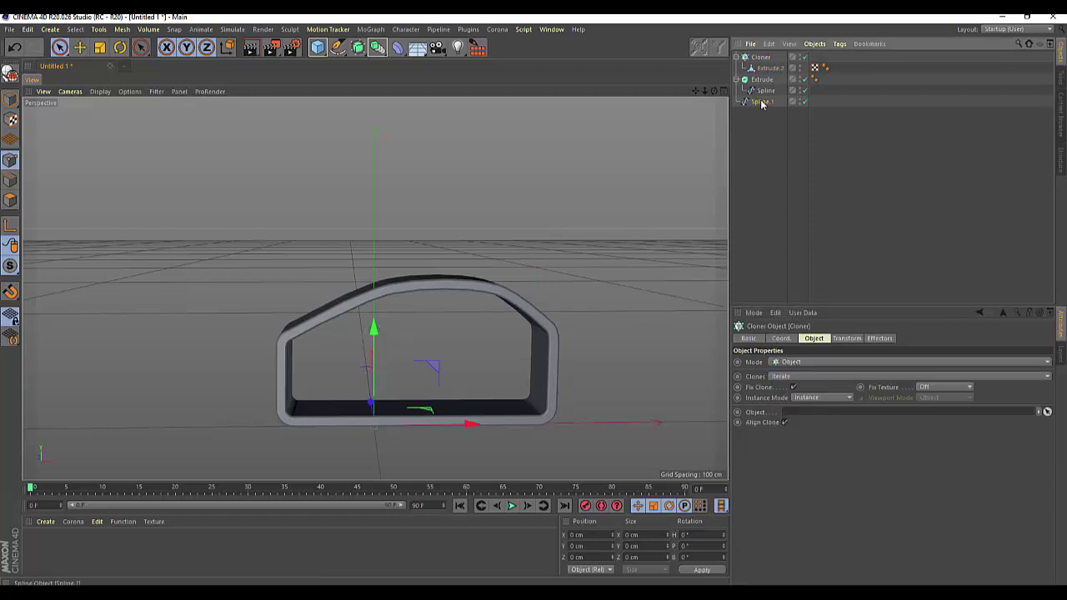
pyautogui.moveTo(761, 103); pyautogui.dragTo(759, 112)
pyautogui.moveTo(759, 111); pyautogui.dragTo(800, 337)
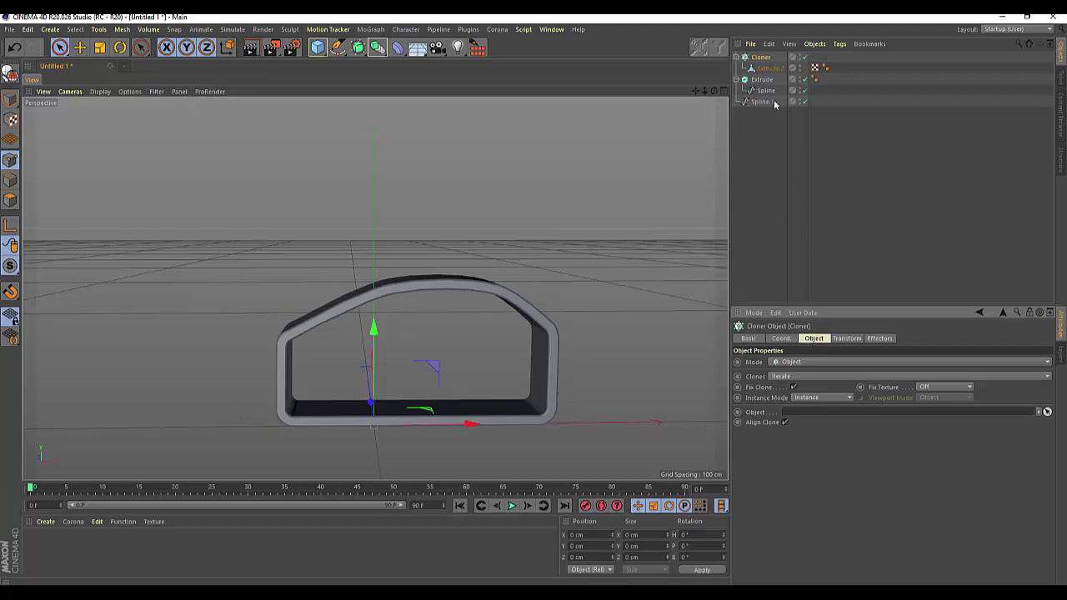
pyautogui.moveTo(761, 102); pyautogui.dragTo(796, 415)
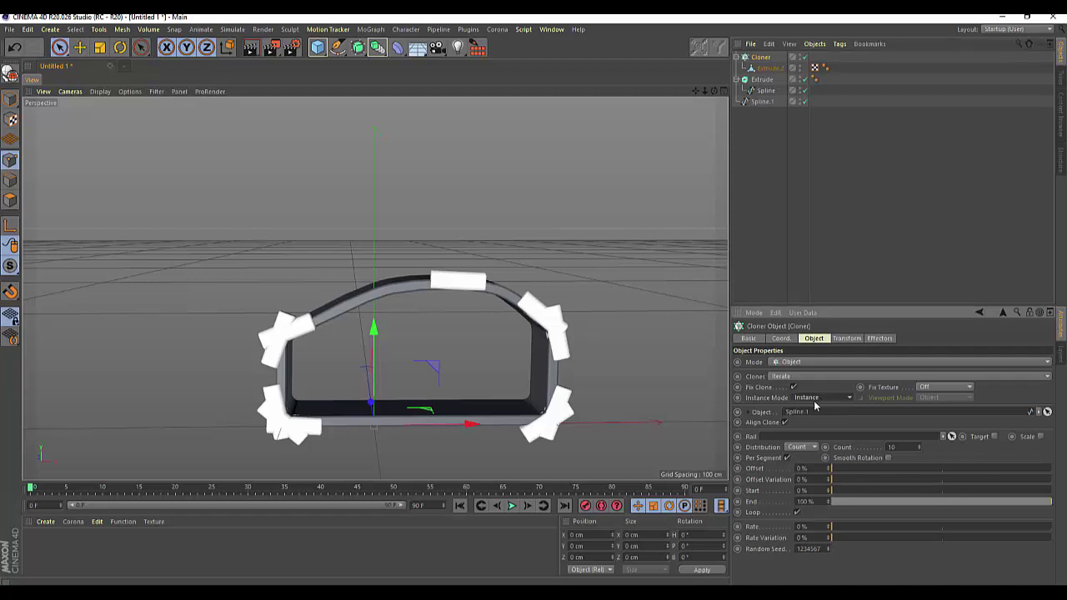
# Space the clones by step and keep Align Clone enabled so tabs follow the rim's curve
pyautogui.click(803, 449)
pyautogui.click(796, 470)
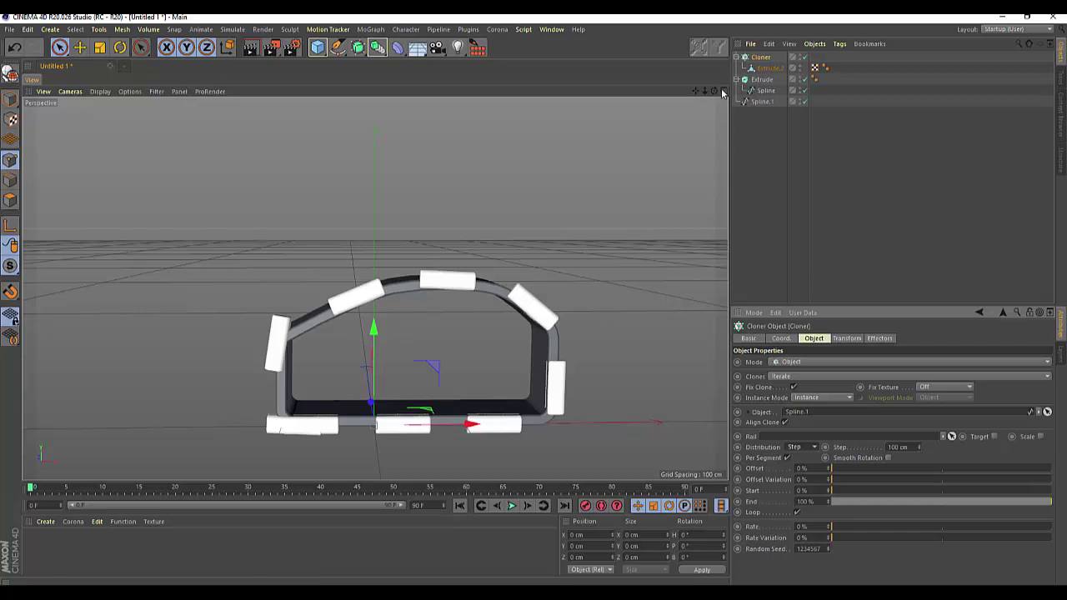
pyautogui.moveTo(715, 90)
pyautogui.mouseDown()
pyautogui.moveTo(683, 116)
pyautogui.moveTo(733, 277)
pyautogui.mouseUp()
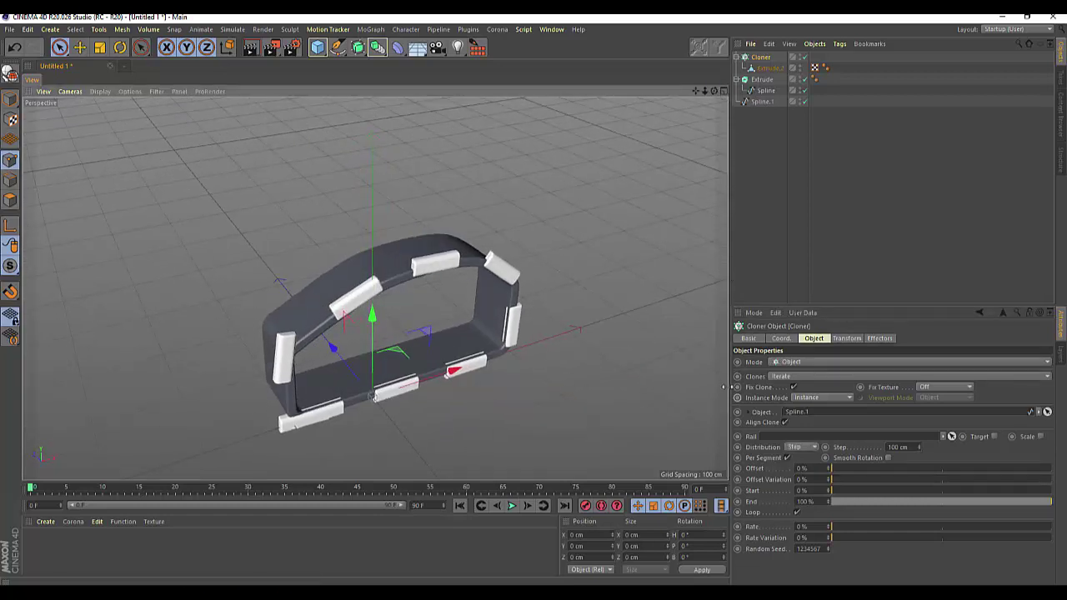
pyautogui.click(784, 423)
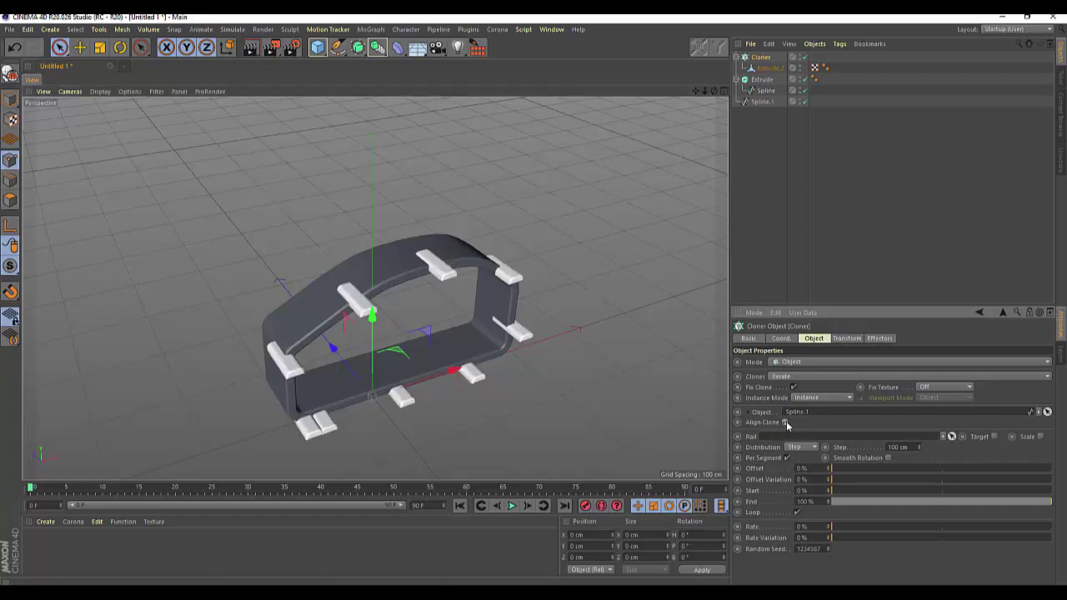
pyautogui.click(785, 422)
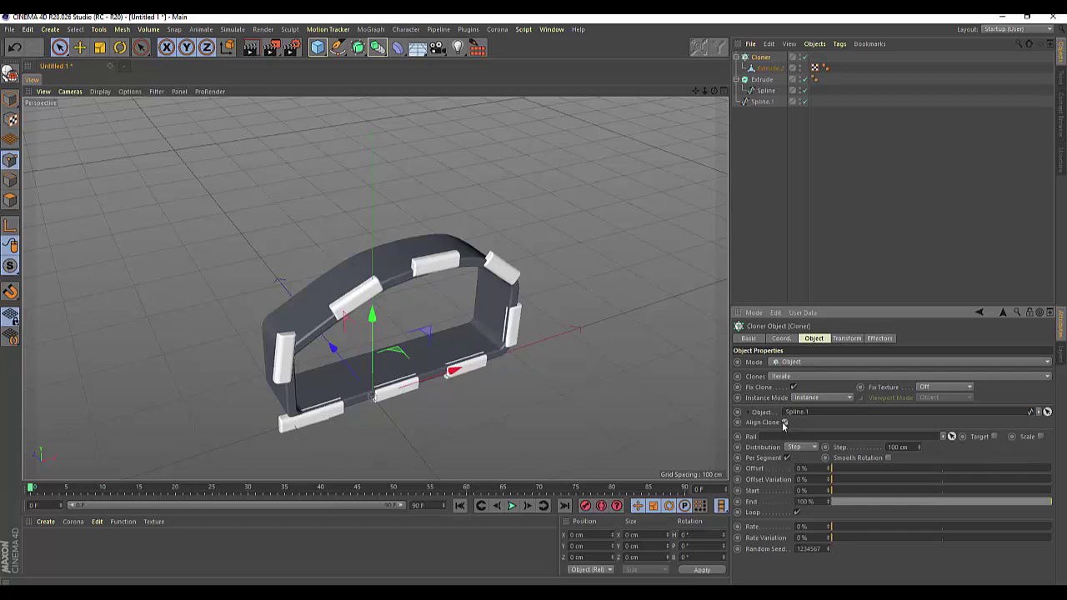
pyautogui.click(843, 341)
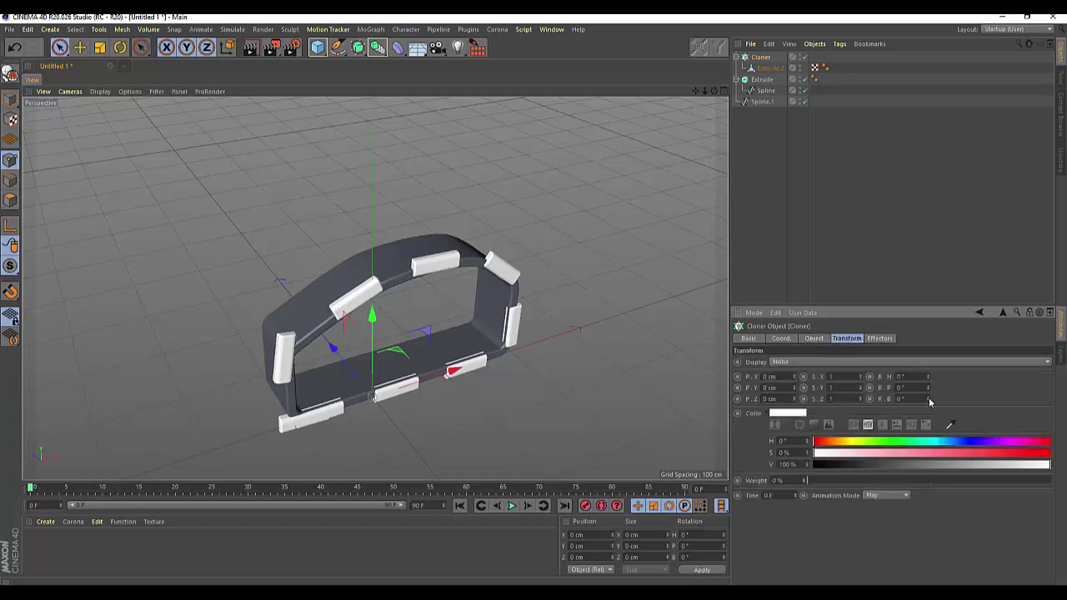
# Set the clones' rotation to R.B 0°, R.P 90° and R.H -90° in the Transform tab
pyautogui.moveTo(929, 400)
pyautogui.mouseDown()
pyautogui.moveTo(929, 383)
pyautogui.moveTo(929, 420)
pyautogui.mouseUp()
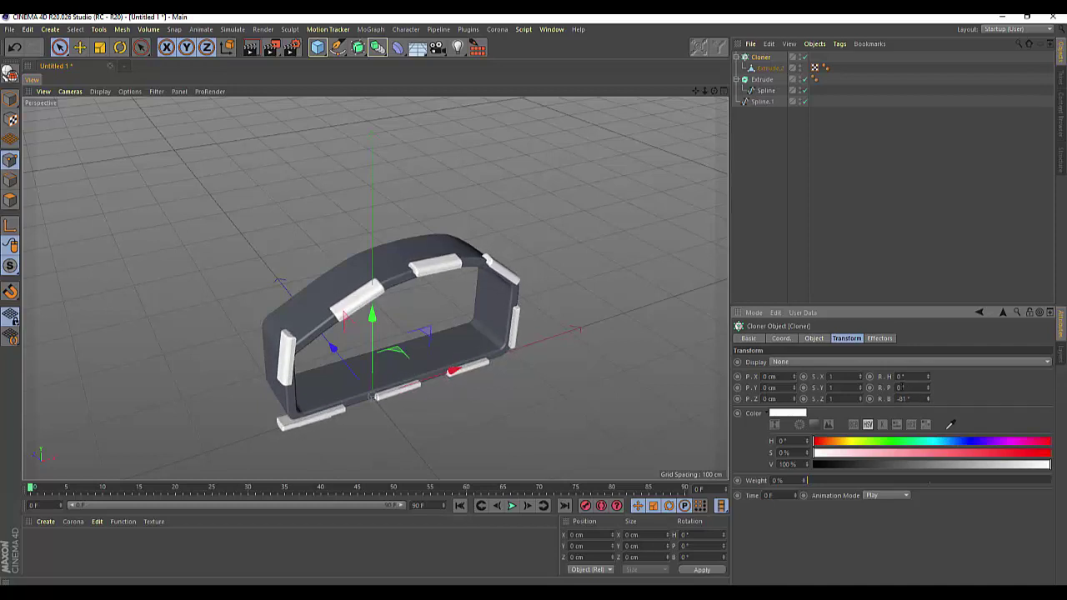
pyautogui.doubleClick(911, 397)
pyautogui.write('0')
pyautogui.click(929, 389)
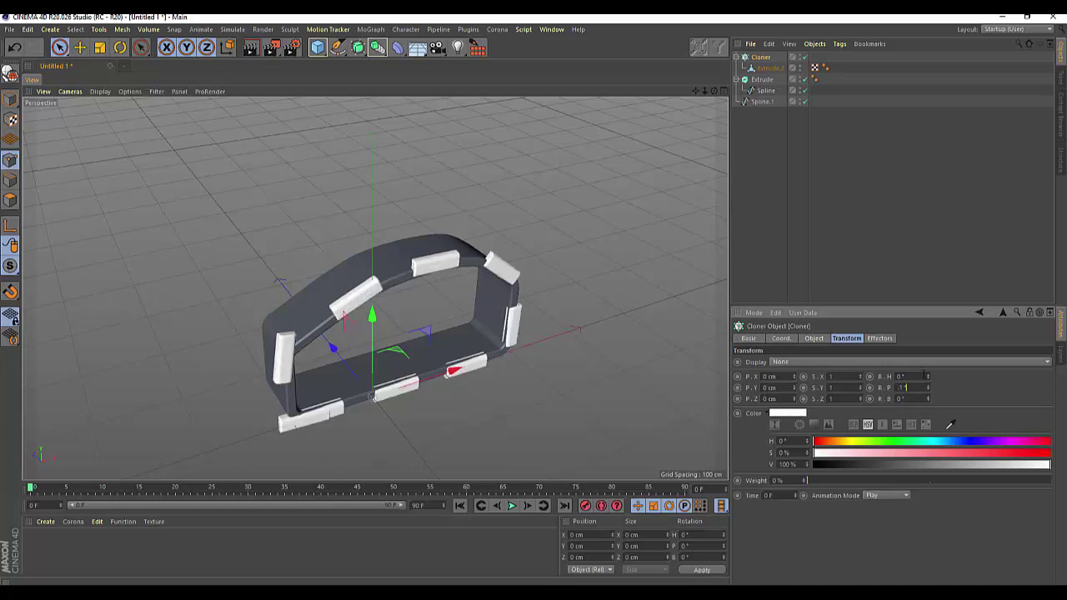
pyautogui.moveTo(929, 388); pyautogui.dragTo(929, 432)
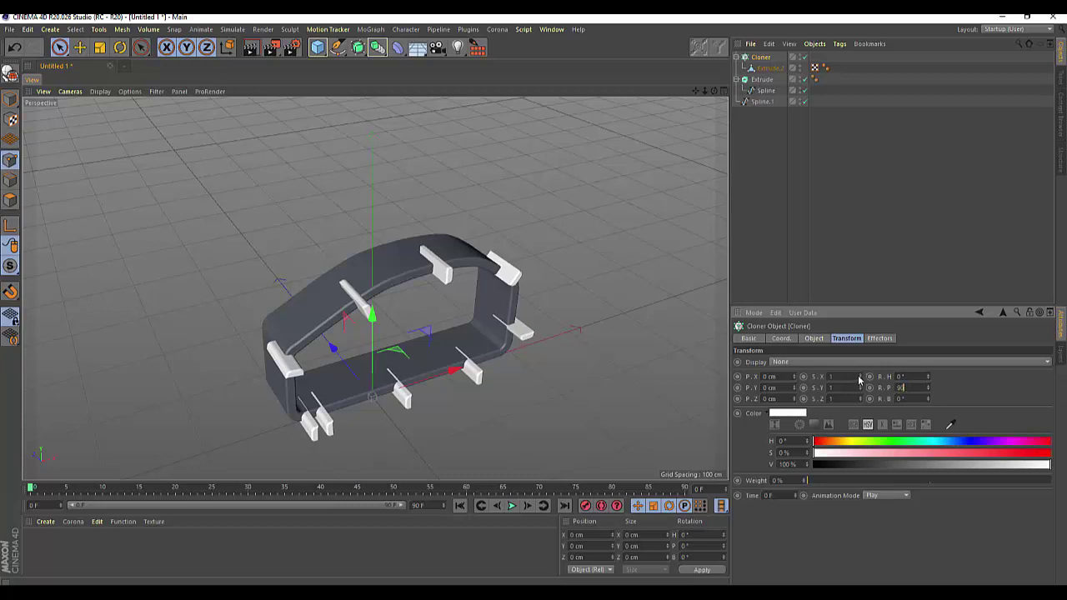
pyautogui.write('90')
pyautogui.click(928, 377)
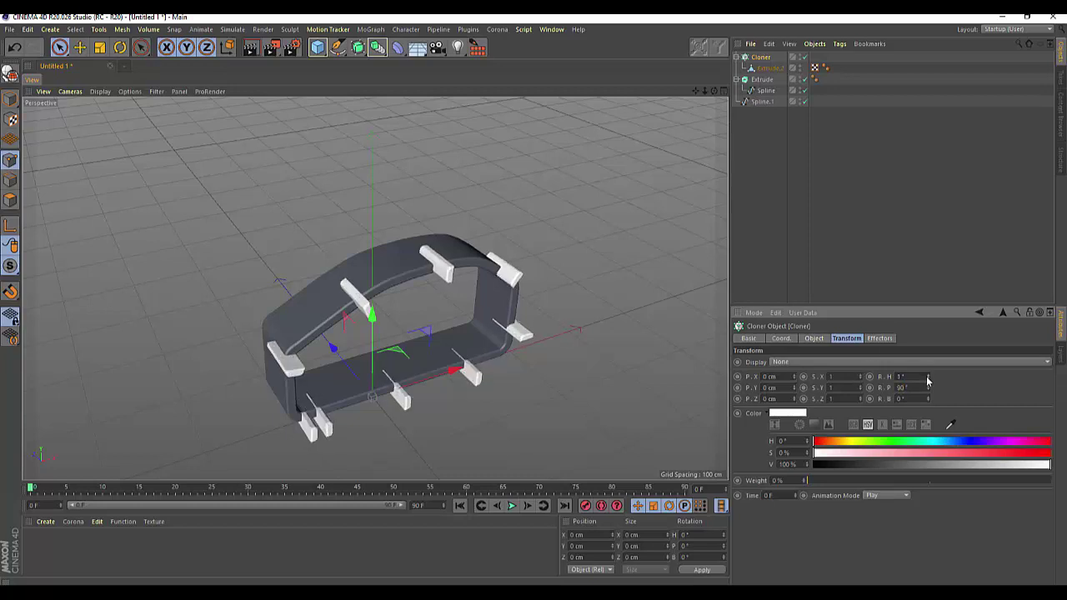
pyautogui.moveTo(928, 380); pyautogui.dragTo(891, 380)
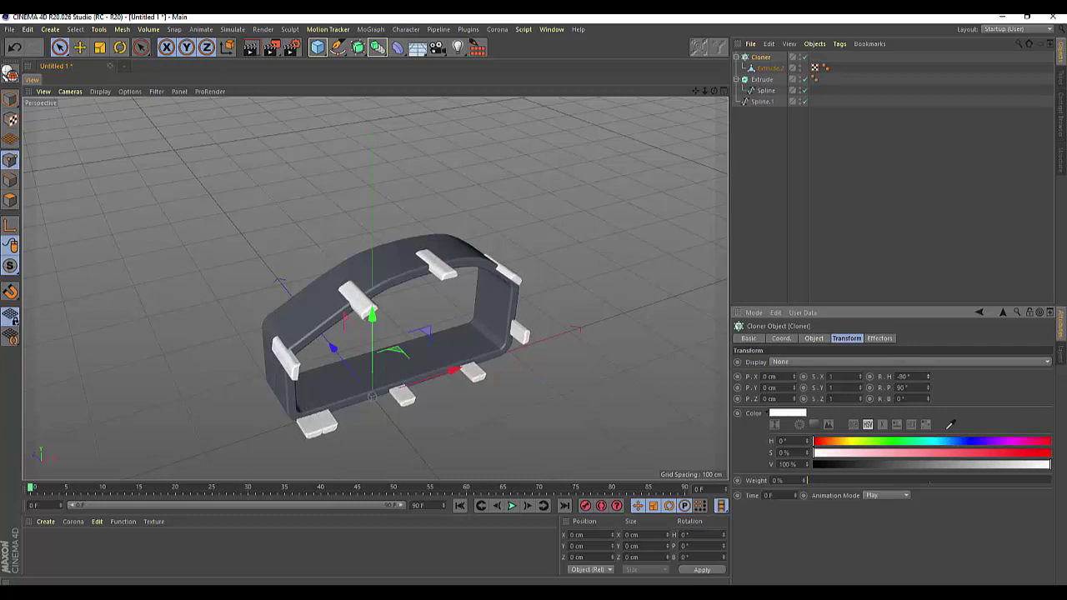
pyautogui.doubleClick(918, 375)
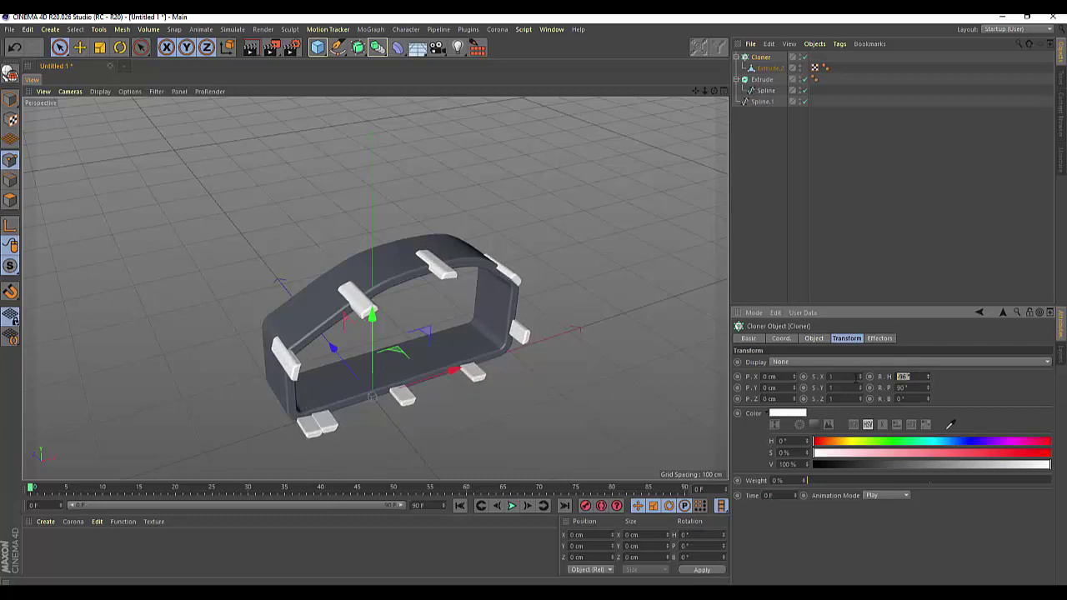
pyautogui.write('-90')
pyautogui.press('Return')
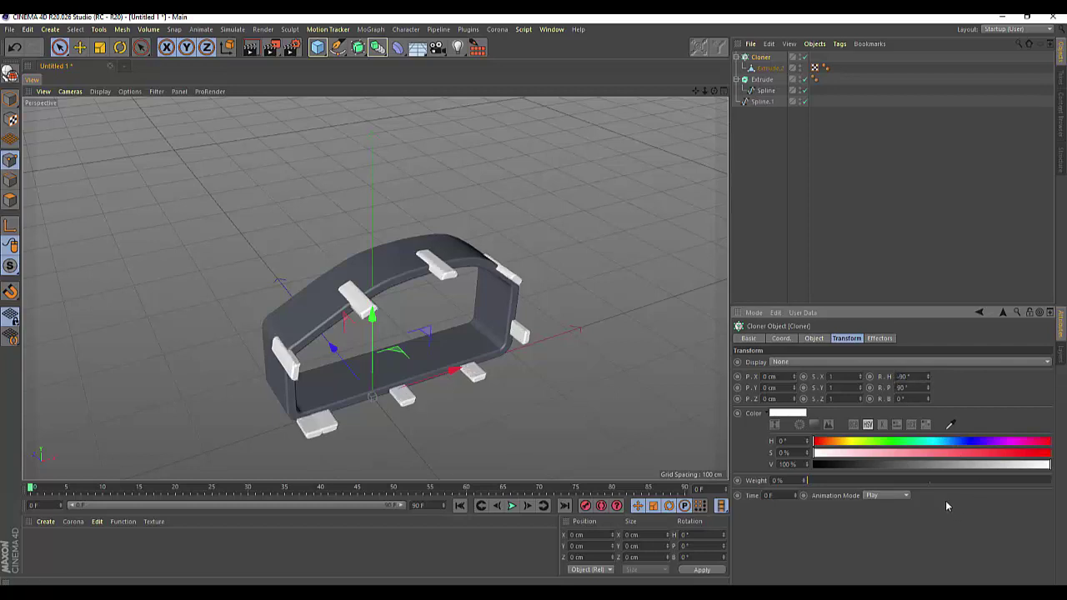
pyautogui.moveTo(715, 96); pyautogui.dragTo(683, 99)
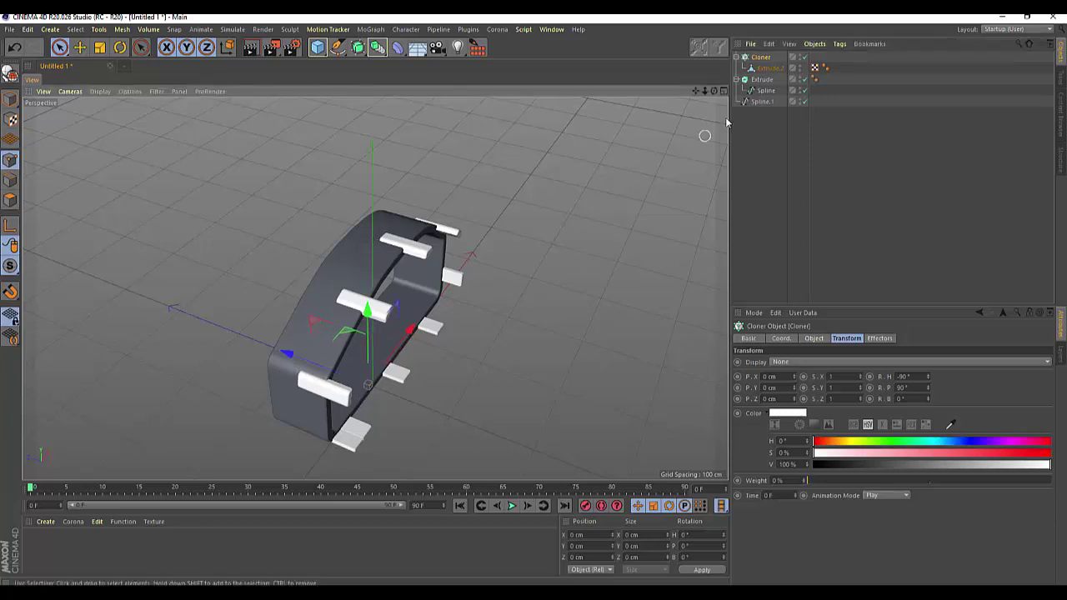
# Select Spline.1 and nudge it slightly along the Z axis
pyautogui.click(767, 68)
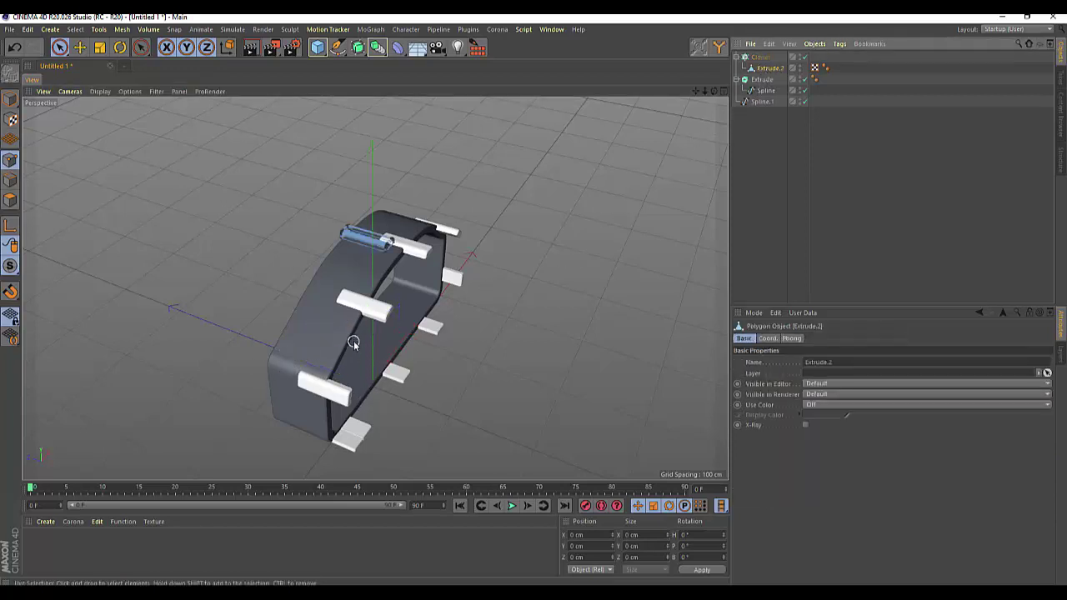
pyautogui.click(763, 102)
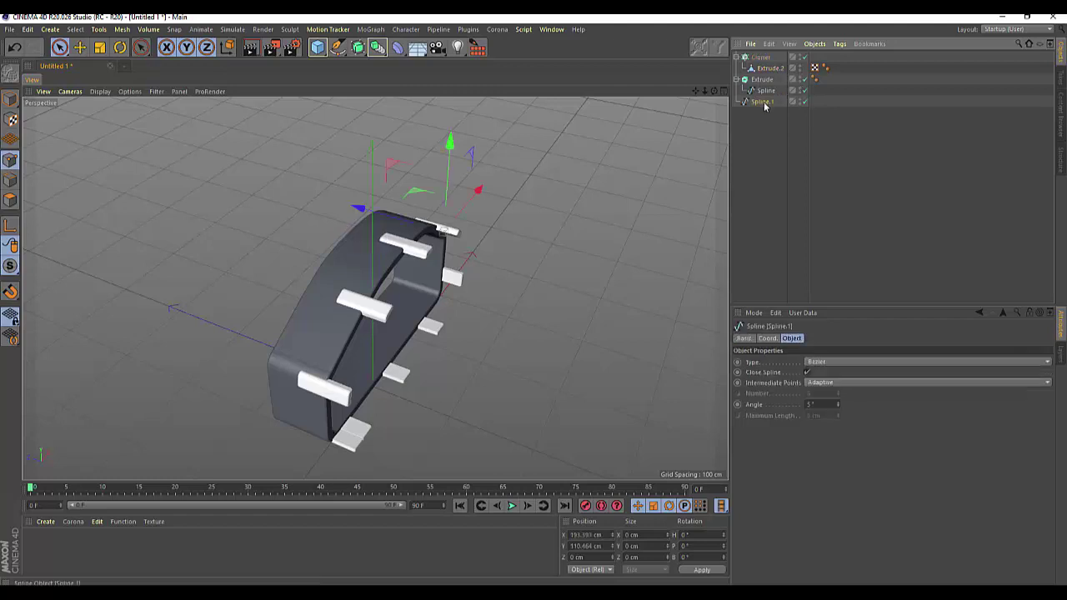
pyautogui.moveTo(359, 209); pyautogui.dragTo(360, 210)
# Offset the cloned tabs to P.X -2 cm, P.Y -34 cm and P.Z 4 cm
pyautogui.click(760, 56)
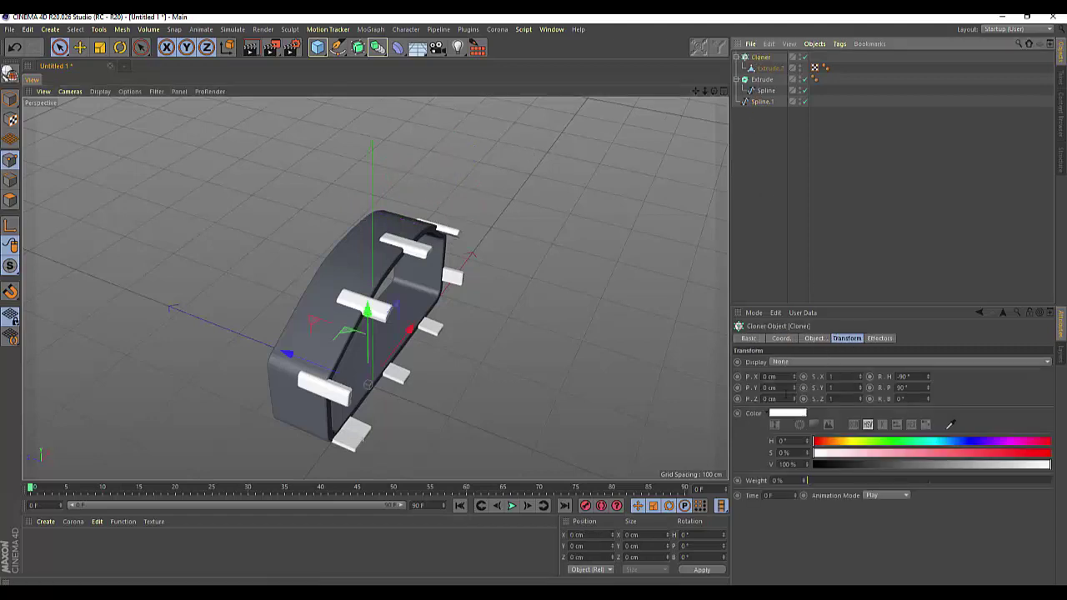
pyautogui.moveTo(794, 376)
pyautogui.mouseDown()
pyautogui.moveTo(776, 377)
pyautogui.moveTo(792, 377)
pyautogui.mouseUp()
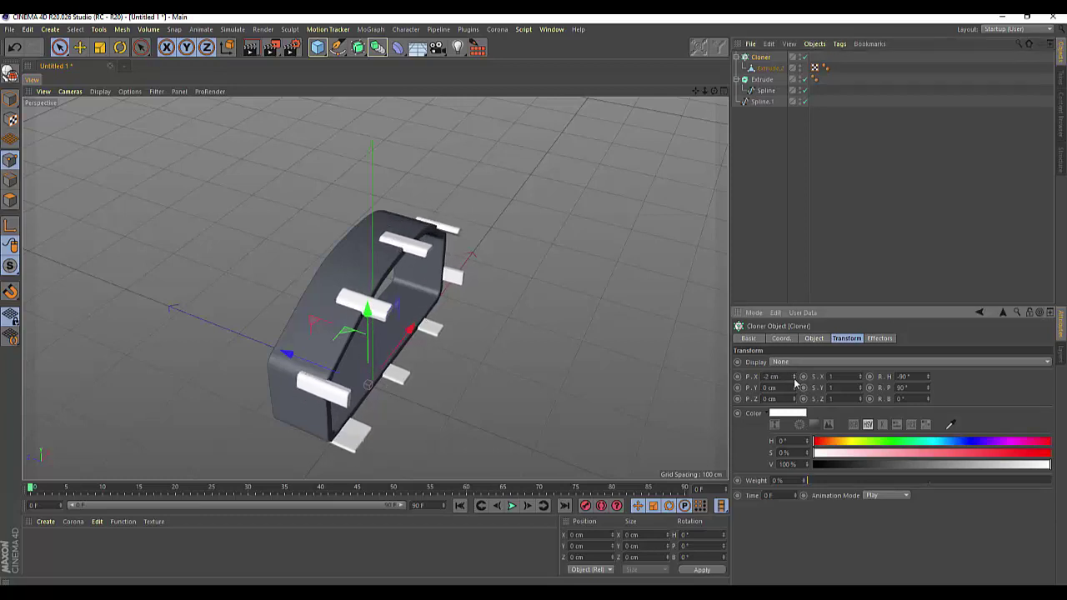
pyautogui.moveTo(795, 399)
pyautogui.mouseDown()
pyautogui.moveTo(776, 387)
pyautogui.moveTo(790, 388)
pyautogui.mouseUp()
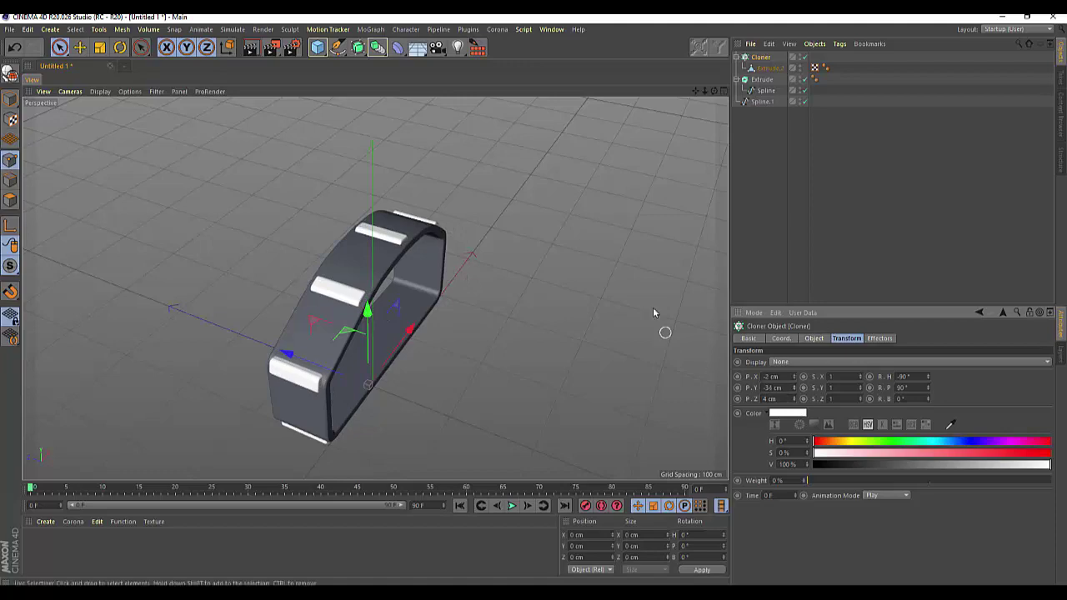
pyautogui.keyDown('alt'); pyautogui.moveTo(375, 289); pyautogui.dragTo(380, 267); pyautogui.keyUp('alt')
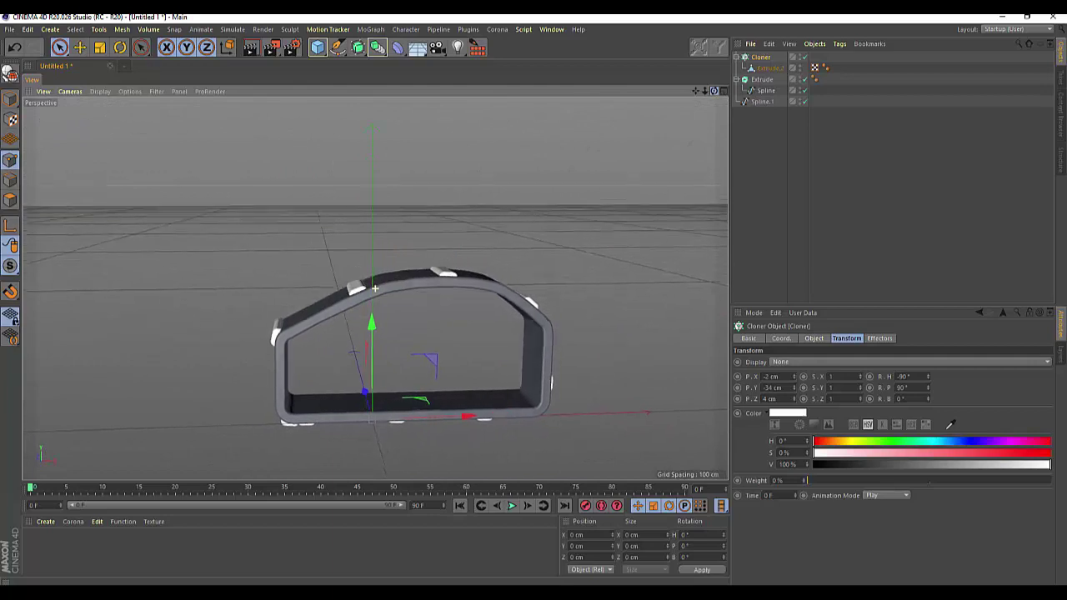
# Lower the Cloner's Step to 51 cm so tabs ring the whole housing rim
pyautogui.click(812, 338)
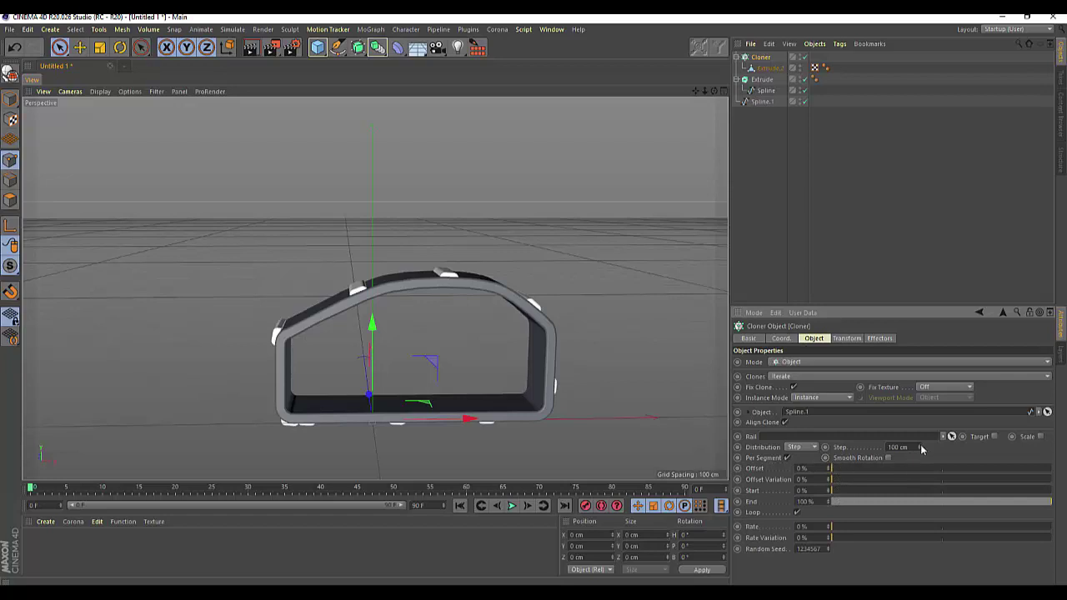
pyautogui.moveTo(920, 447)
pyautogui.mouseDown()
pyautogui.moveTo(921, 417)
pyautogui.moveTo(920, 480)
pyautogui.moveTo(921, 430)
pyautogui.moveTo(920, 445)
pyautogui.mouseUp()
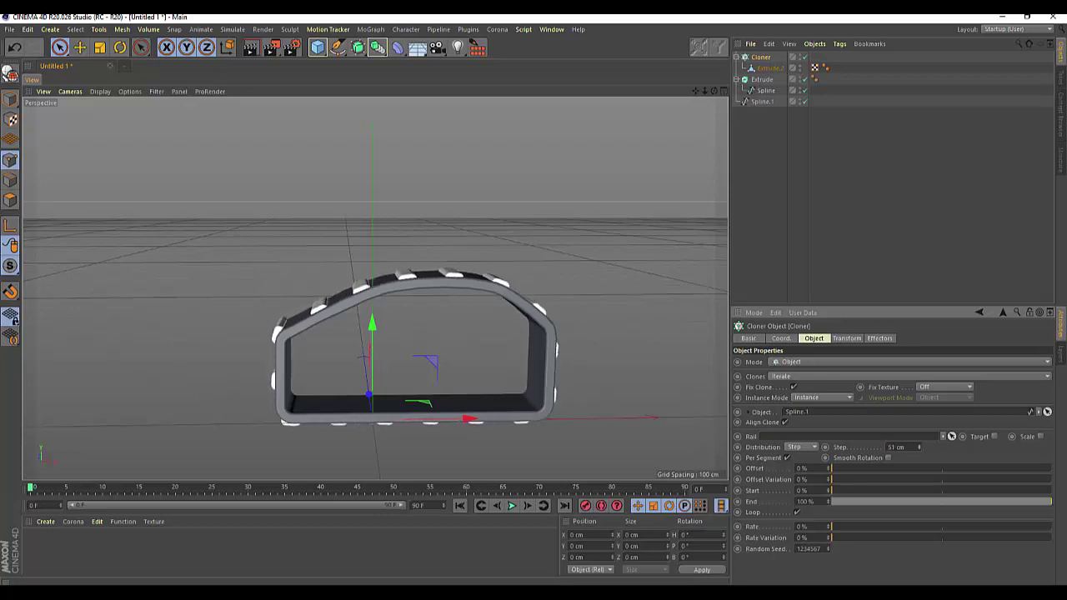
pyautogui.moveTo(714, 90); pyautogui.dragTo(375, 288)
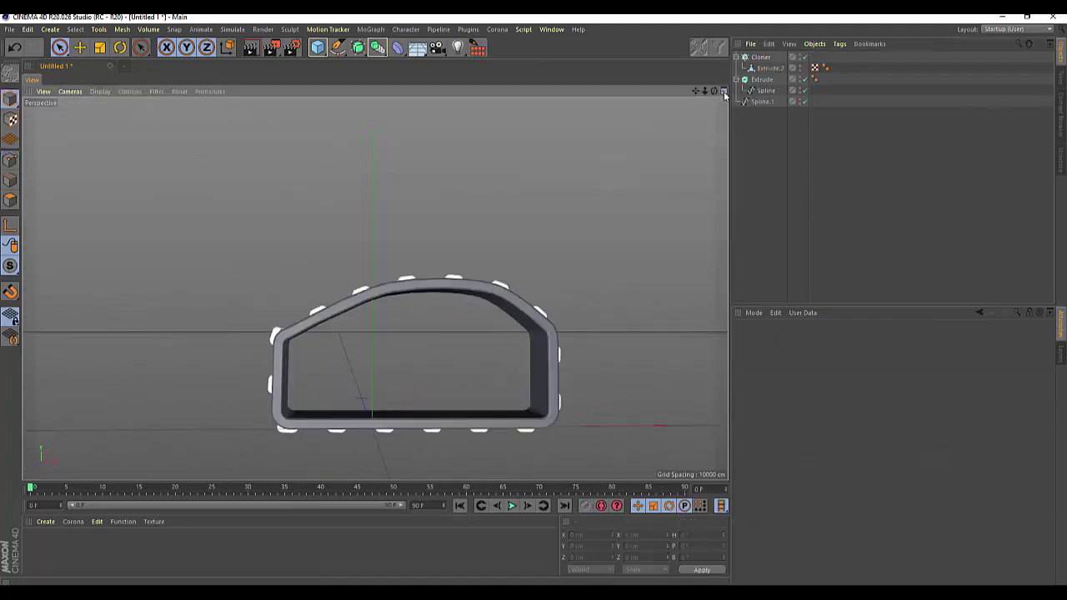
# Maximize the Front view and zoom in on the housing
pyautogui.middleClick(684, 254)
pyautogui.click(721, 301)
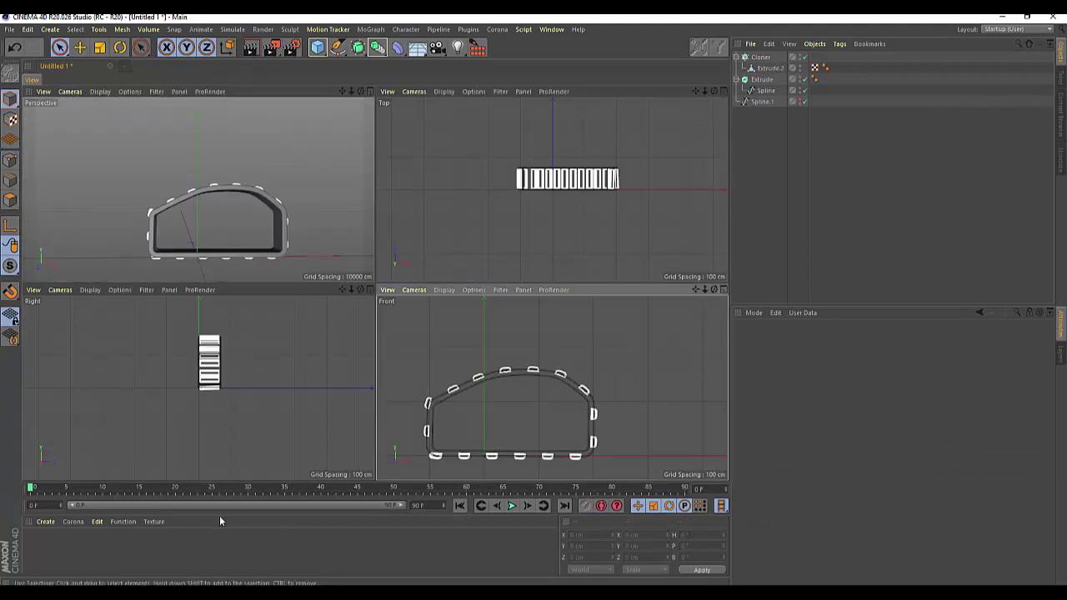
pyautogui.click(724, 290)
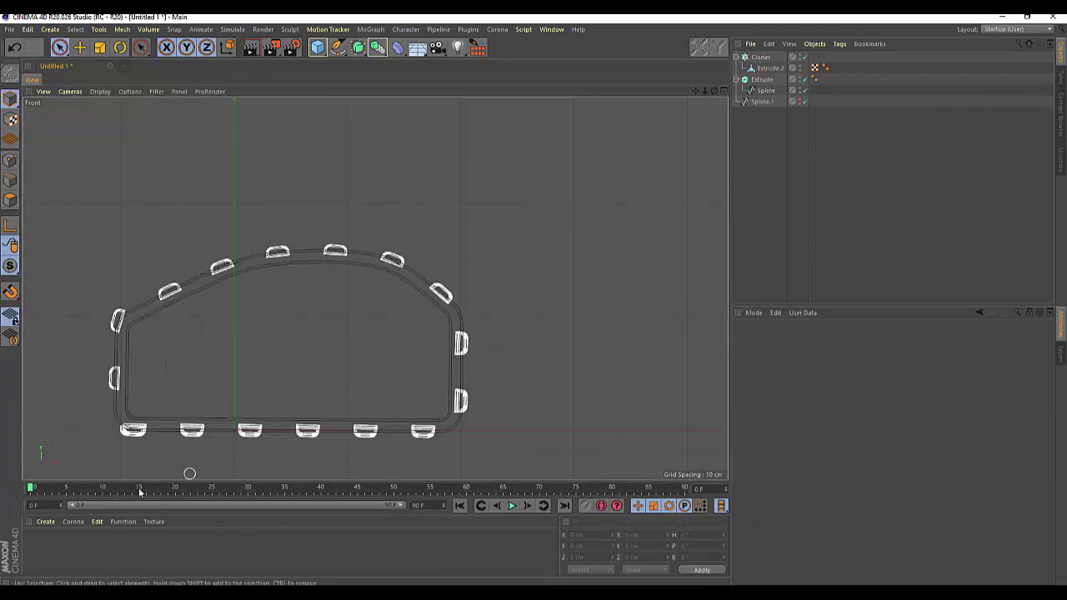
pyautogui.scroll(2, 46, 441)
pyautogui.scroll(1, 46, 441)
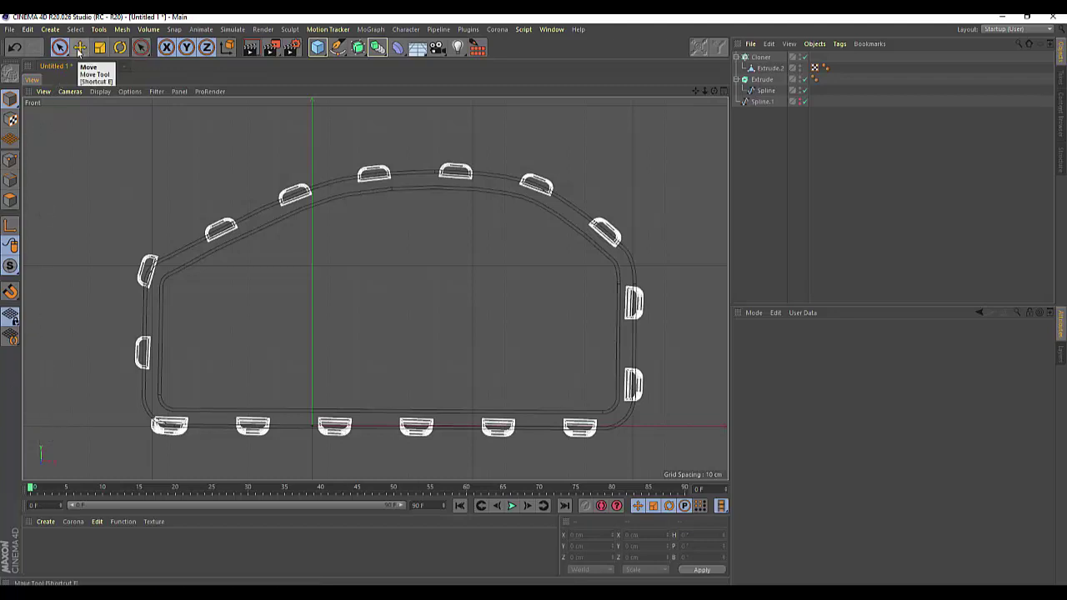
# With the Pen tool, place spline points up the left inner edge and along the top arch
pyautogui.click(338, 49)
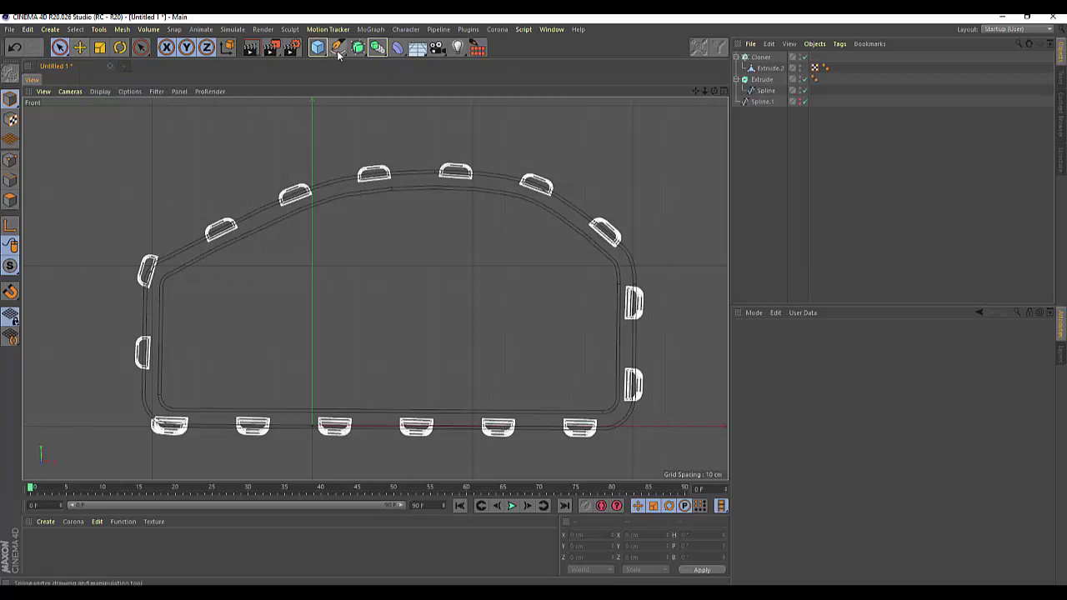
pyautogui.click(161, 397)
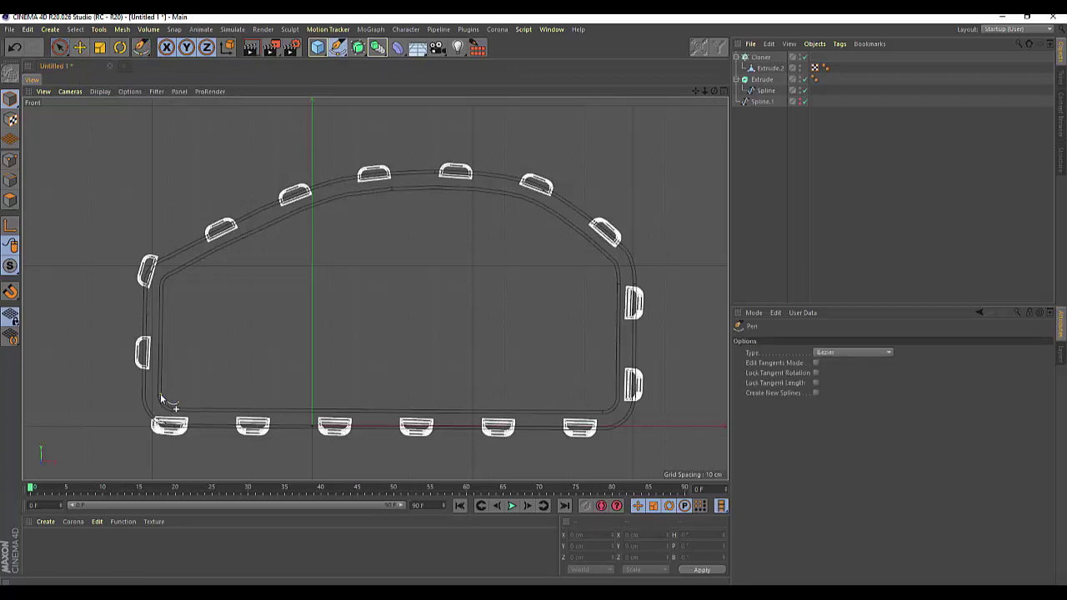
pyautogui.click(164, 286)
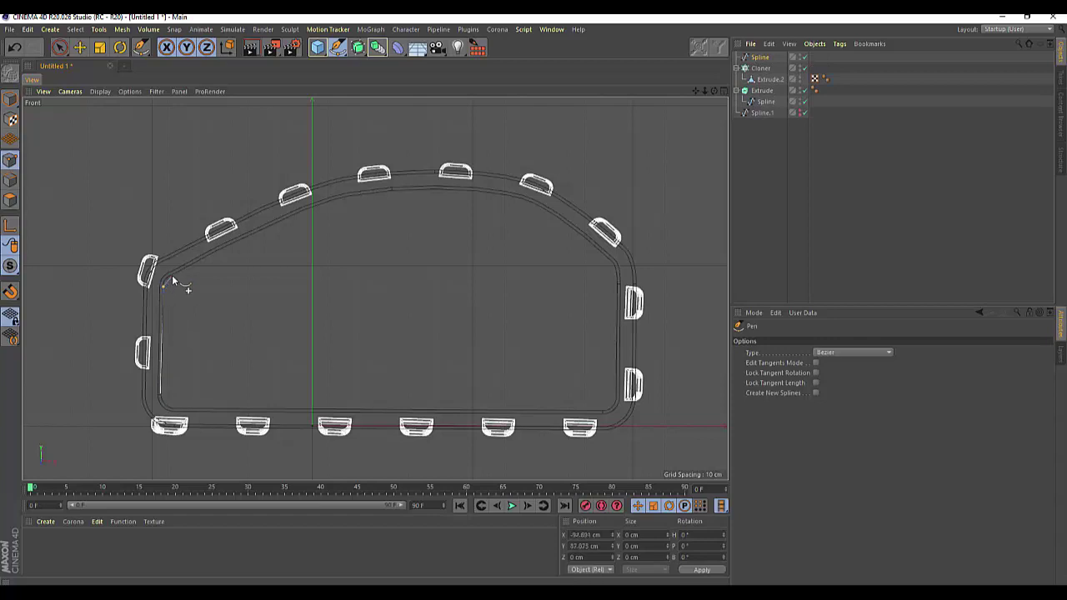
pyautogui.click(172, 276)
pyautogui.click(178, 274)
pyautogui.moveTo(355, 197); pyautogui.dragTo(392, 190)
pyautogui.moveTo(502, 194); pyautogui.dragTo(533, 203)
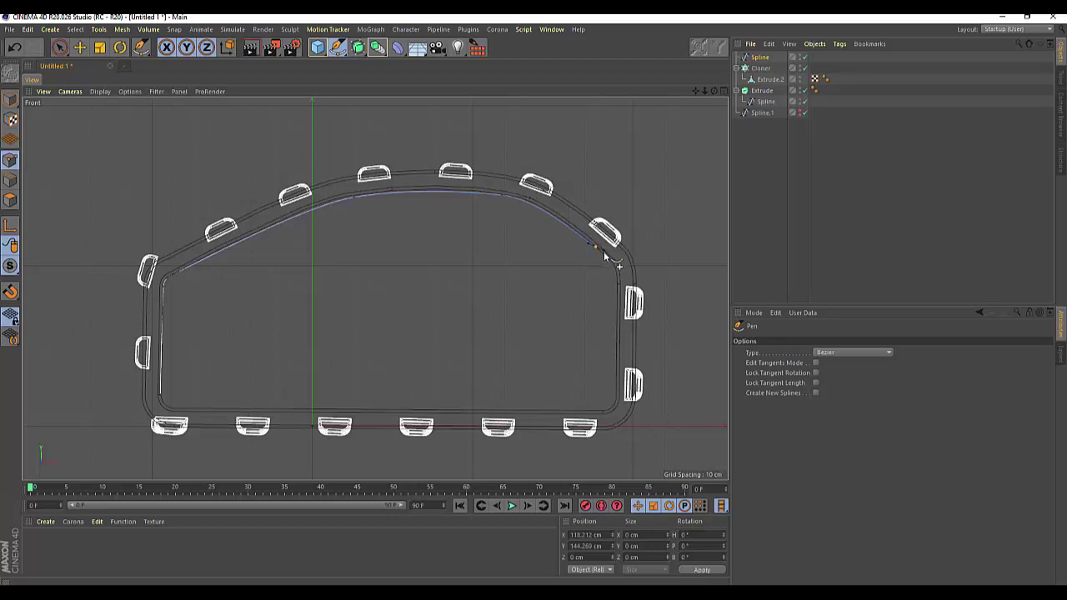
# Continue the spline down the right inner edge and across the bottom, then finish it
pyautogui.moveTo(594, 244); pyautogui.dragTo(603, 258)
pyautogui.click(615, 397)
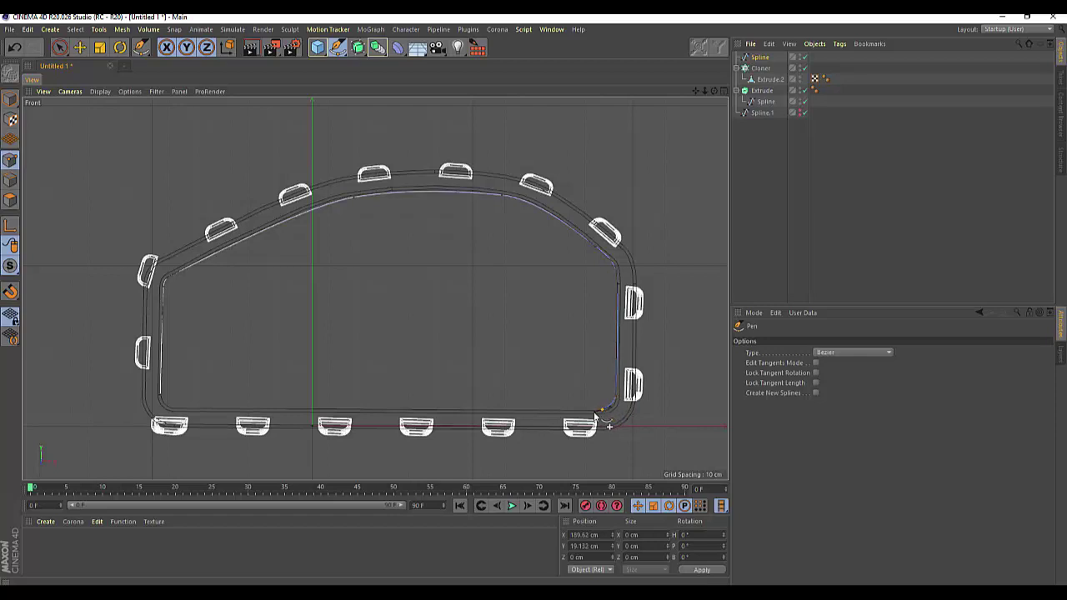
pyautogui.click(601, 410)
pyautogui.click(596, 413)
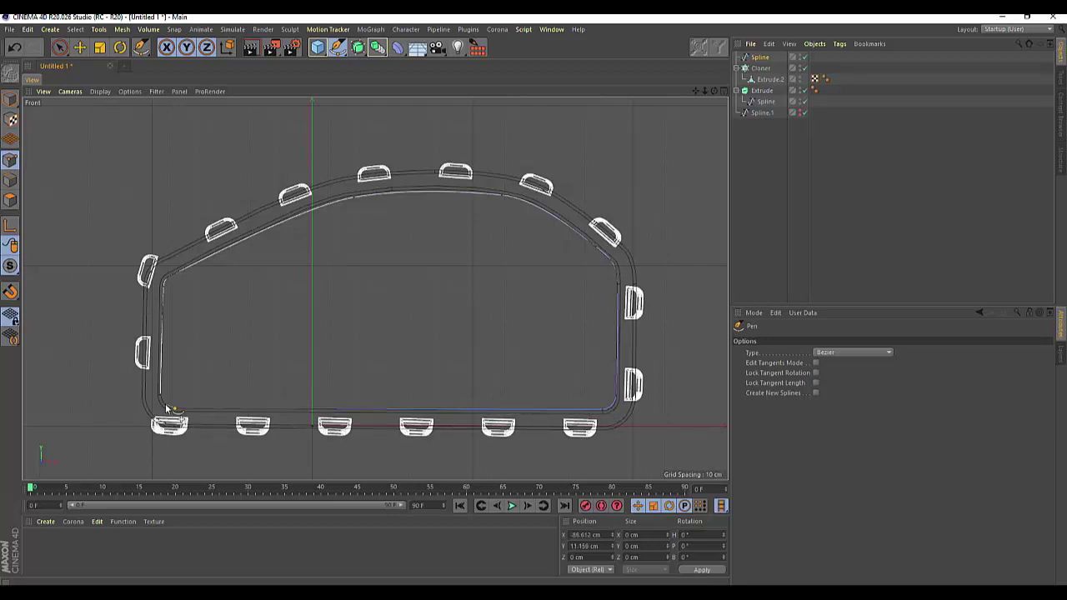
pyautogui.click(164, 406)
pyautogui.press('Escape')
# Extrude the new inner-edge spline 3 cm deep as capped Extrude.1, shown in the perspective view
pyautogui.click(359, 48)
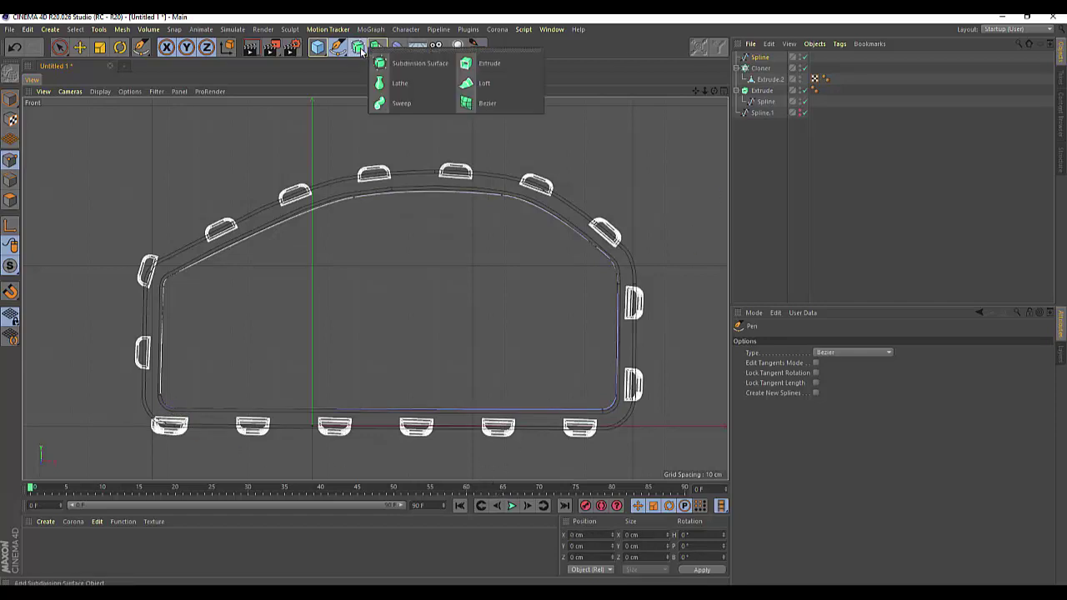
pyautogui.click(491, 62)
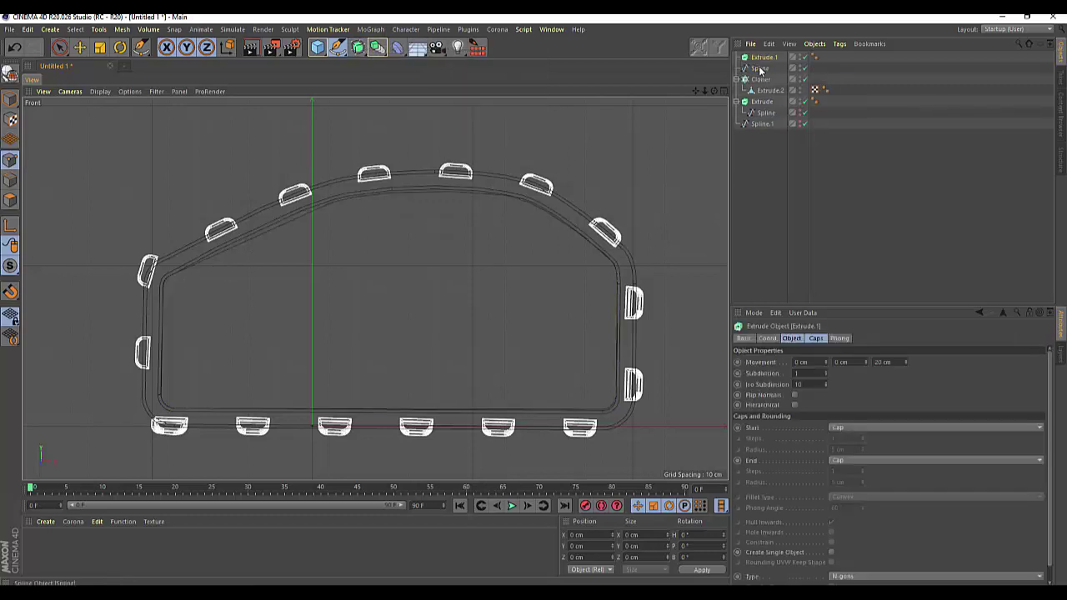
pyautogui.moveTo(760, 70); pyautogui.dragTo(763, 58)
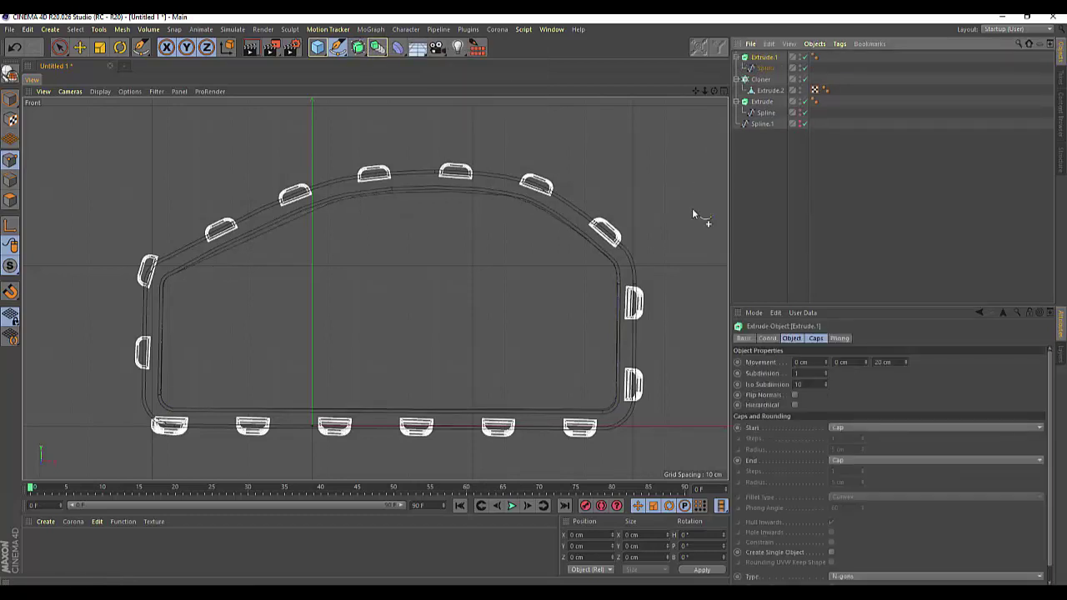
pyautogui.doubleClick(882, 362)
pyautogui.write('1')
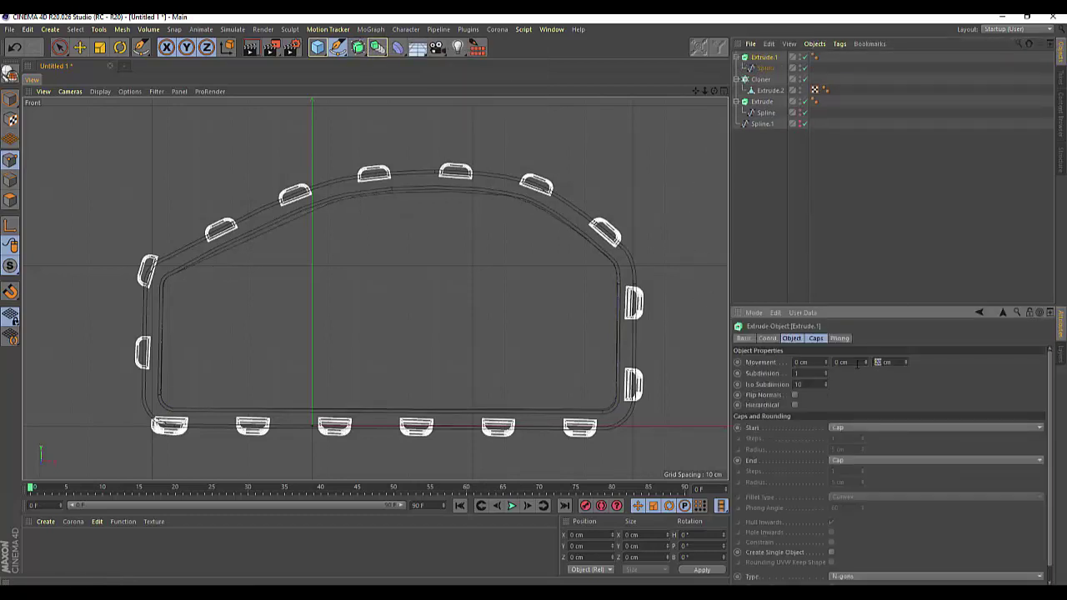
pyautogui.click(864, 264)
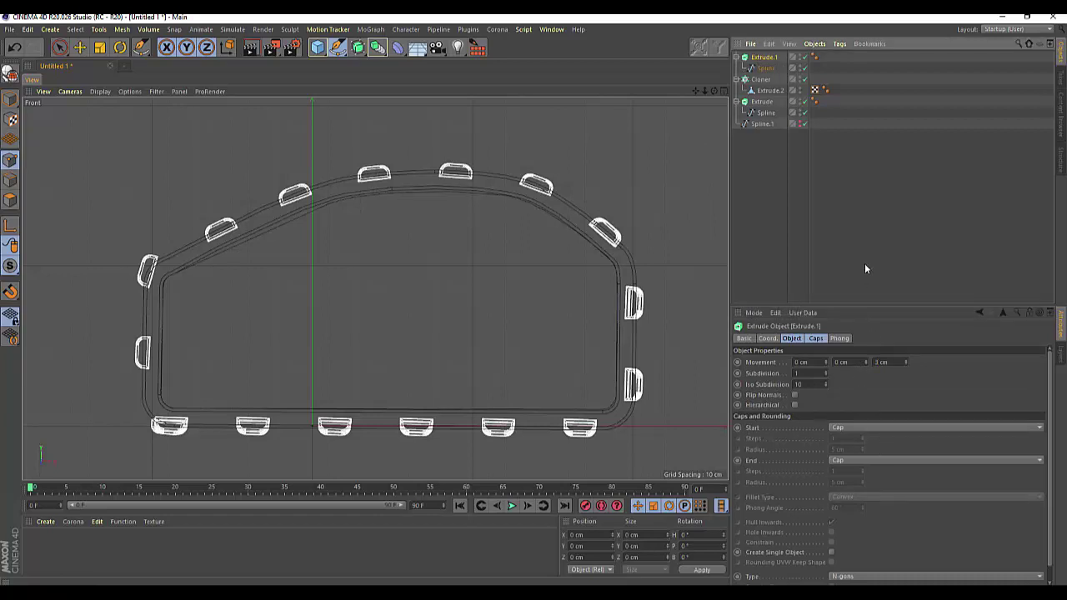
pyautogui.click(724, 91)
pyautogui.click(372, 91)
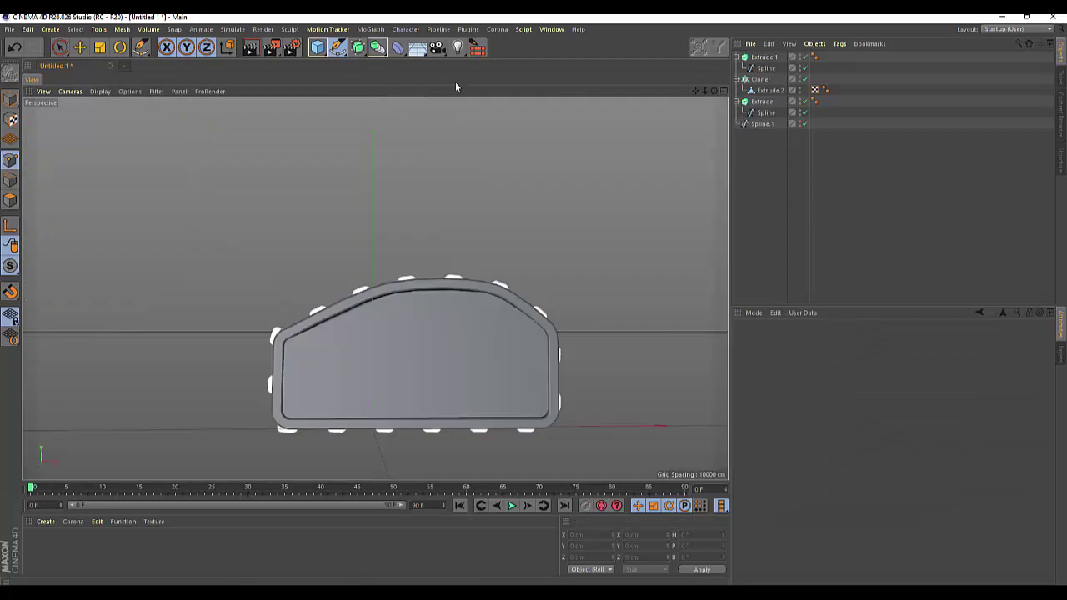
pyautogui.moveTo(712, 90)
pyautogui.mouseDown()
pyautogui.moveTo(375, 288)
pyautogui.moveTo(392, 289)
pyautogui.mouseUp()
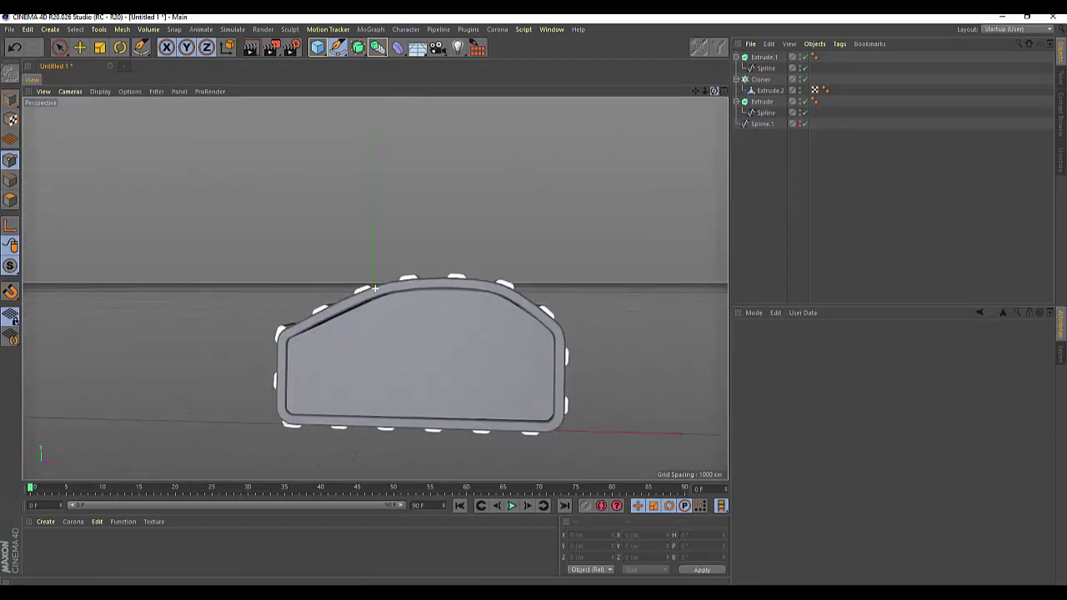
# Split the inner outline at one point and raise that point about 1.766 cm
pyautogui.click(765, 67)
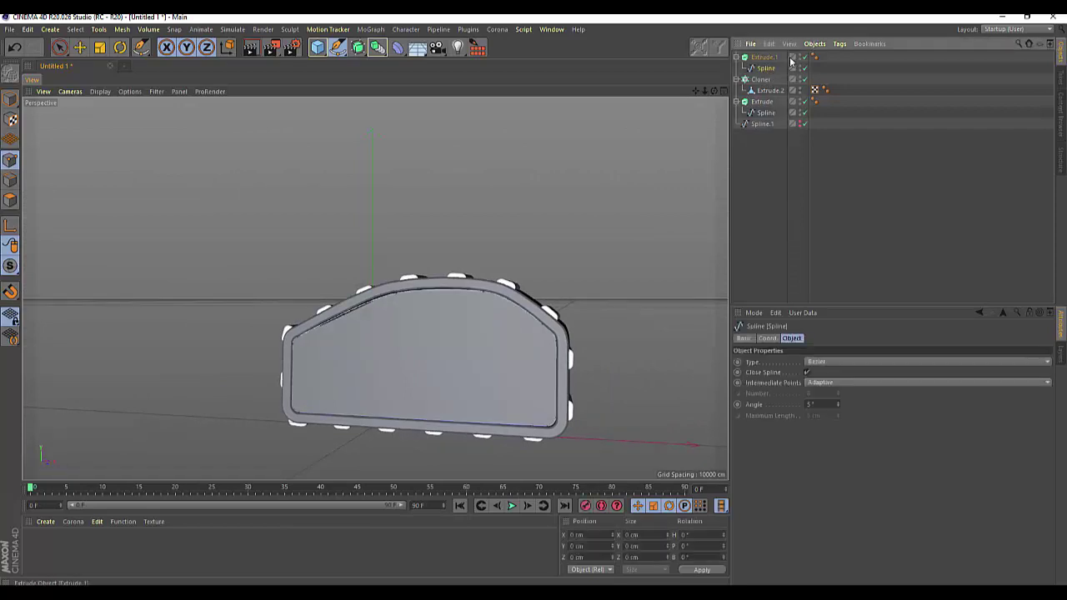
pyautogui.click(805, 57)
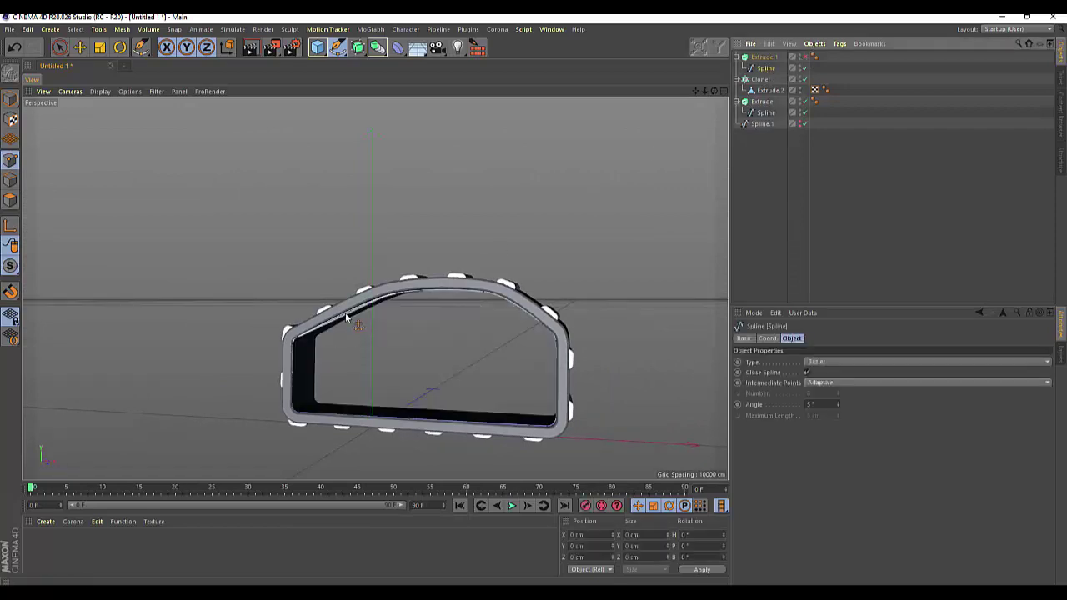
pyautogui.click(345, 313)
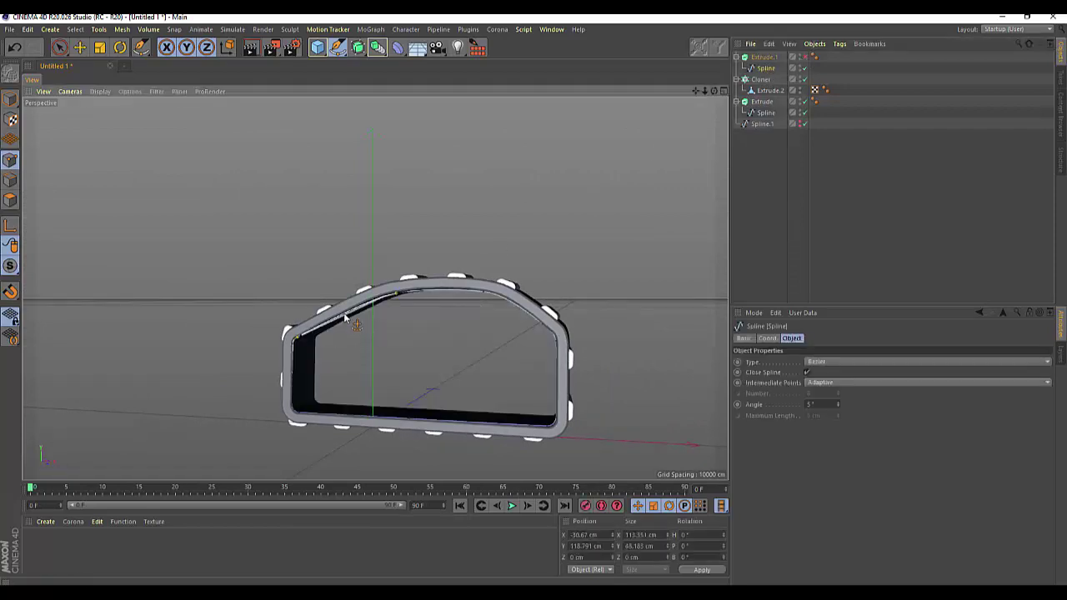
pyautogui.rightClick(344, 315)
pyautogui.click(343, 313)
pyautogui.click(79, 47)
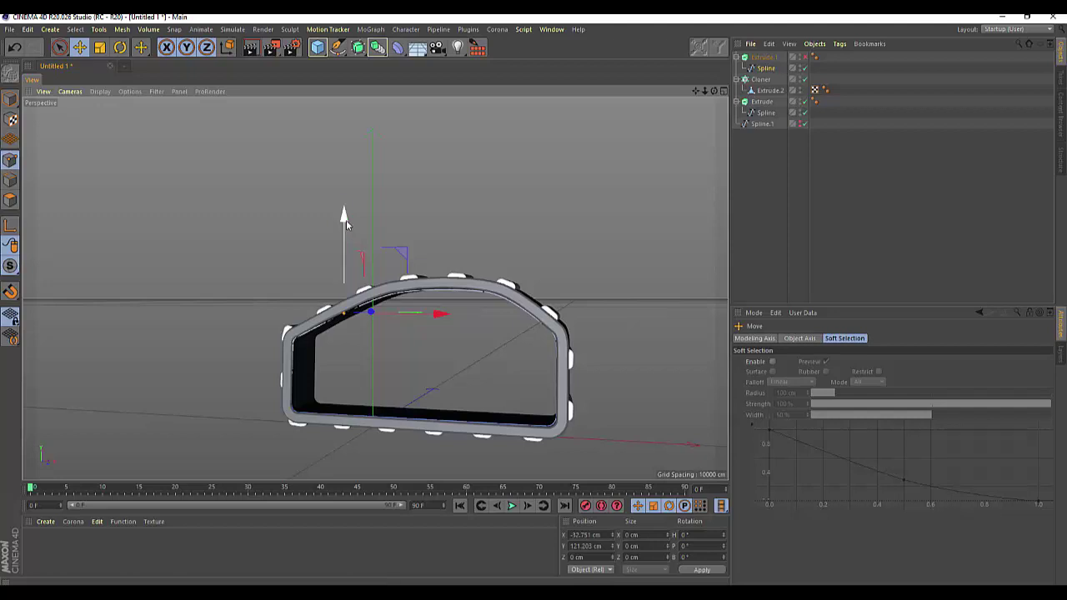
pyautogui.moveTo(345, 218); pyautogui.dragTo(346, 223)
pyautogui.click(640, 252)
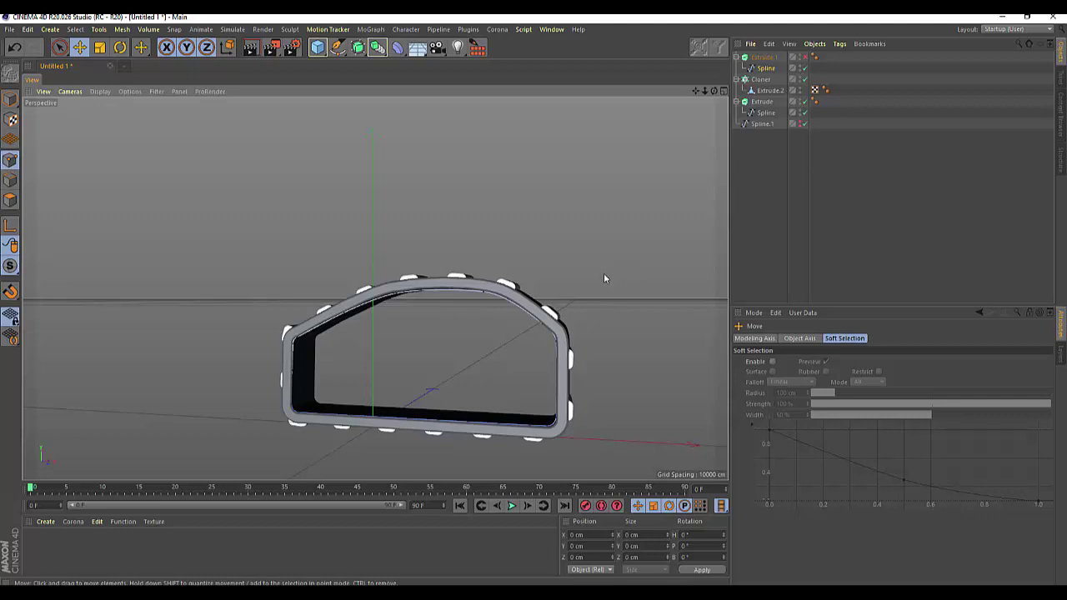
# Shift Extrude.1 along Z, then copy its spline to the top level in Front view
pyautogui.click(805, 56)
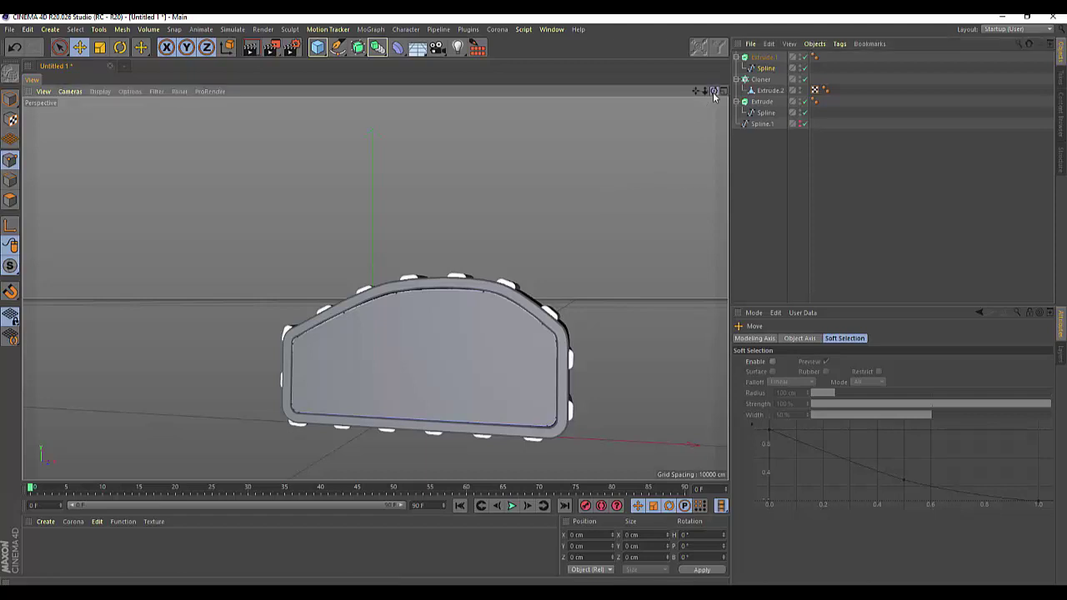
pyautogui.moveTo(705, 91); pyautogui.dragTo(375, 288)
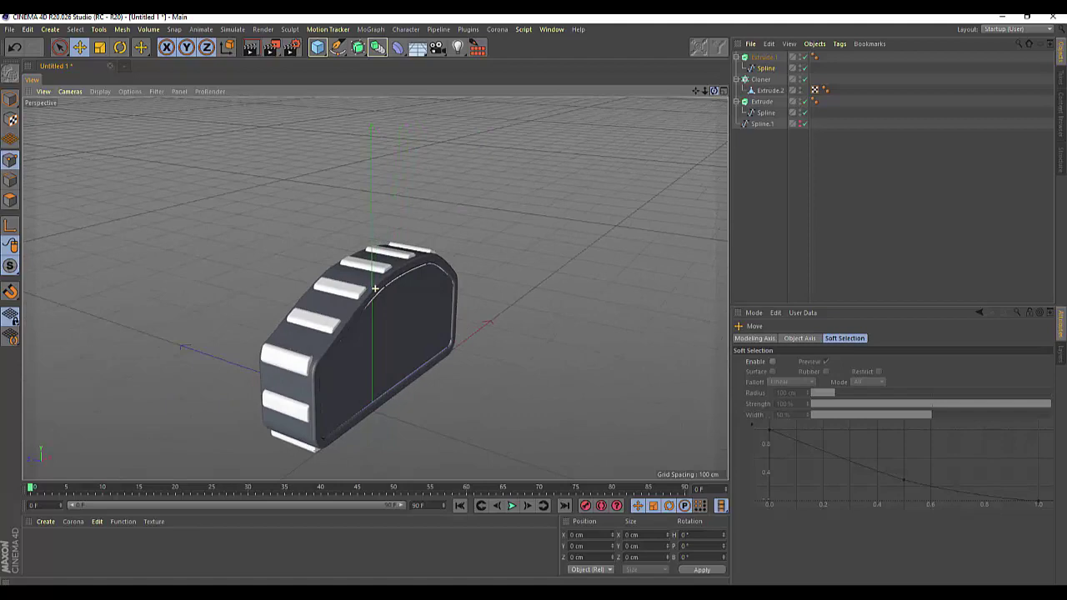
pyautogui.moveTo(375, 288); pyautogui.dragTo(375, 288)
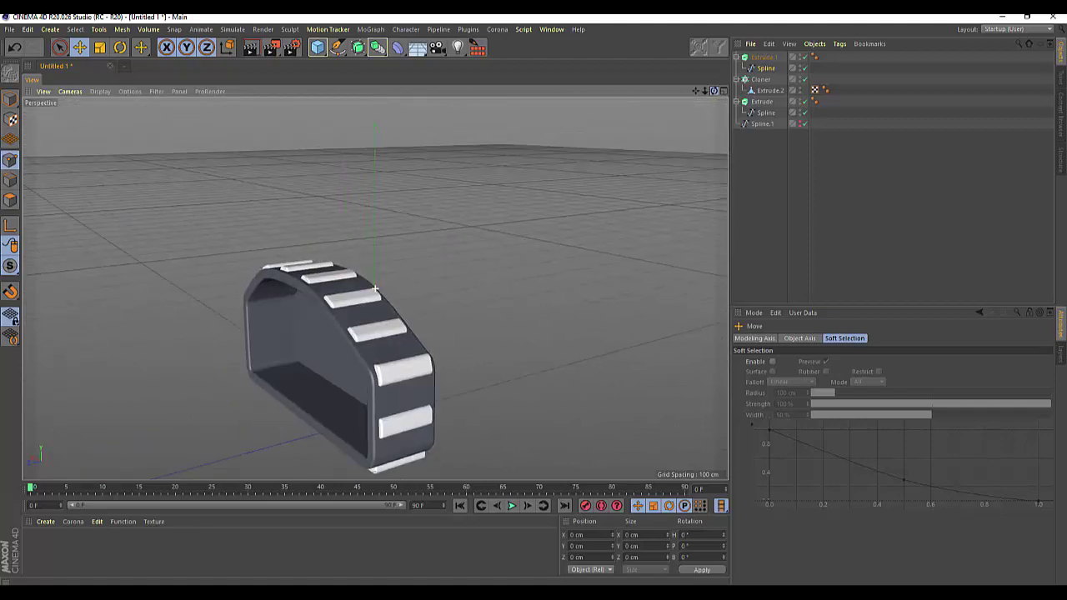
pyautogui.click(763, 56)
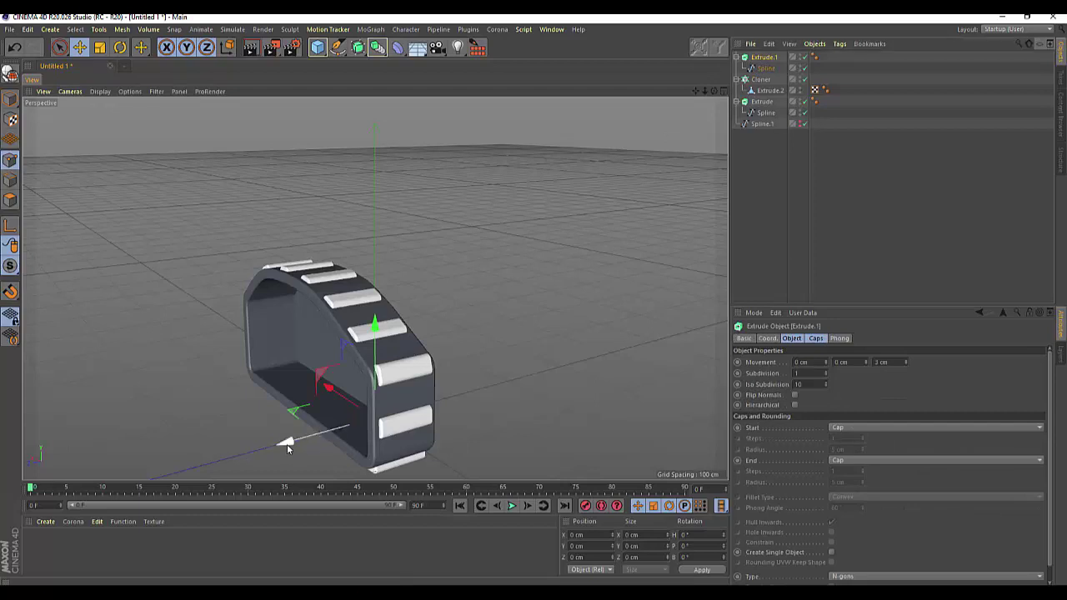
pyautogui.moveTo(287, 444); pyautogui.dragTo(237, 469)
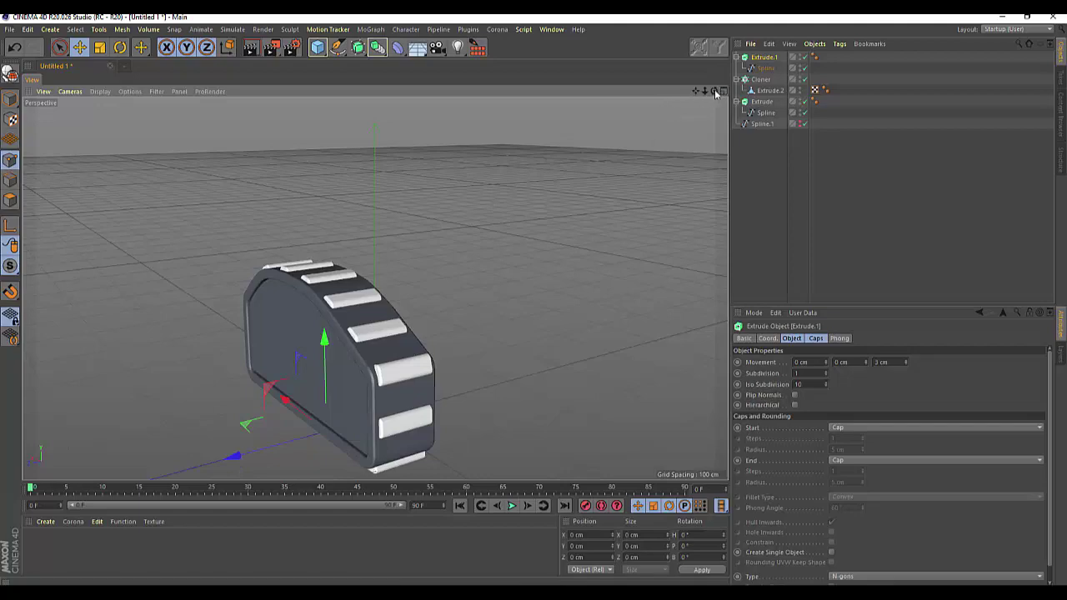
pyautogui.moveTo(714, 92); pyautogui.dragTo(717, 95)
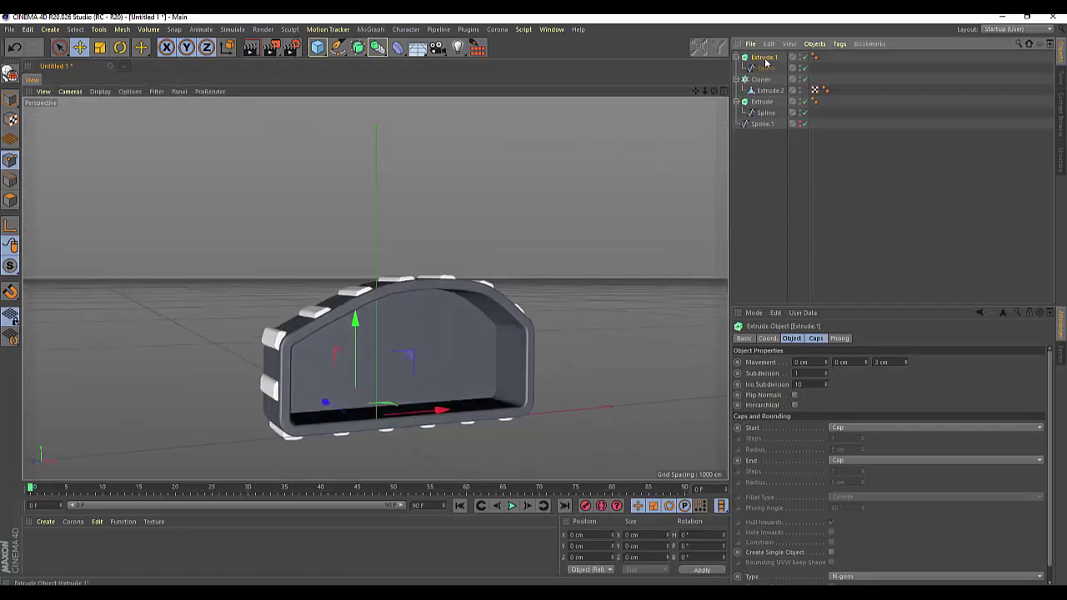
pyautogui.moveTo(765, 62); pyautogui.dragTo(765, 56)
pyautogui.press('F4')
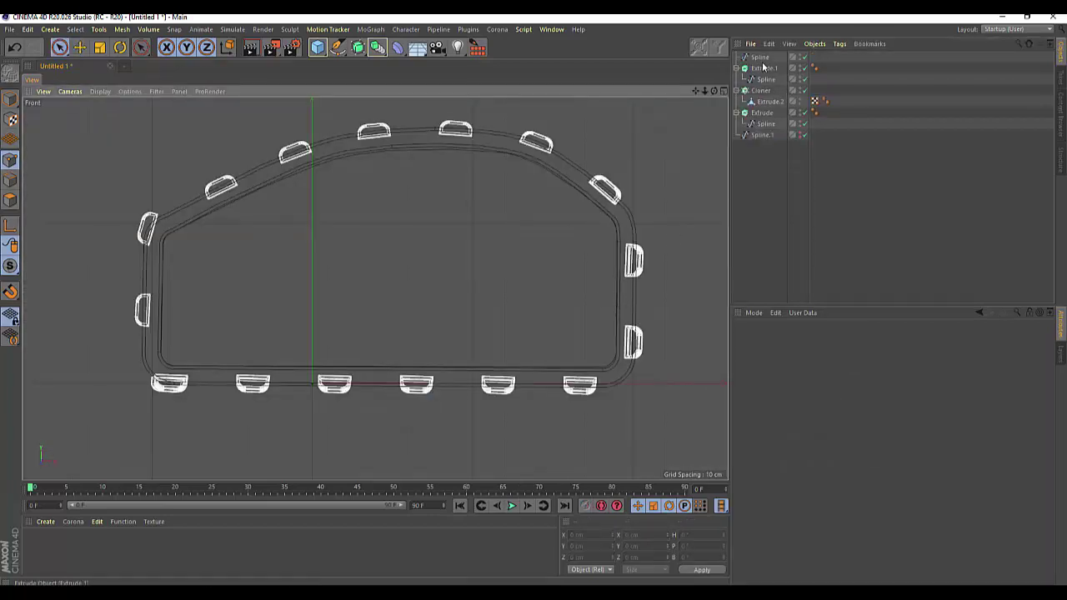
# Knife a horizontal line cut across the lower part of the copied outline spline
pyautogui.click(760, 57)
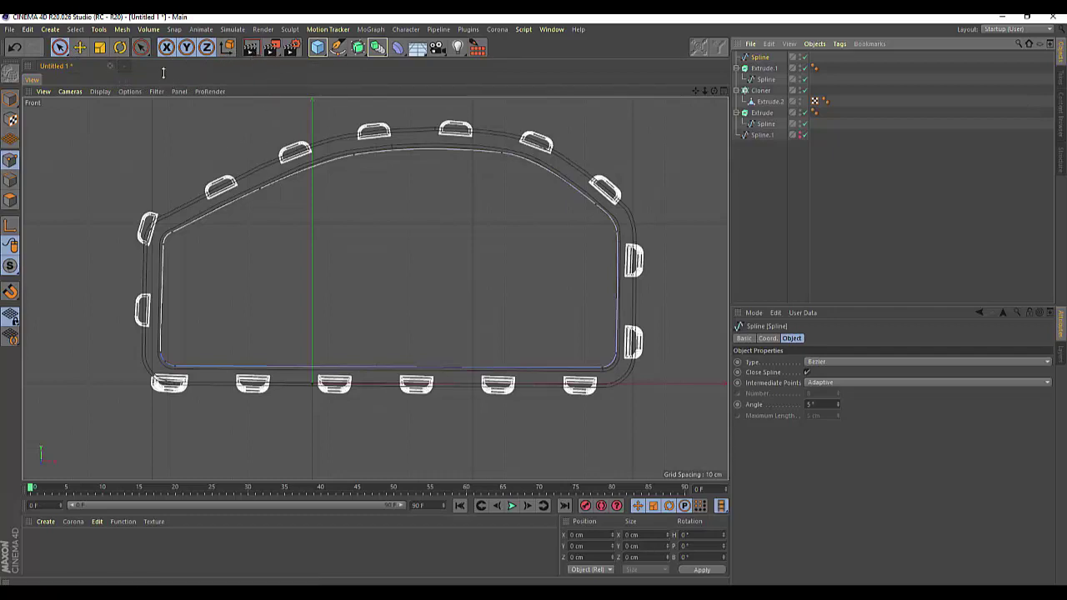
pyautogui.click(140, 46)
pyautogui.click(183, 80)
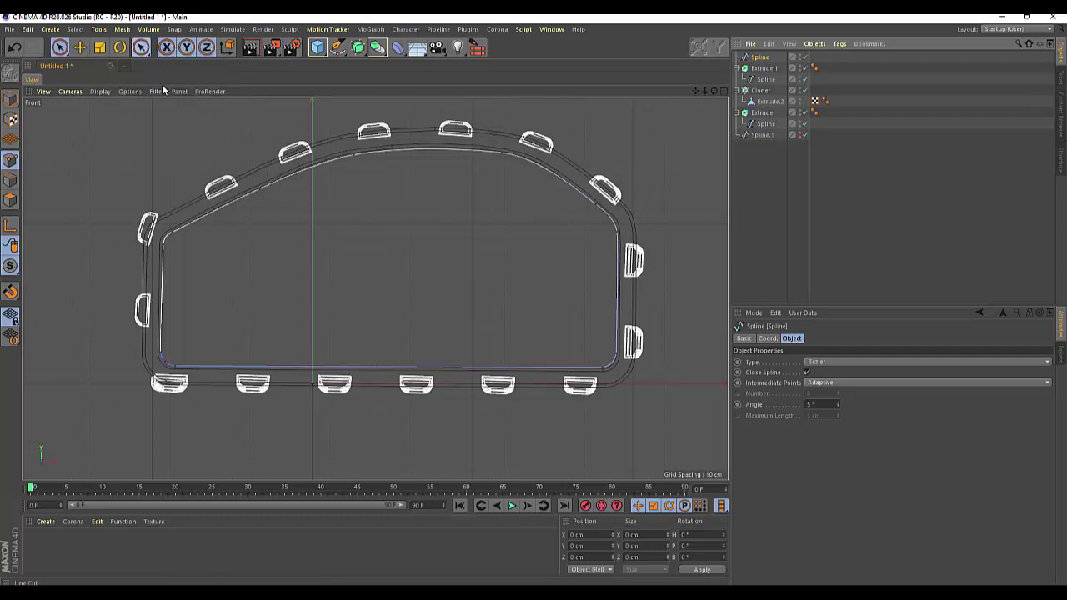
pyautogui.click(154, 311)
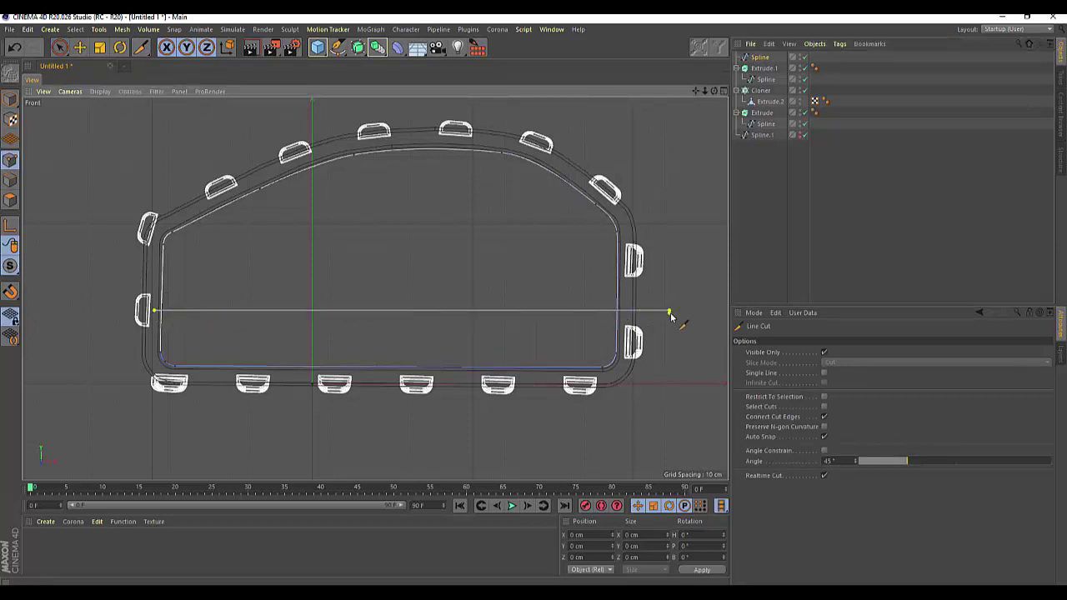
pyautogui.press('Escape')
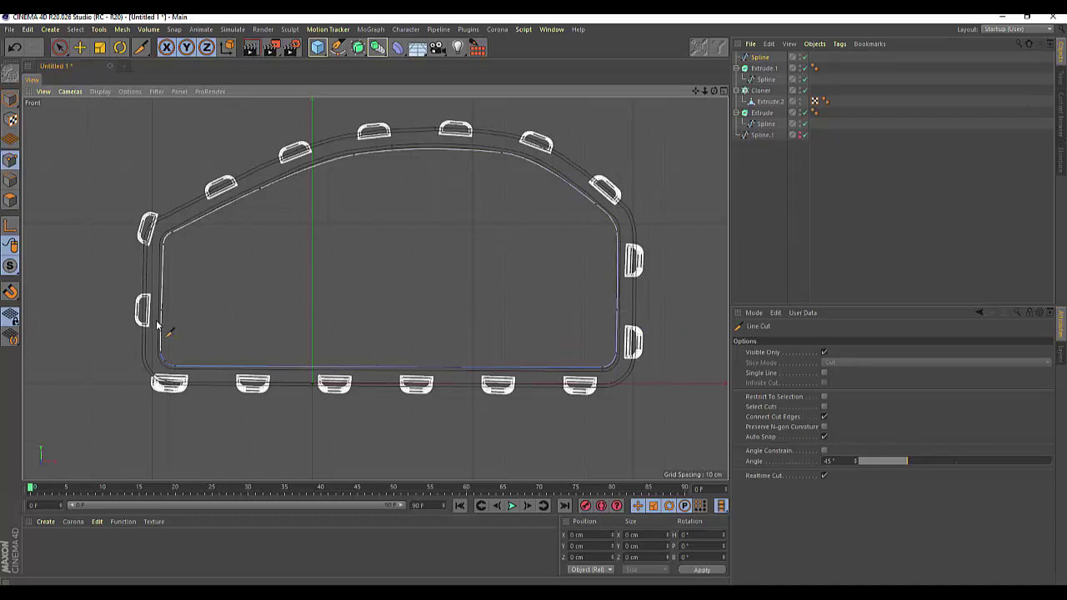
pyautogui.click(156, 321)
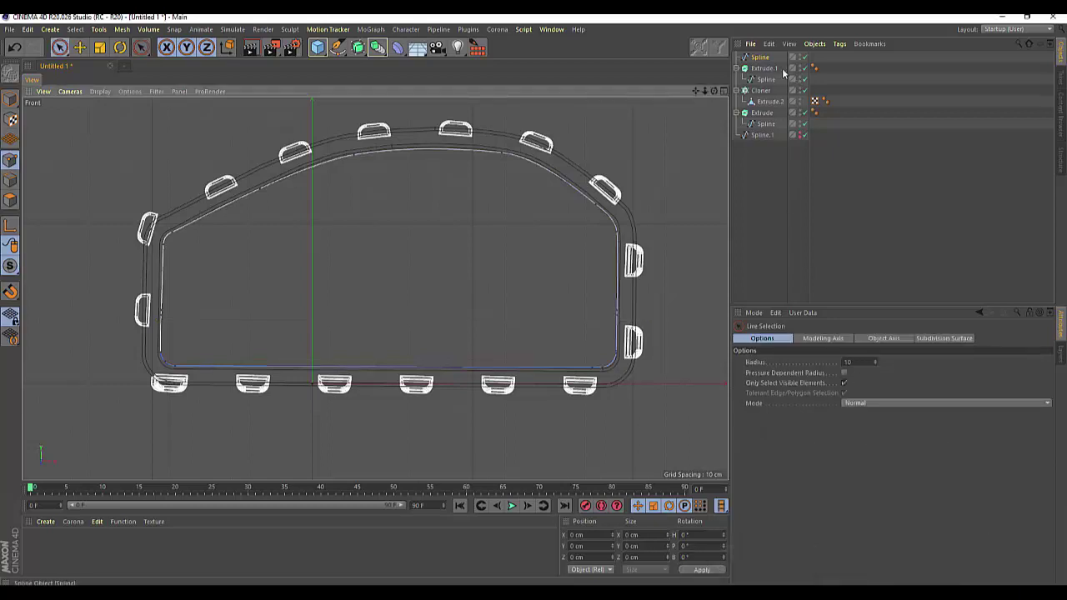
pyautogui.click(760, 59)
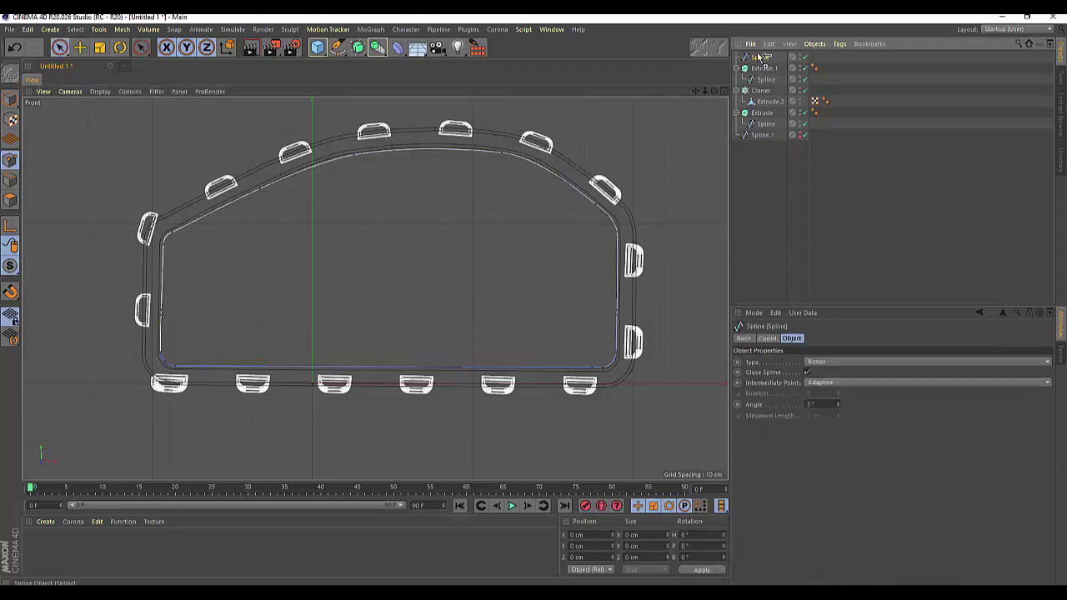
# Duplicate the outline as Spline.2 and delete Spline's points below the cut
pyautogui.hotkey('ctrl', 'c')
pyautogui.hotkey('ctrl', 'v')
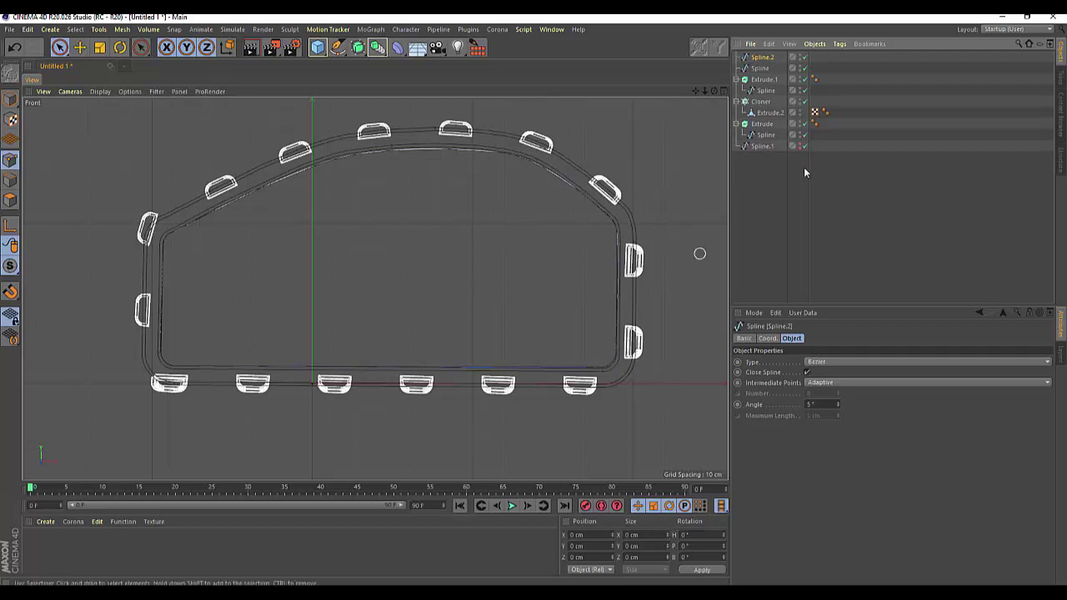
pyautogui.click(763, 68)
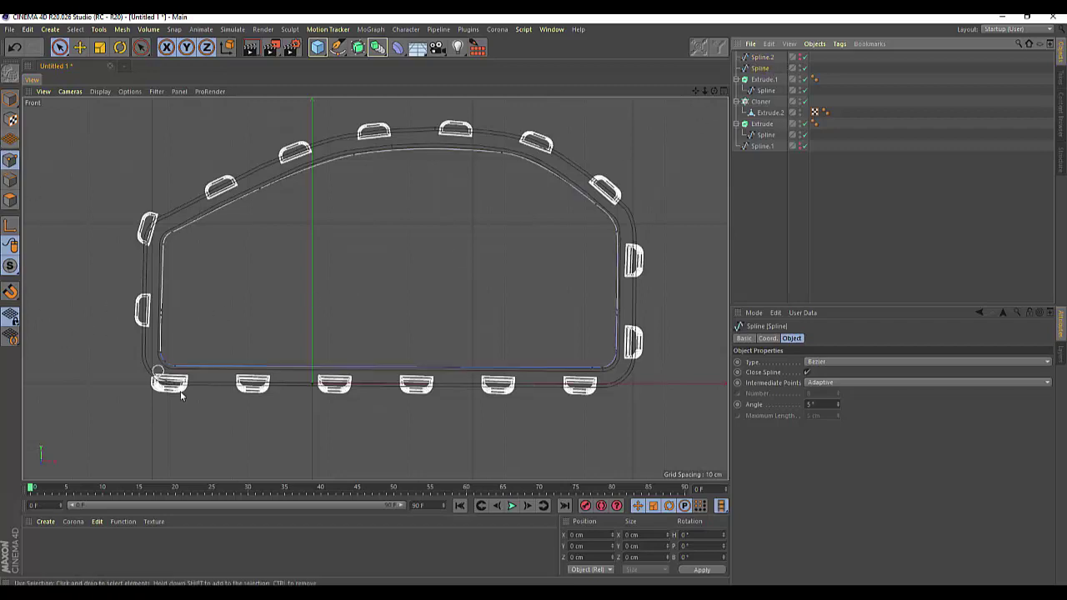
pyautogui.click(161, 320)
pyautogui.moveTo(161, 321)
pyautogui.mouseDown()
pyautogui.moveTo(555, 367)
pyautogui.moveTo(611, 342)
pyautogui.moveTo(528, 370)
pyautogui.mouseUp()
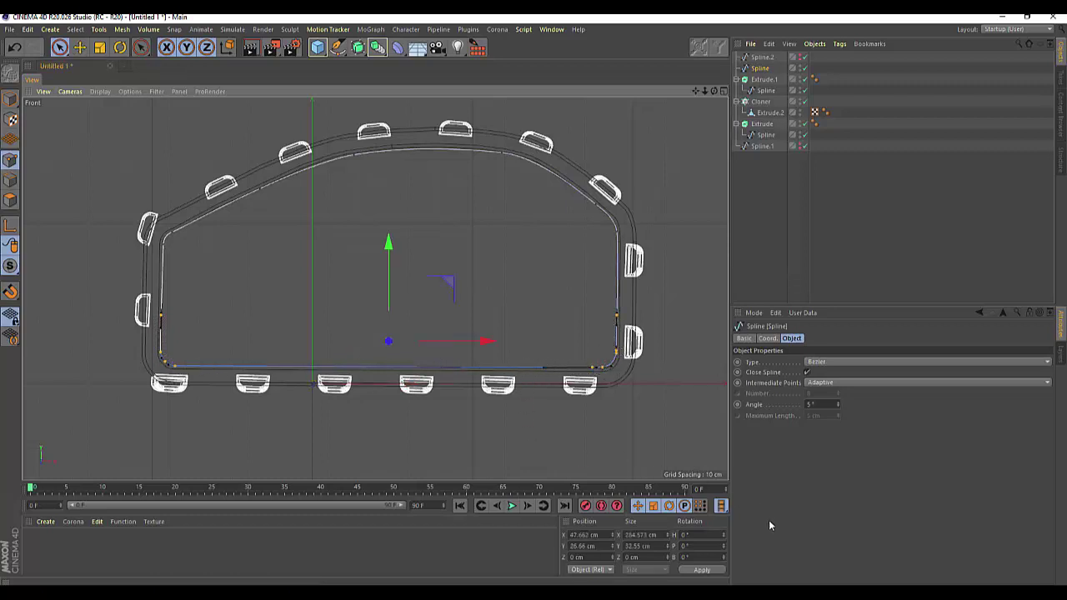
pyautogui.press('Delete')
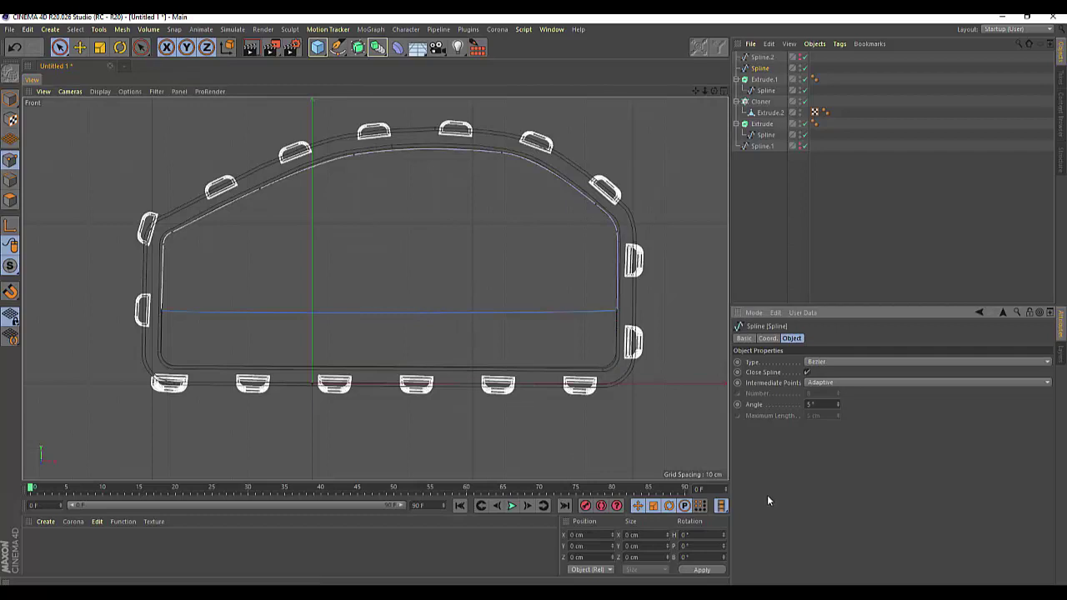
# Give the cut edge's end points Hard Interpolation and hide the trimmed Spline
pyautogui.click(162, 311)
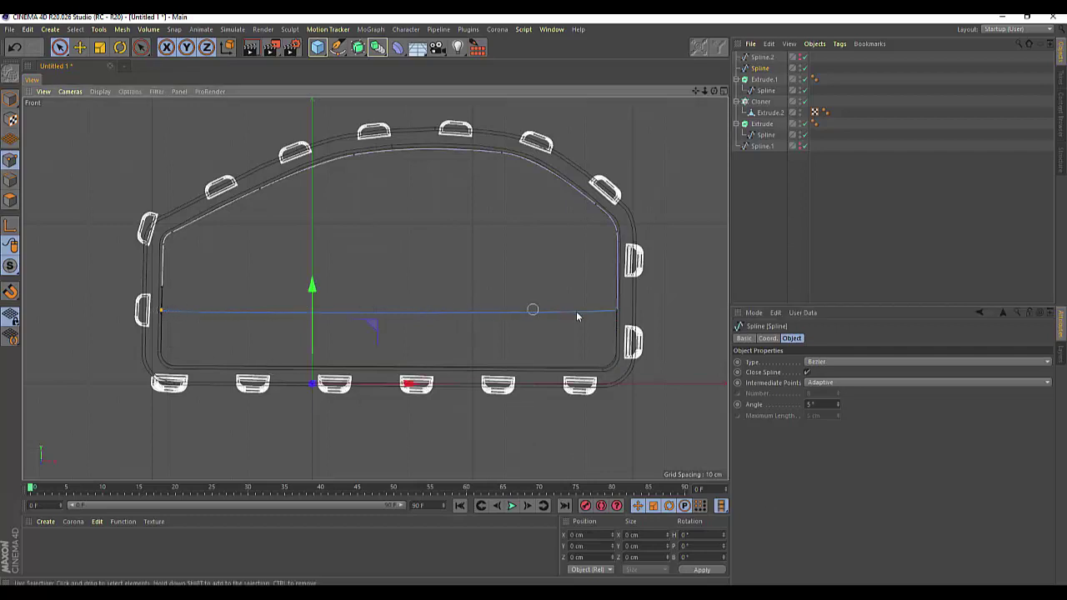
pyautogui.keyDown('shift'); pyautogui.moveTo(577, 316); pyautogui.dragTo(641, 309); pyautogui.keyUp('shift')
pyautogui.rightClick(664, 289)
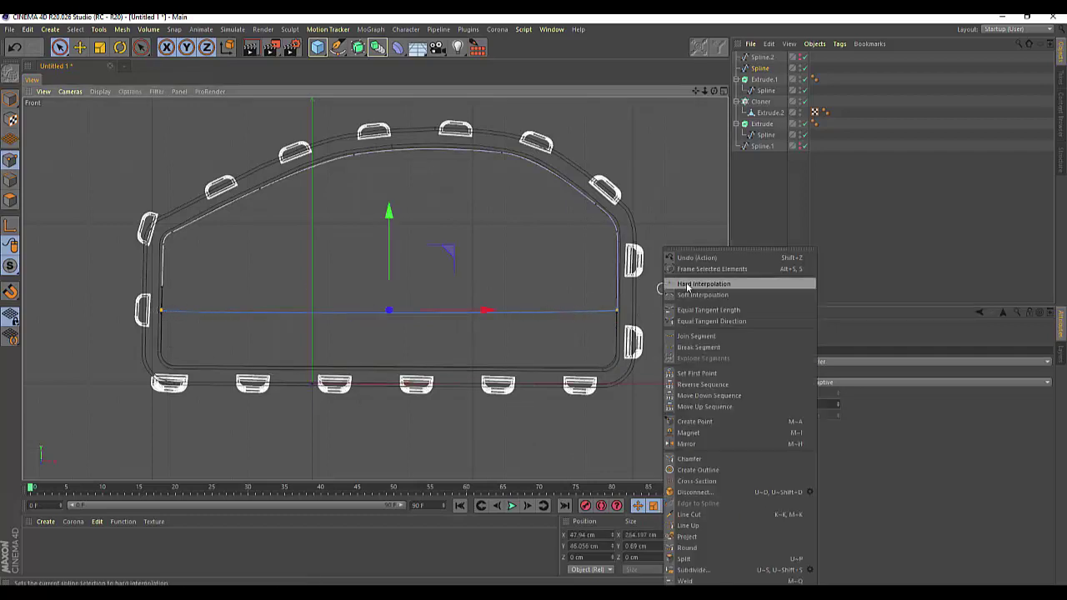
pyautogui.click(687, 287)
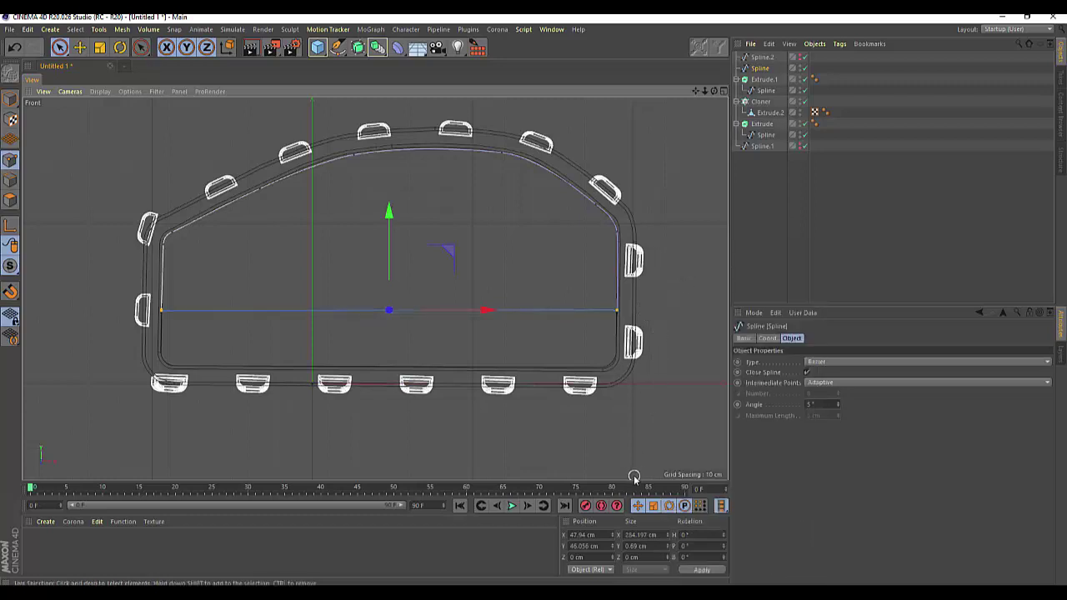
pyautogui.click(801, 60)
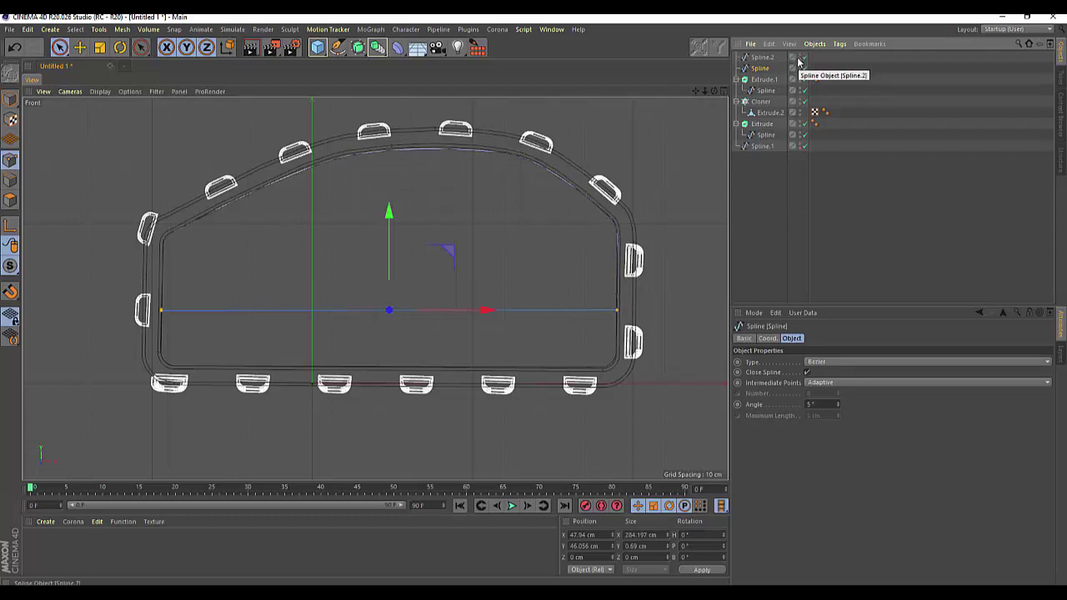
pyautogui.click(759, 58)
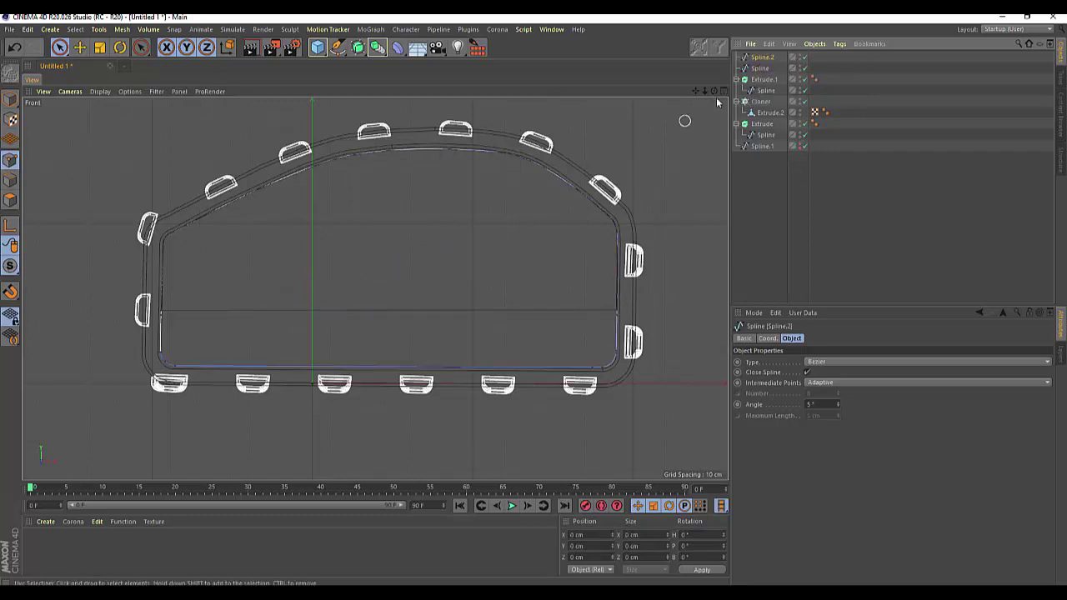
pyautogui.click(801, 67)
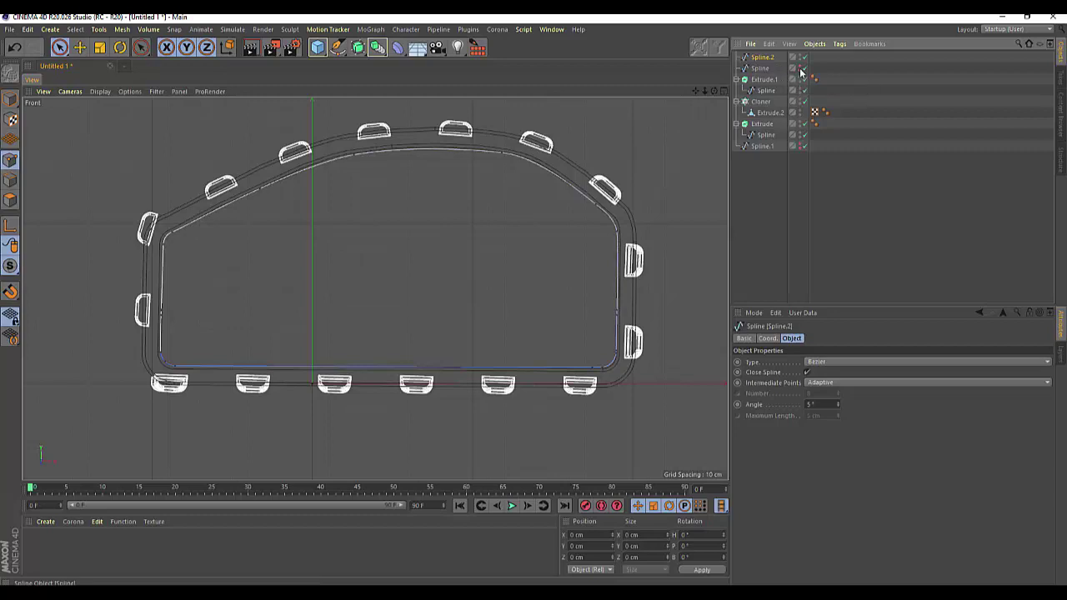
# Flatten Spline.2's top edge and set both endpoints to Hard Interpolation
pyautogui.click(164, 305)
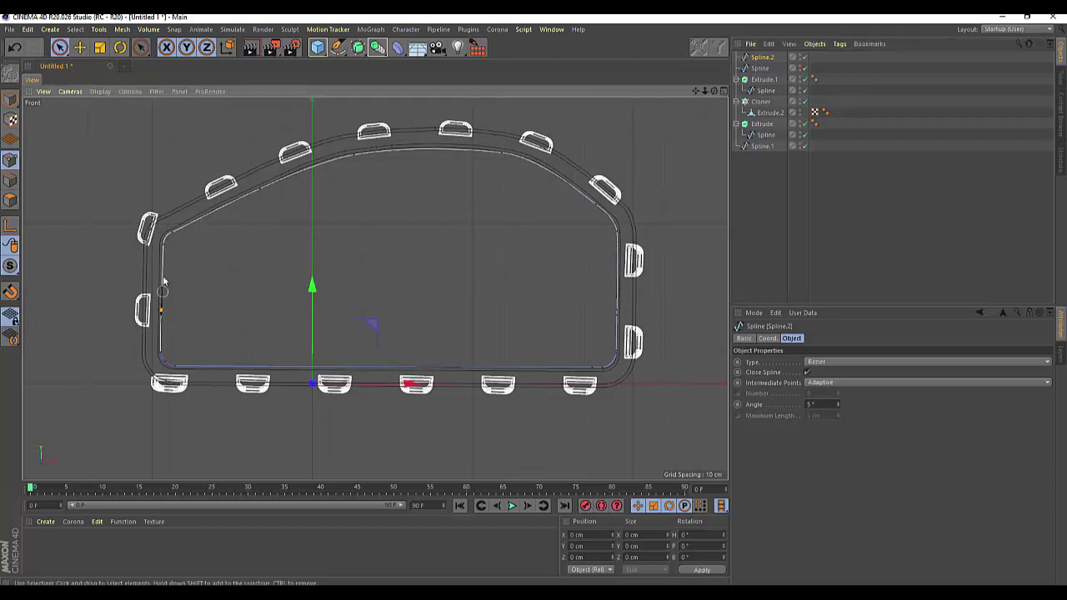
pyautogui.moveTo(180, 223)
pyautogui.mouseDown()
pyautogui.moveTo(275, 183)
pyautogui.moveTo(376, 162)
pyautogui.moveTo(500, 158)
pyautogui.moveTo(587, 197)
pyautogui.moveTo(623, 250)
pyautogui.moveTo(621, 313)
pyautogui.moveTo(571, 284)
pyautogui.mouseUp()
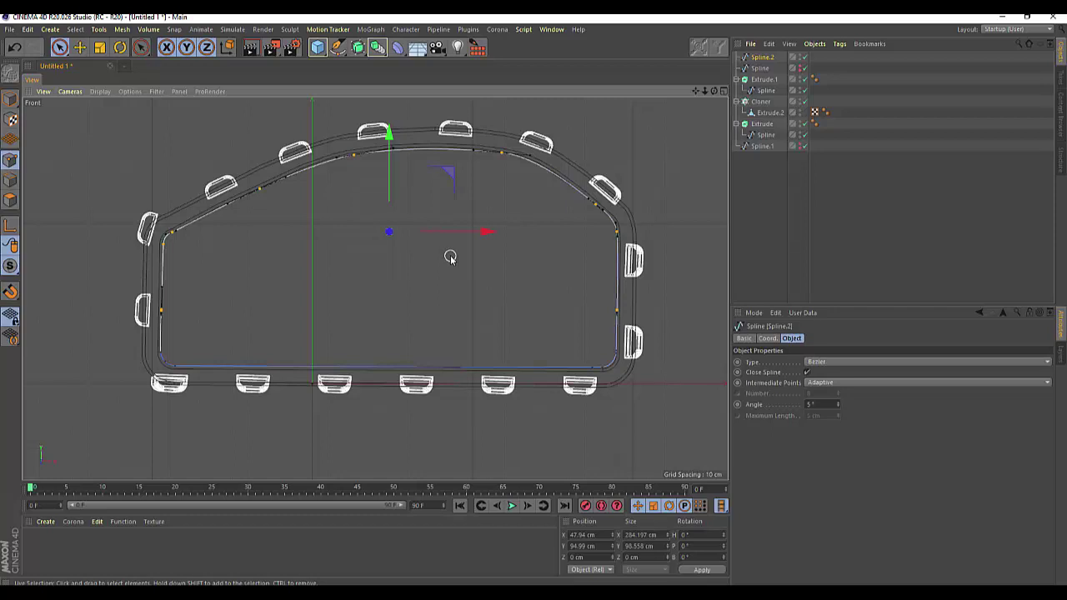
pyautogui.click(450, 257)
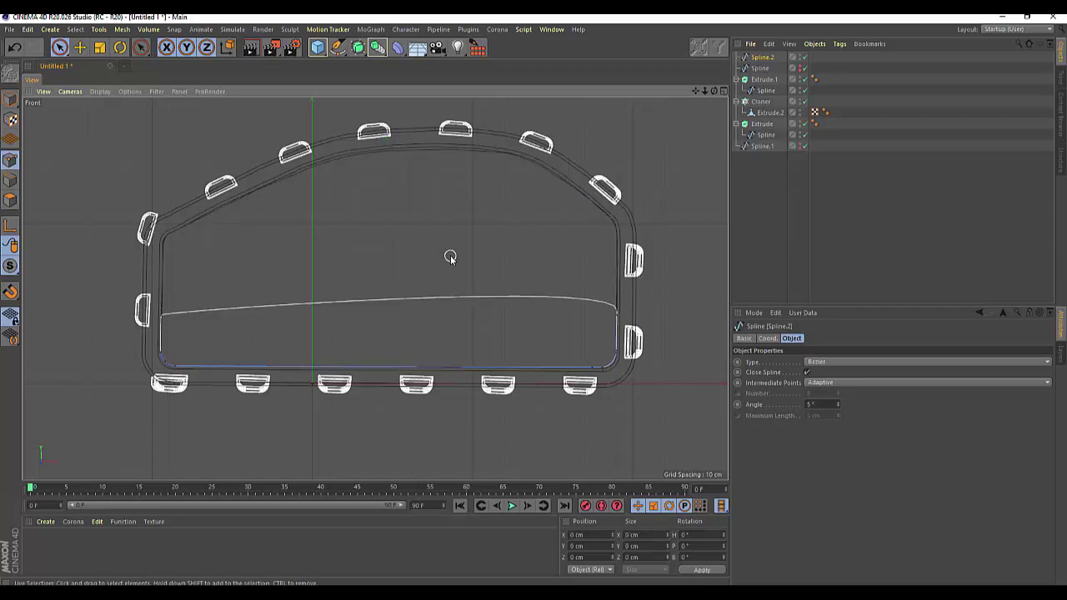
pyautogui.click(617, 310)
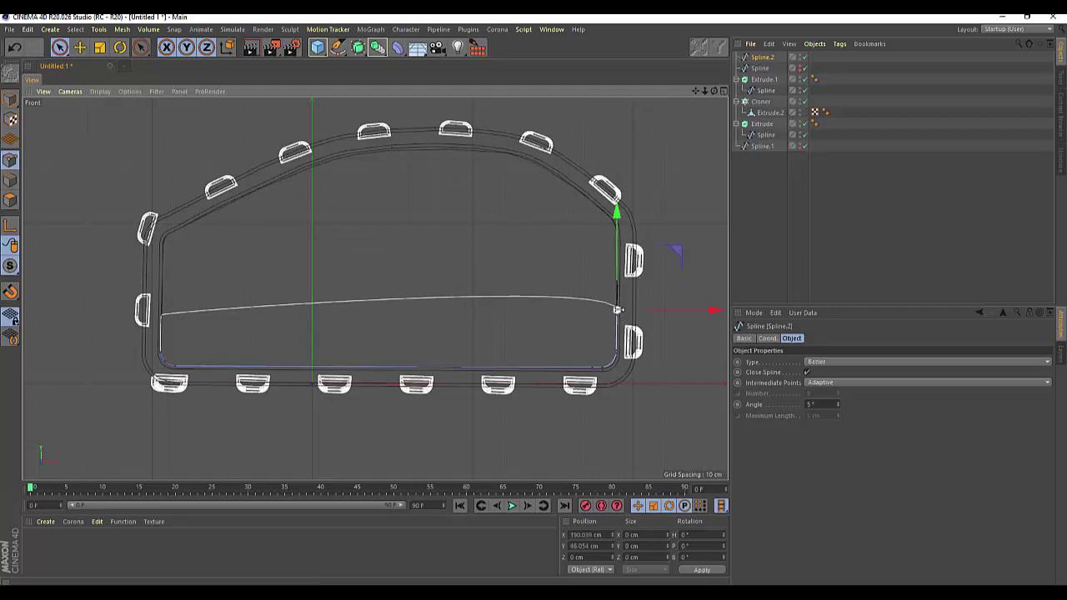
pyautogui.hotkey('ctrl', 'z')
pyautogui.hotkey('ctrl', 'z')
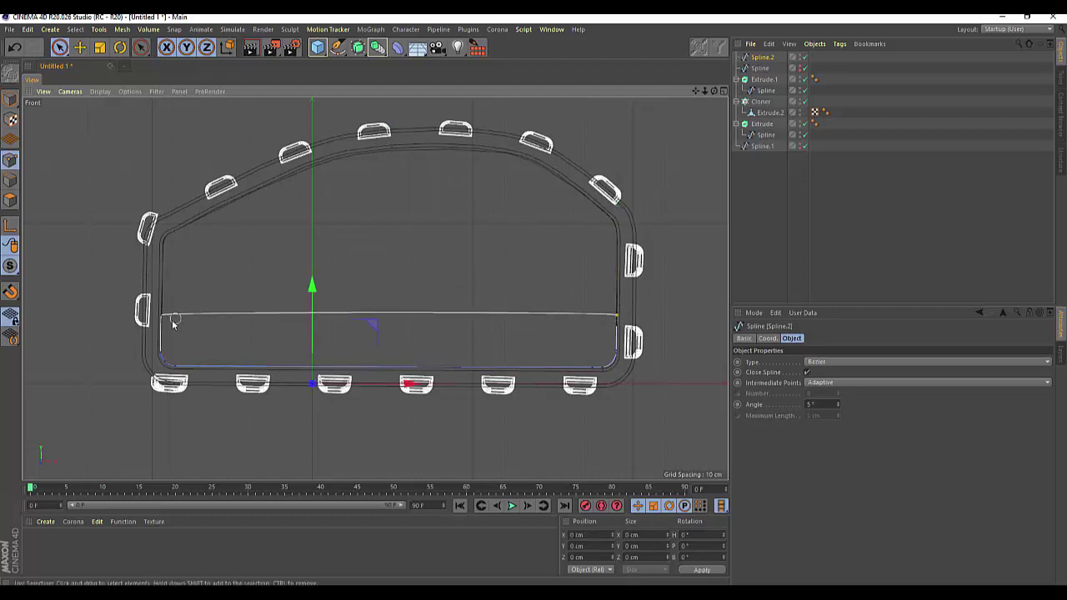
pyautogui.keyDown('shift'); pyautogui.click(160, 315); pyautogui.keyUp('shift')
pyautogui.rightClick(486, 254)
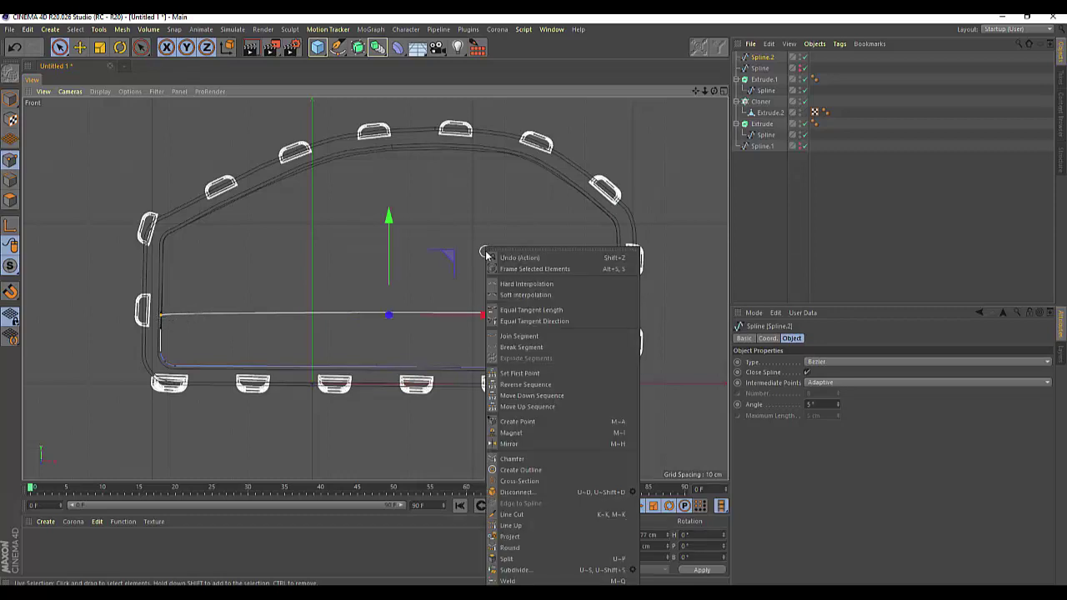
pyautogui.click(511, 285)
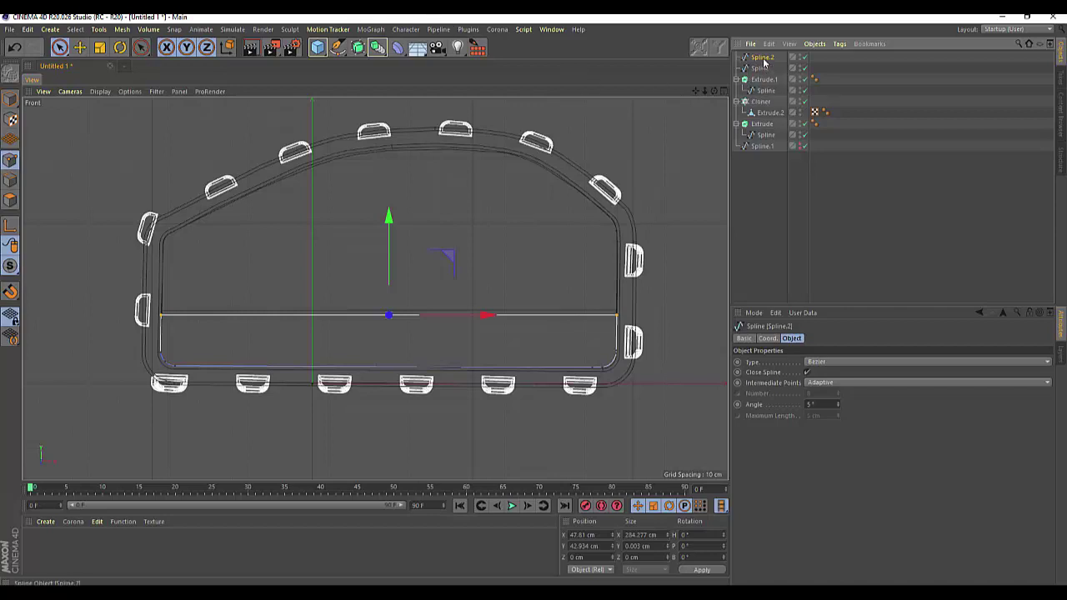
pyautogui.moveTo(357, 46); pyautogui.dragTo(495, 71)
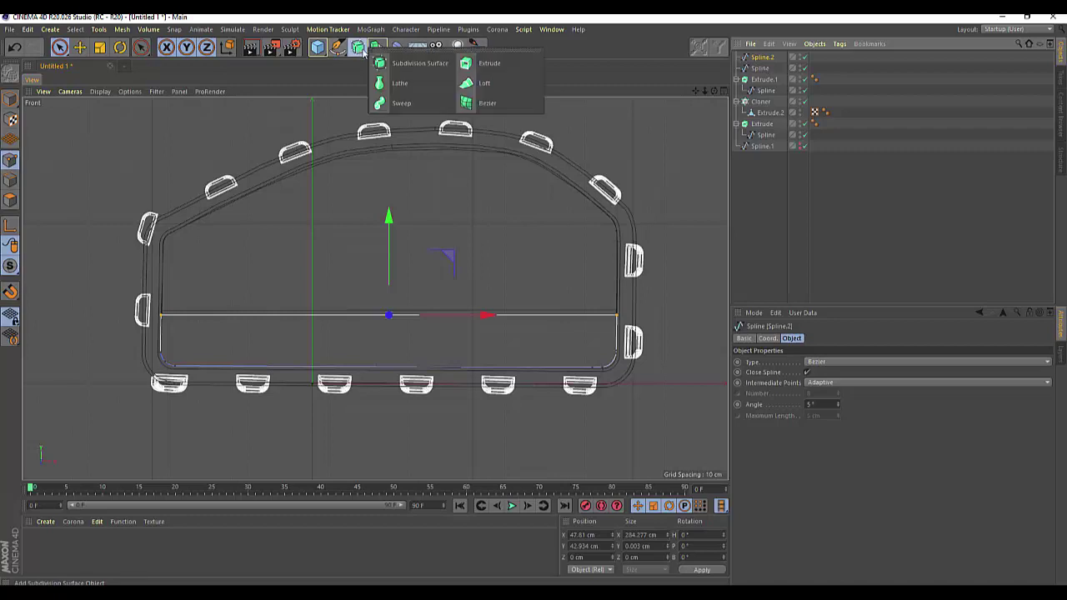
# Extrude Spline.2 inside a new Extrude.2 with a movement depth of 4
pyautogui.click(477, 68)
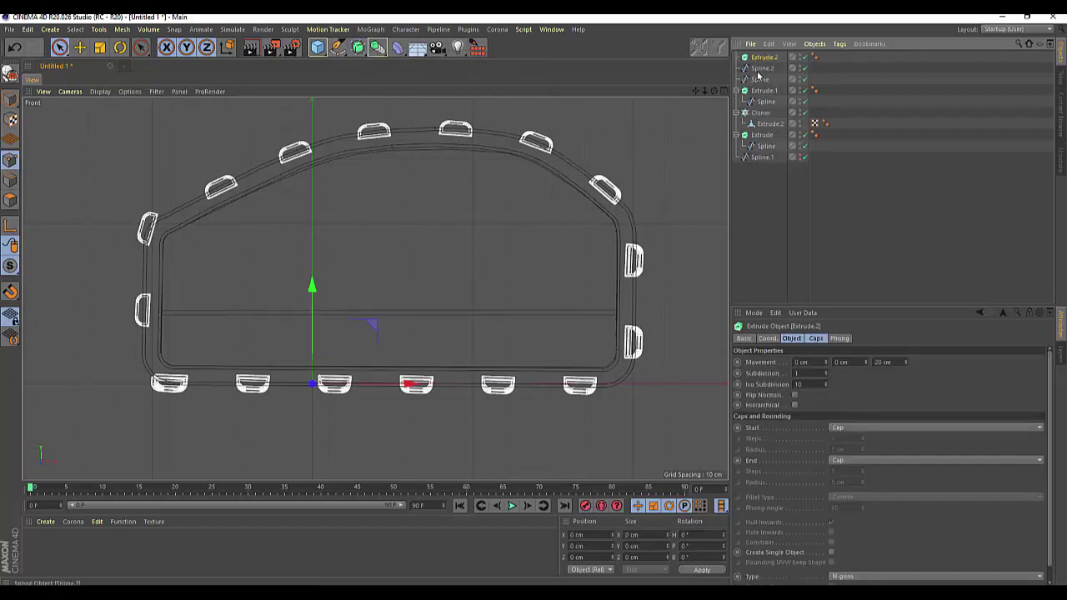
pyautogui.moveTo(761, 72); pyautogui.dragTo(761, 61)
pyautogui.doubleClick(880, 362)
pyautogui.write('4')
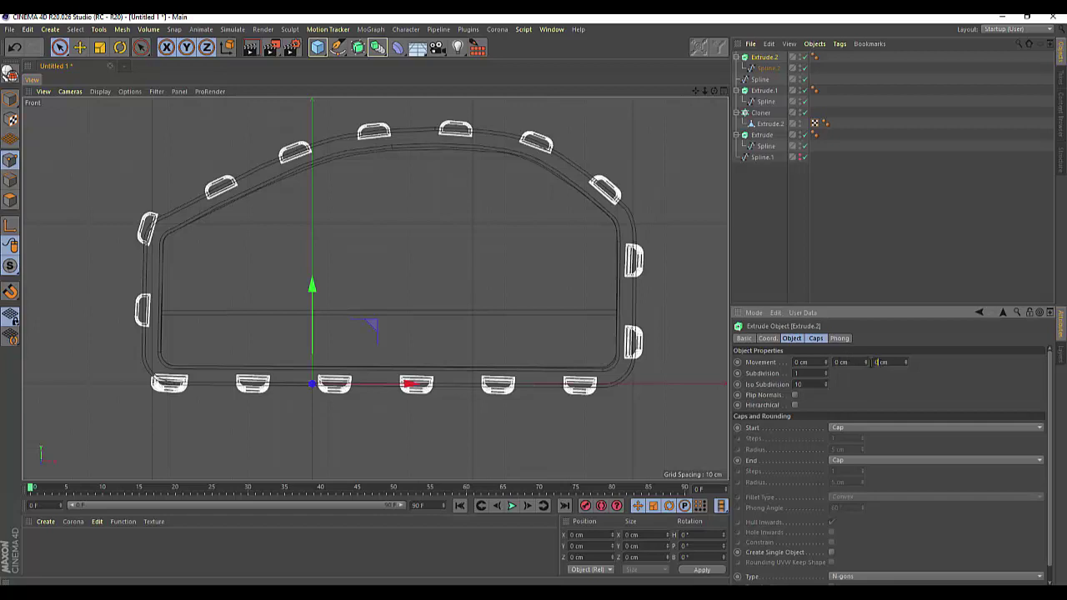
pyautogui.press('Return')
pyautogui.click(819, 338)
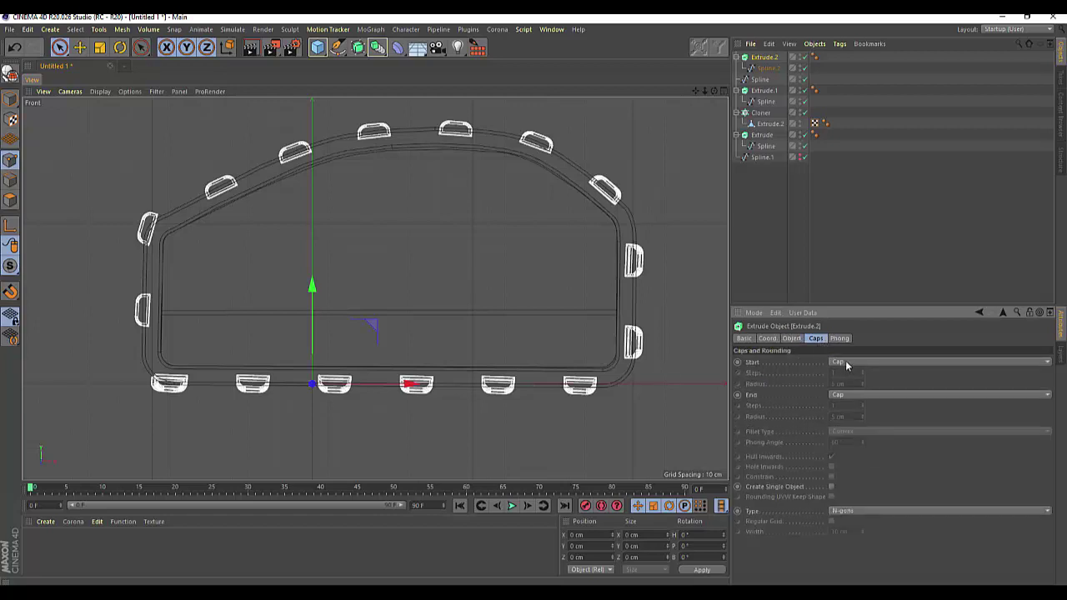
pyautogui.click(846, 363)
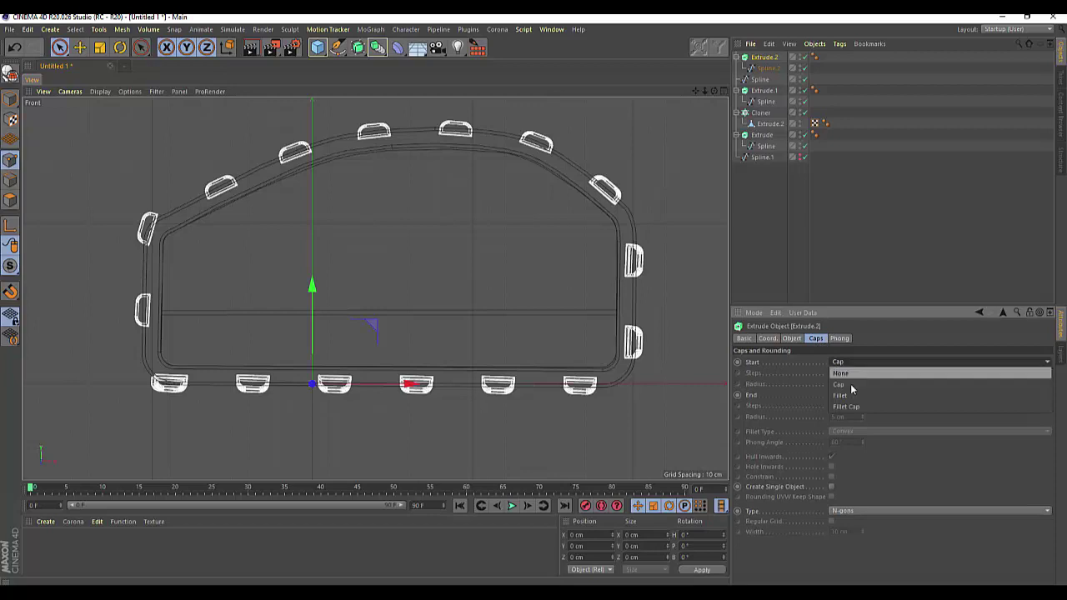
pyautogui.click(723, 100)
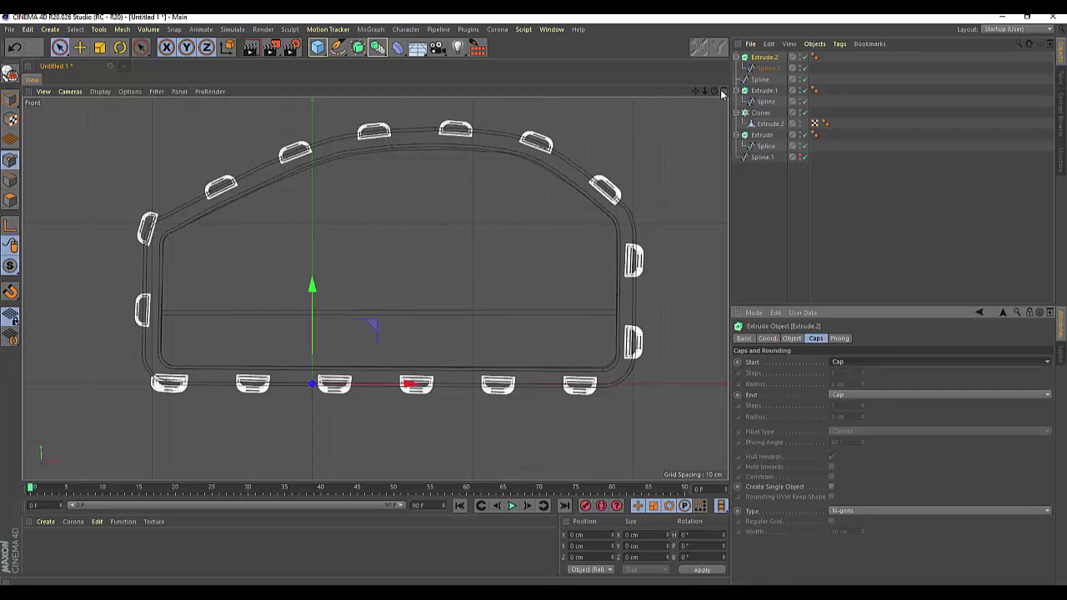
pyautogui.click(722, 92)
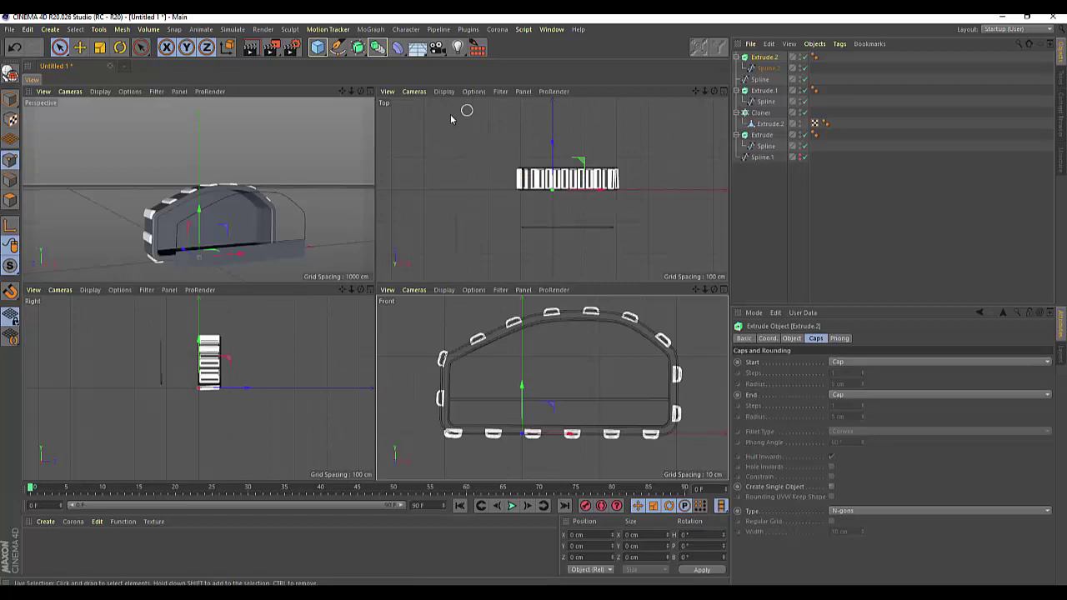
pyautogui.click(372, 91)
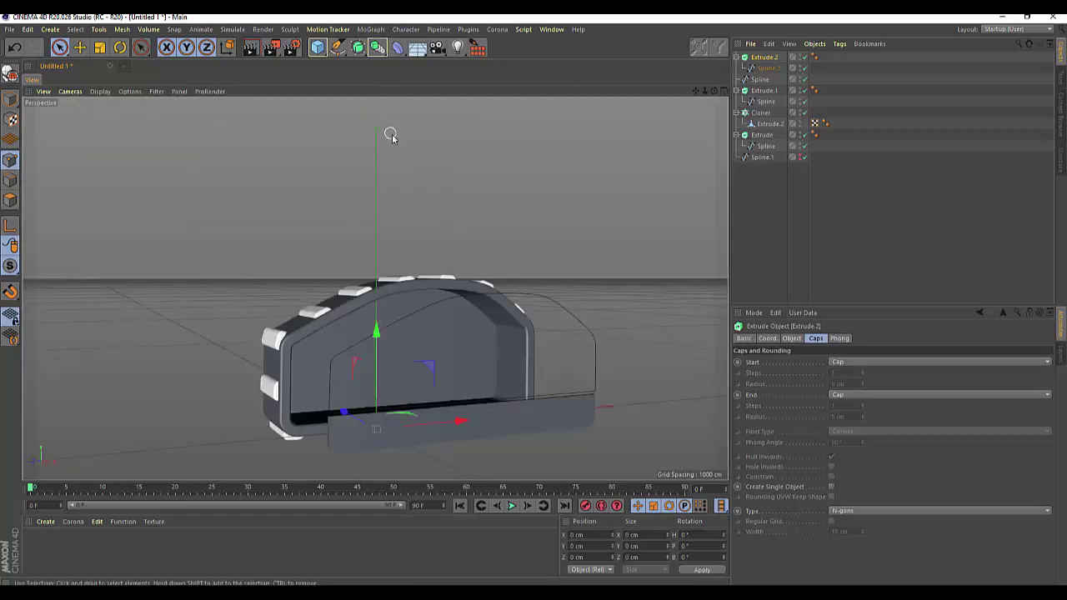
pyautogui.moveTo(713, 91); pyautogui.dragTo(627, 212)
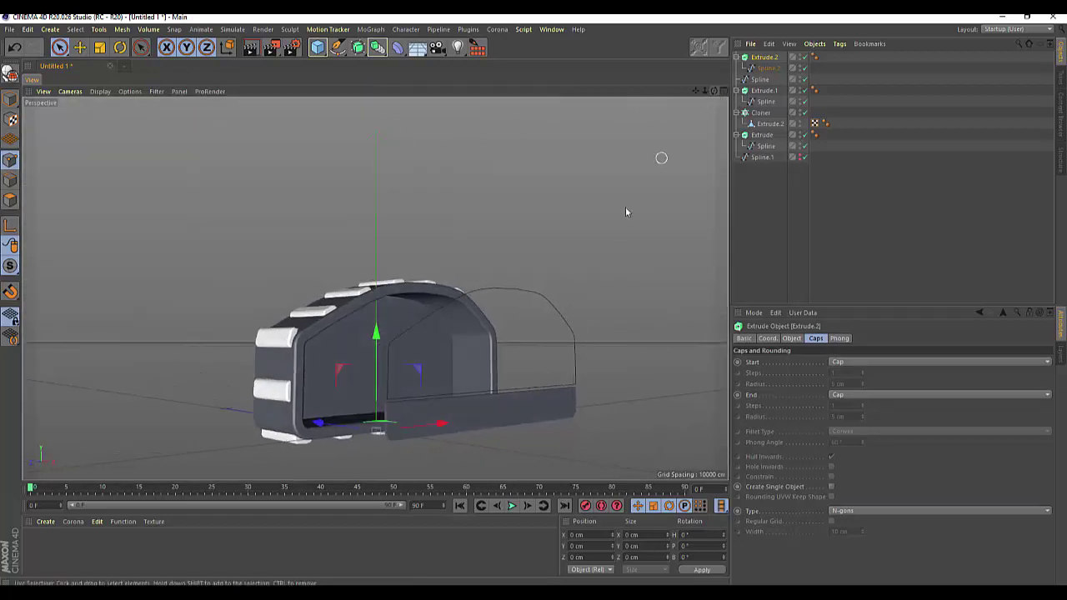
pyautogui.scroll(3, 438, 410)
pyautogui.scroll(2, 438, 410)
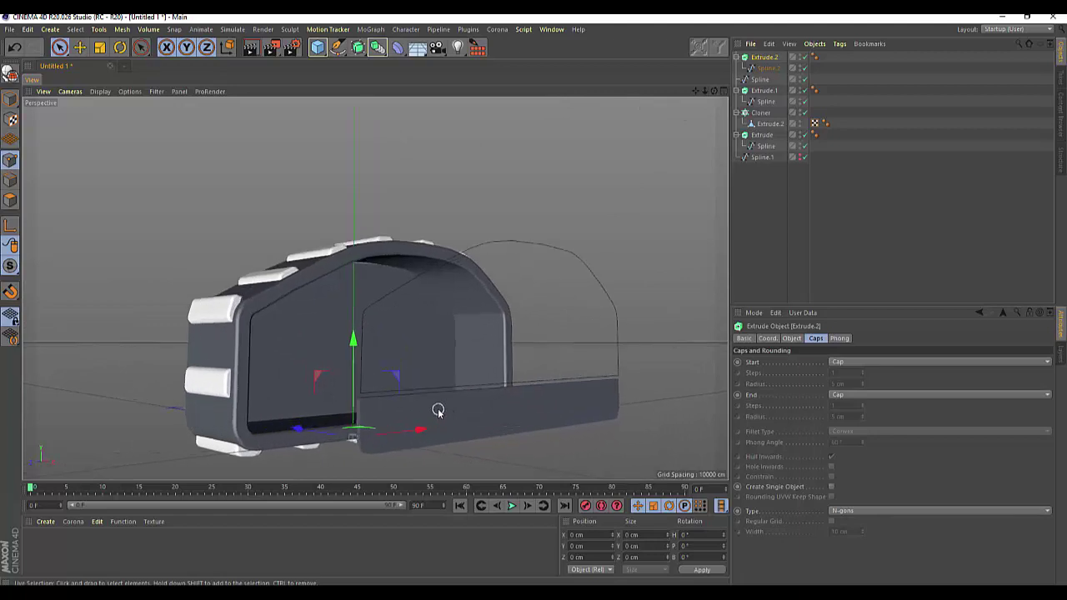
# Set Extrude.2's start cap to Fillet Cap with 1 step
pyautogui.click(842, 364)
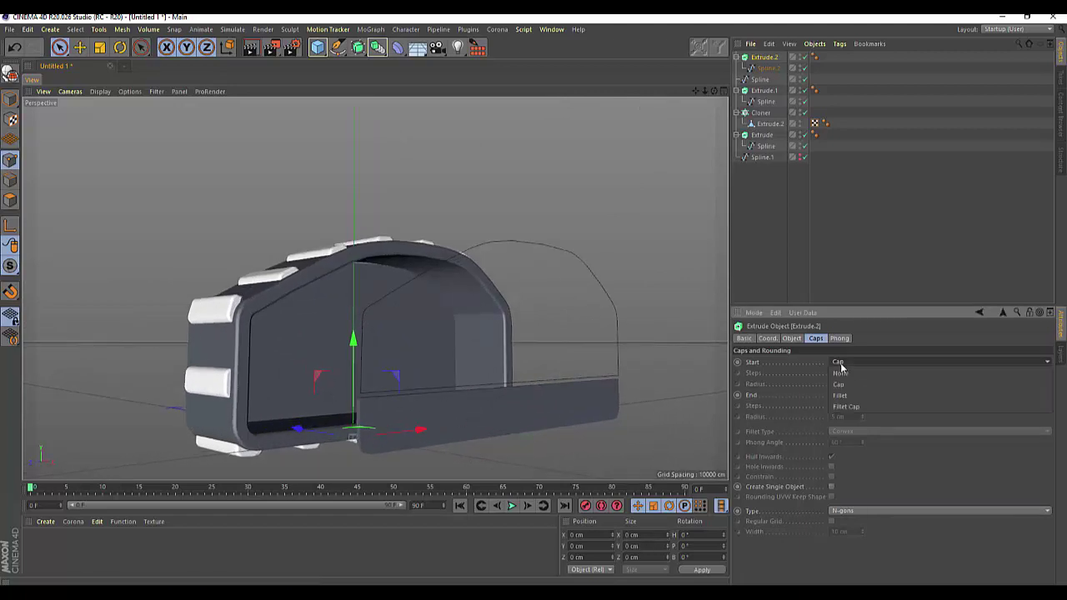
pyautogui.click(846, 407)
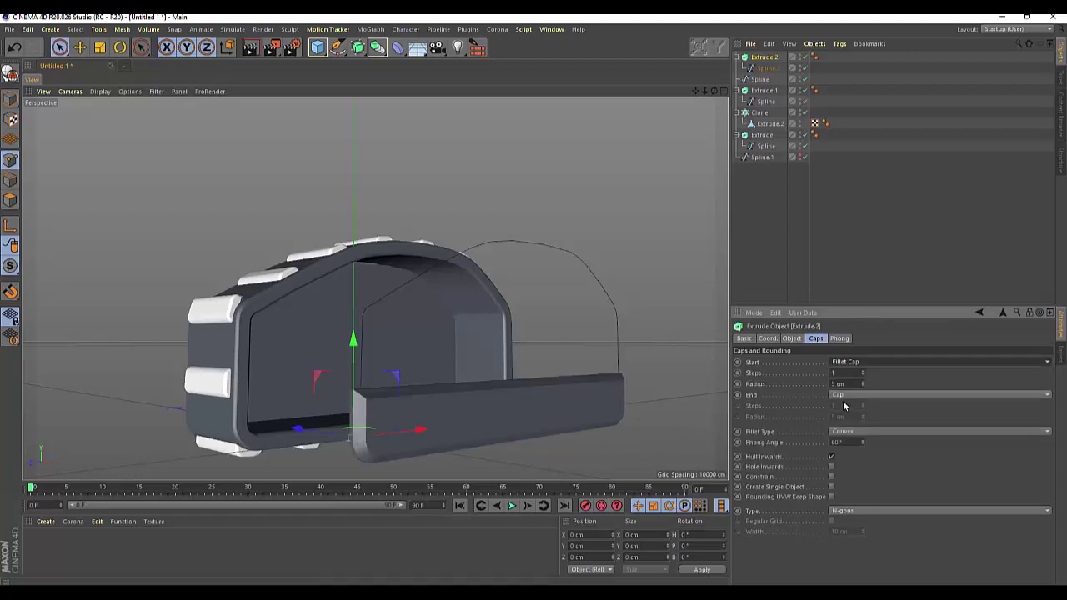
pyautogui.click(833, 373)
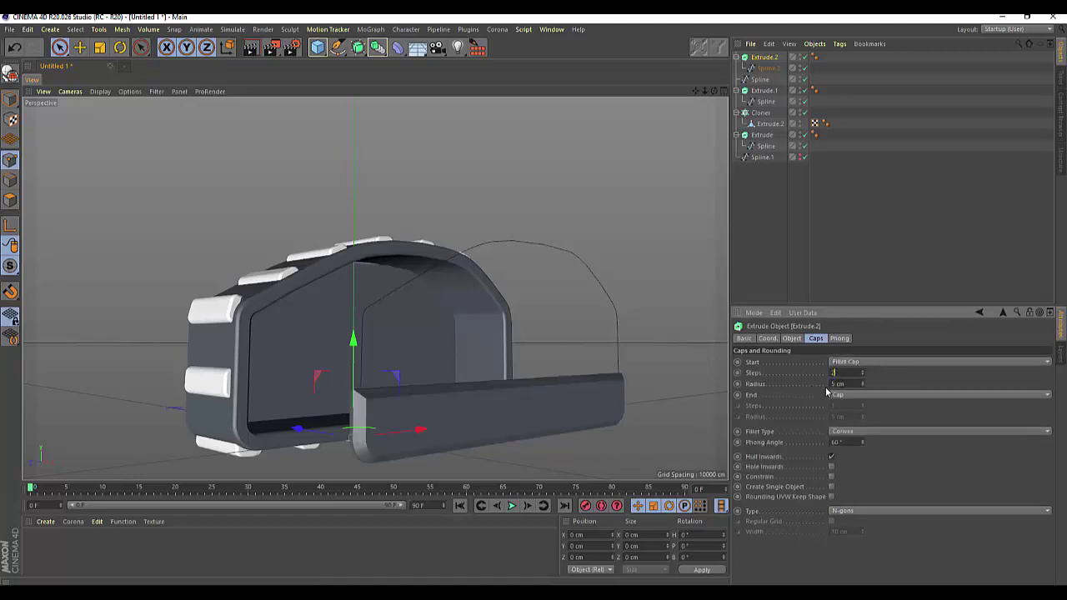
pyautogui.write('2')
pyautogui.press('Tab')
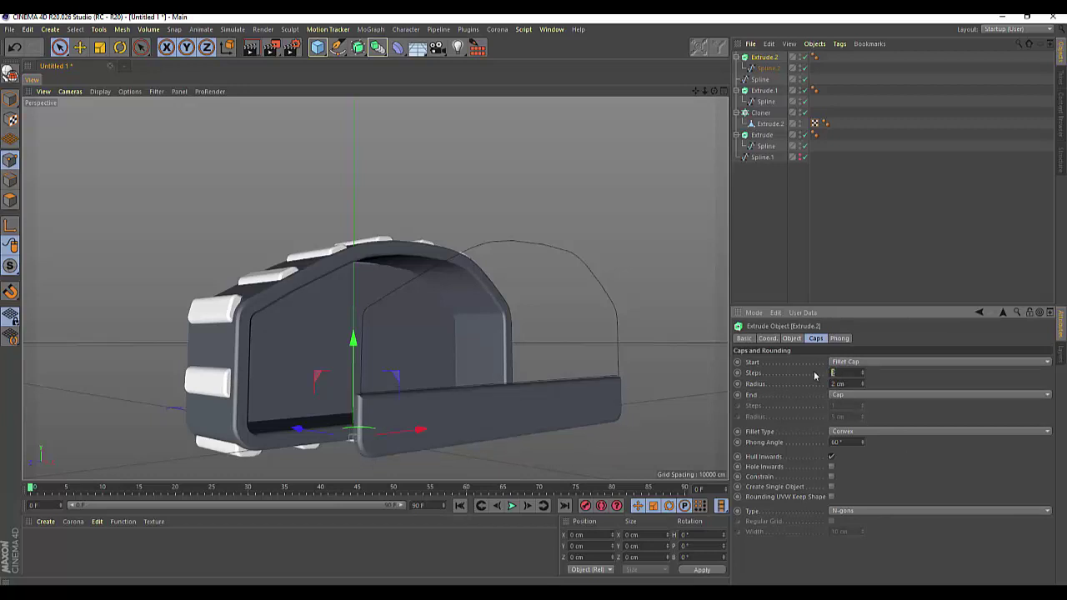
pyautogui.write('1')
pyautogui.press('Return')
pyautogui.press('Return')
# Move the arch spline to top level and extrude it 2 cm as Extrude.3 with a 1 cm fillet start cap
pyautogui.click(760, 80)
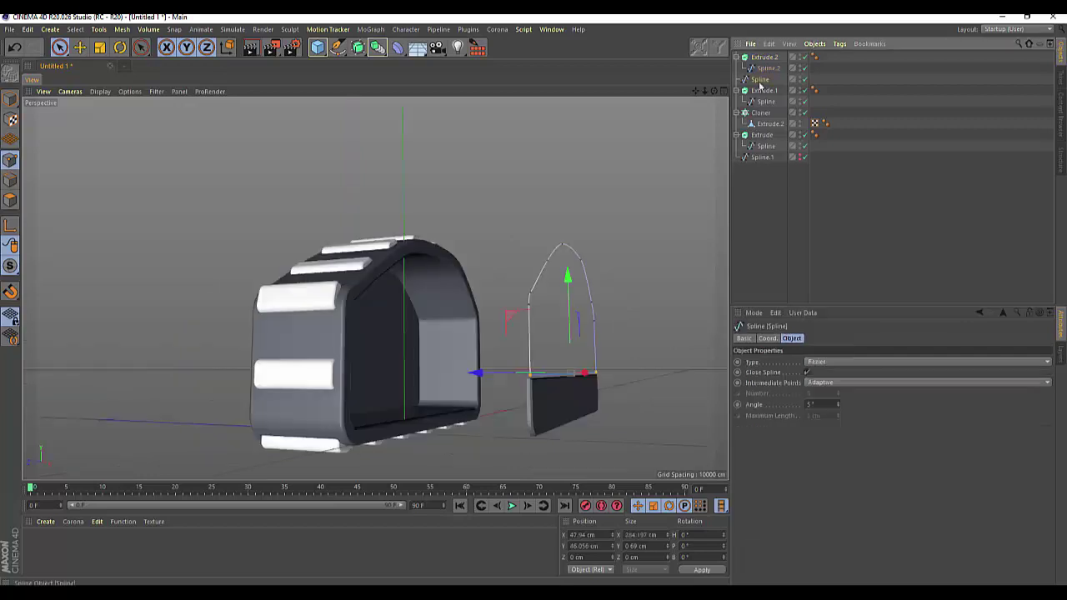
pyautogui.moveTo(759, 81); pyautogui.dragTo(760, 57)
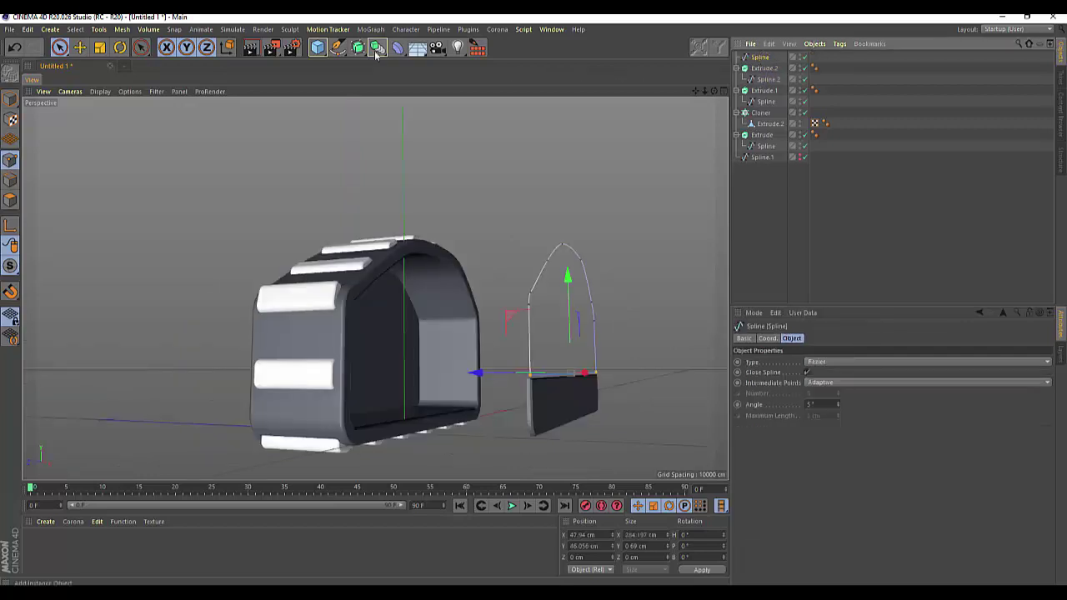
pyautogui.moveTo(358, 48); pyautogui.dragTo(486, 64)
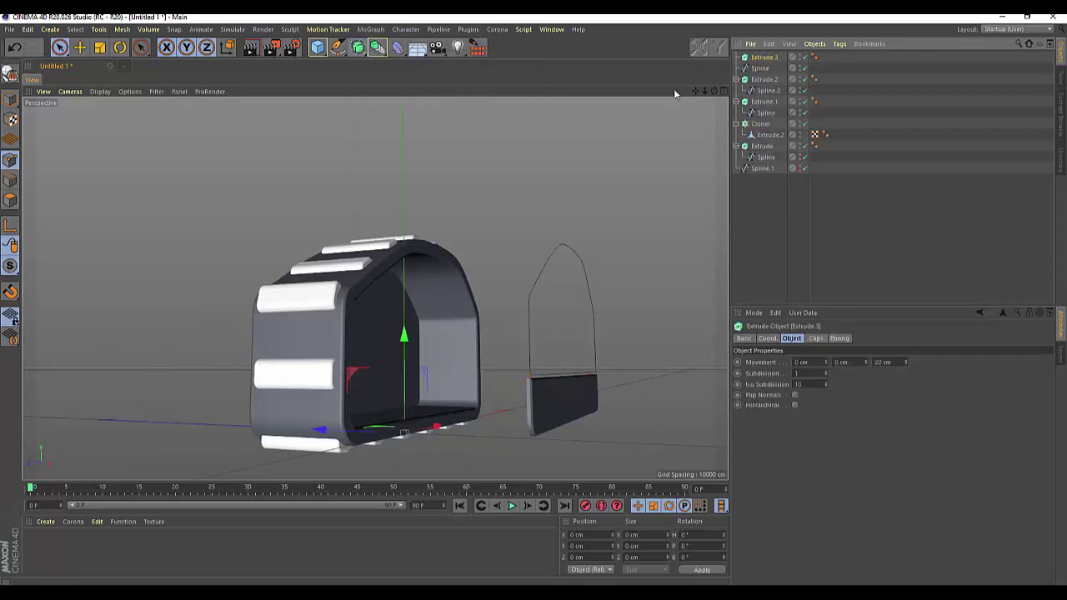
pyautogui.moveTo(760, 67); pyautogui.dragTo(761, 58)
pyautogui.click(761, 58)
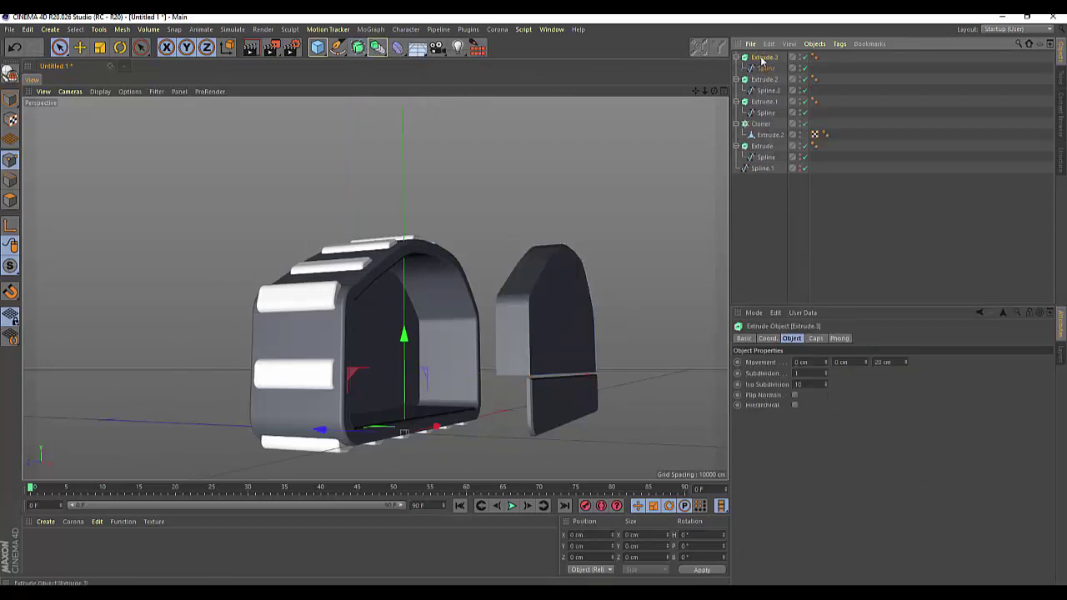
pyautogui.doubleClick(880, 363)
pyautogui.write('2')
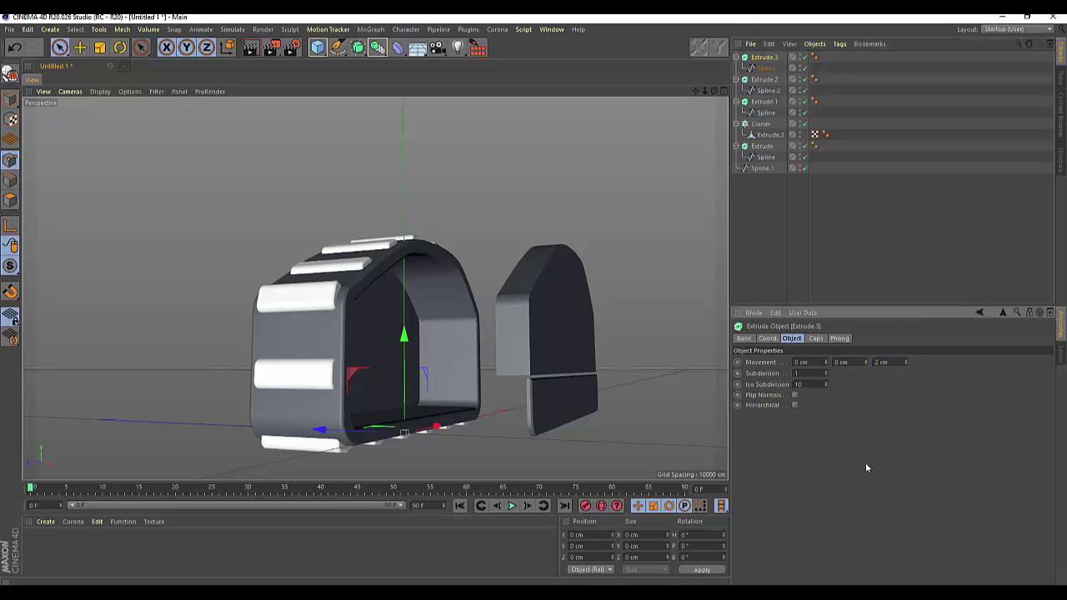
pyautogui.click(817, 340)
pyautogui.click(836, 362)
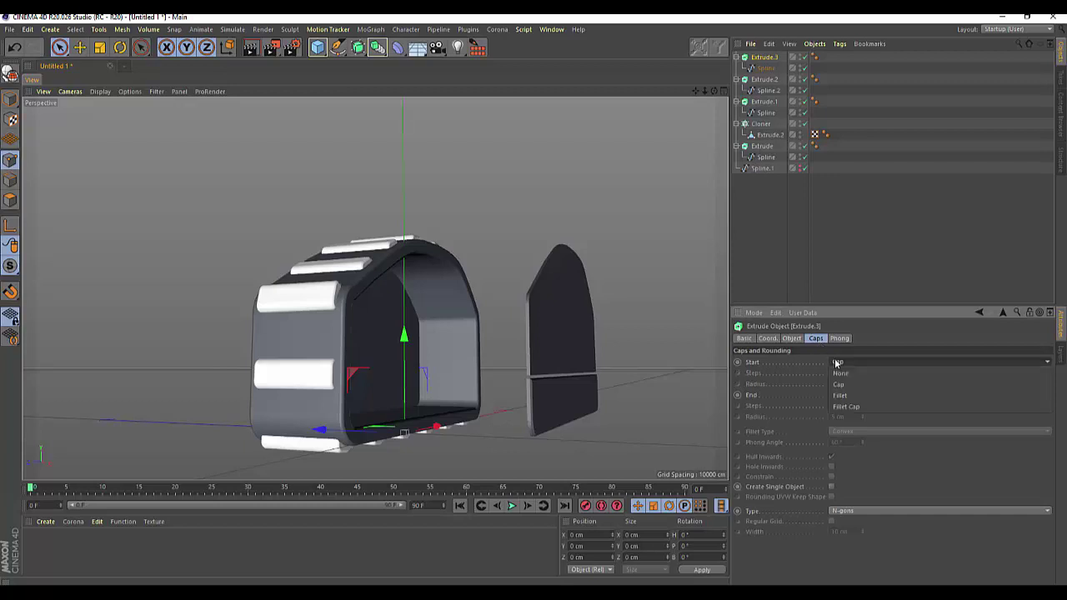
pyautogui.click(844, 405)
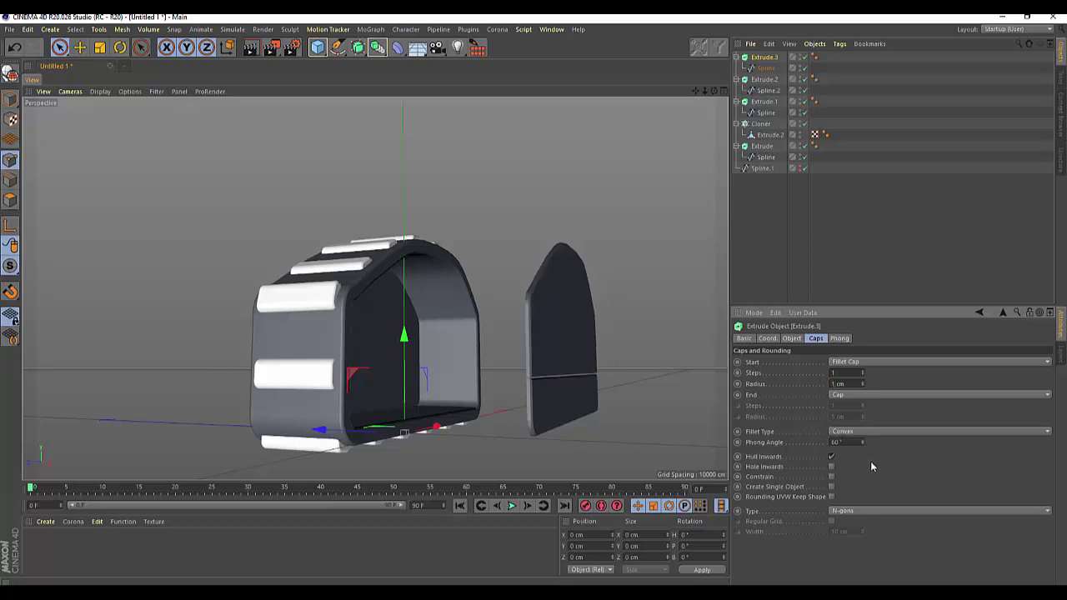
pyautogui.moveTo(715, 92); pyautogui.dragTo(375, 289)
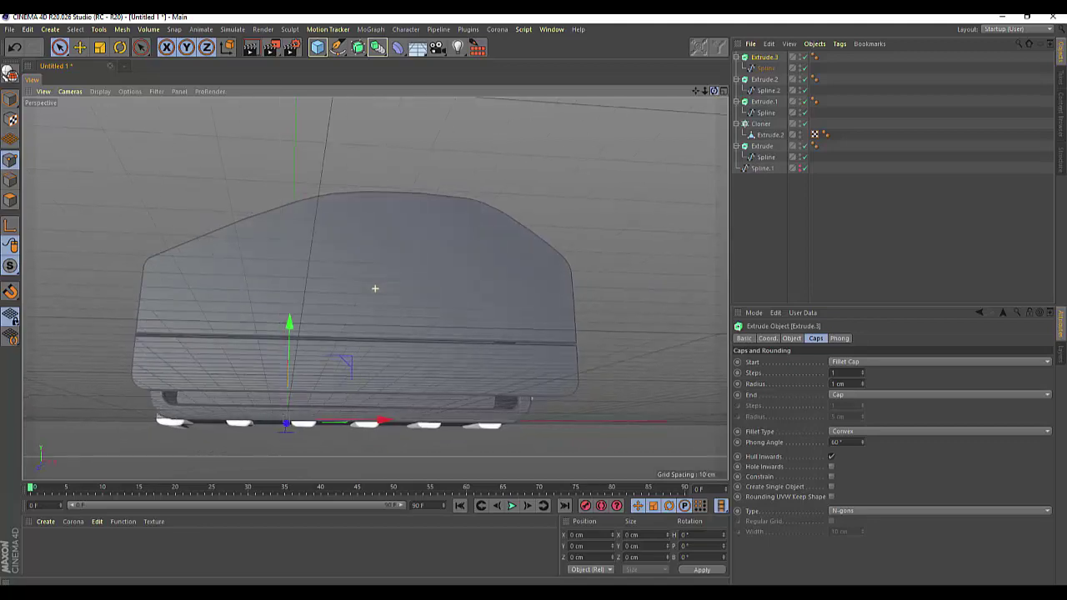
pyautogui.moveTo(374, 288); pyautogui.dragTo(374, 289)
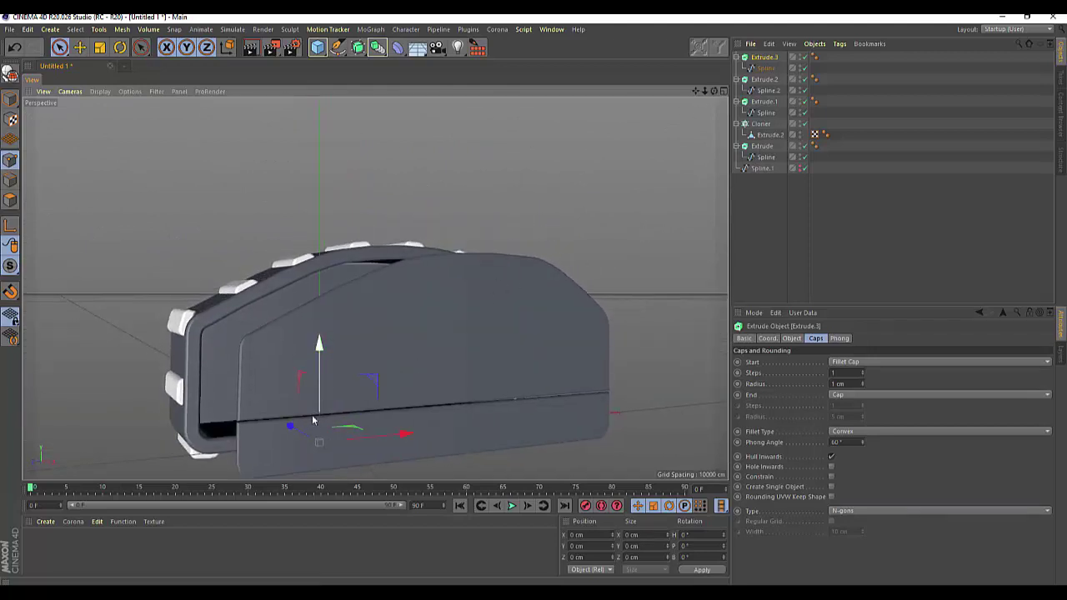
# Merge both face panel extrusions into the single polygon object Extrude.4 and frame the model
pyautogui.keyDown('shift'); pyautogui.click(762, 92); pyautogui.keyUp('shift')
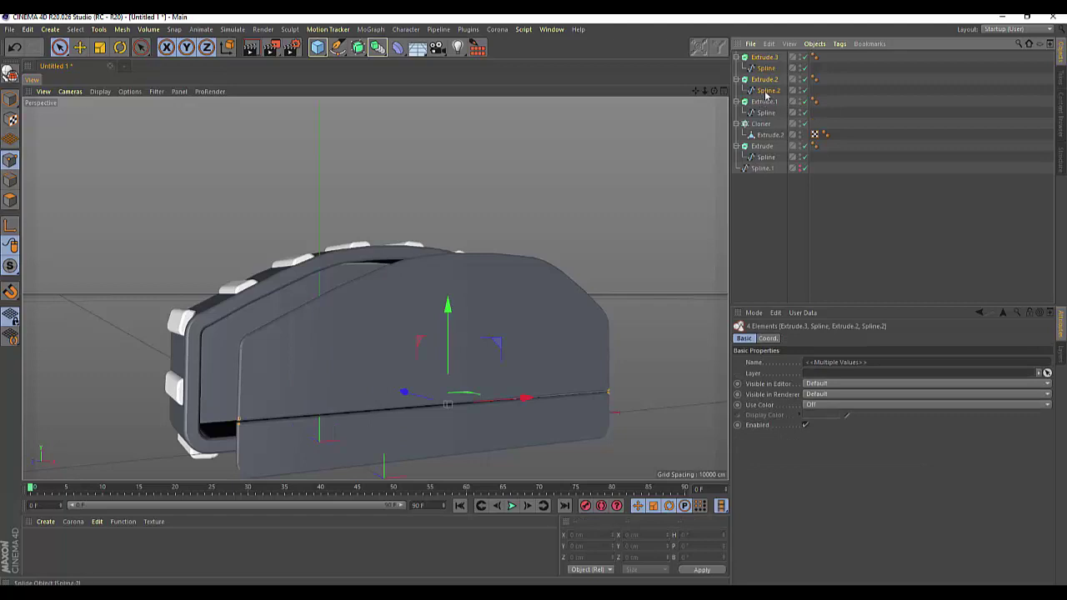
pyautogui.rightClick(767, 92)
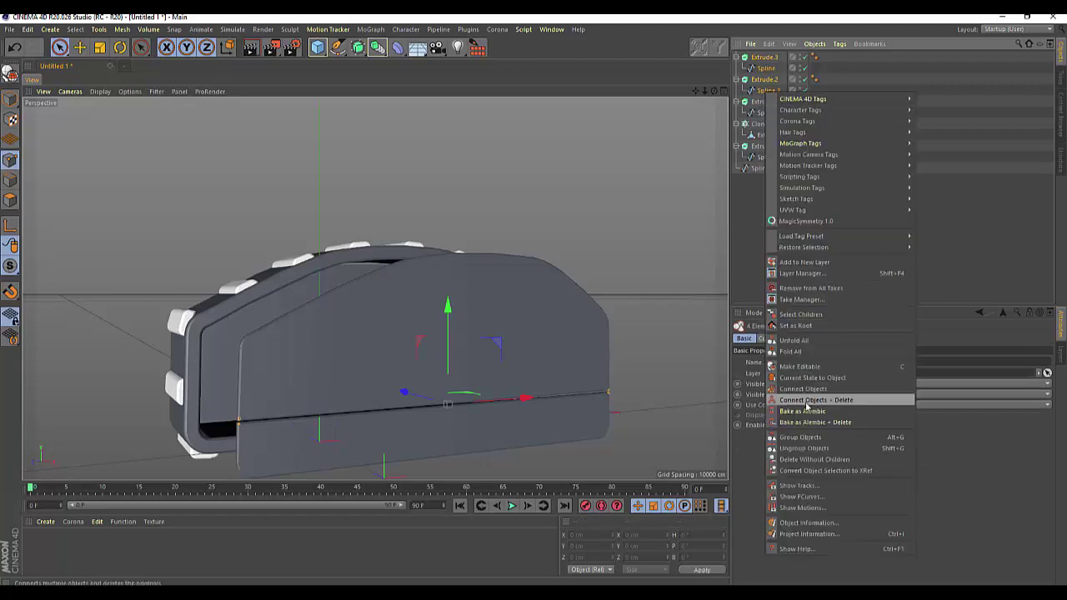
pyautogui.click(807, 403)
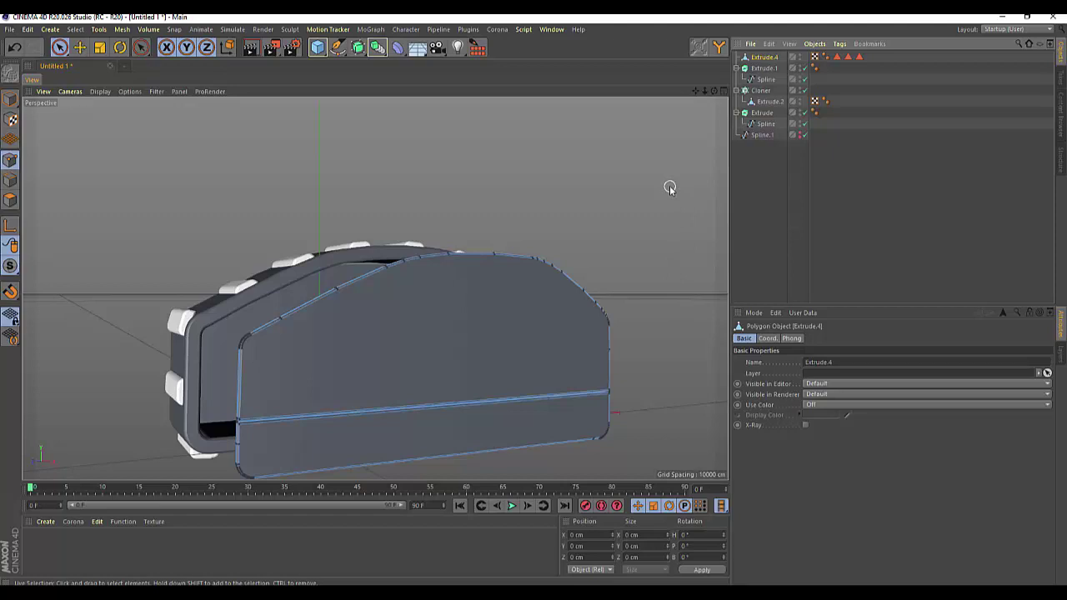
pyautogui.scroll(5, 375, 288)
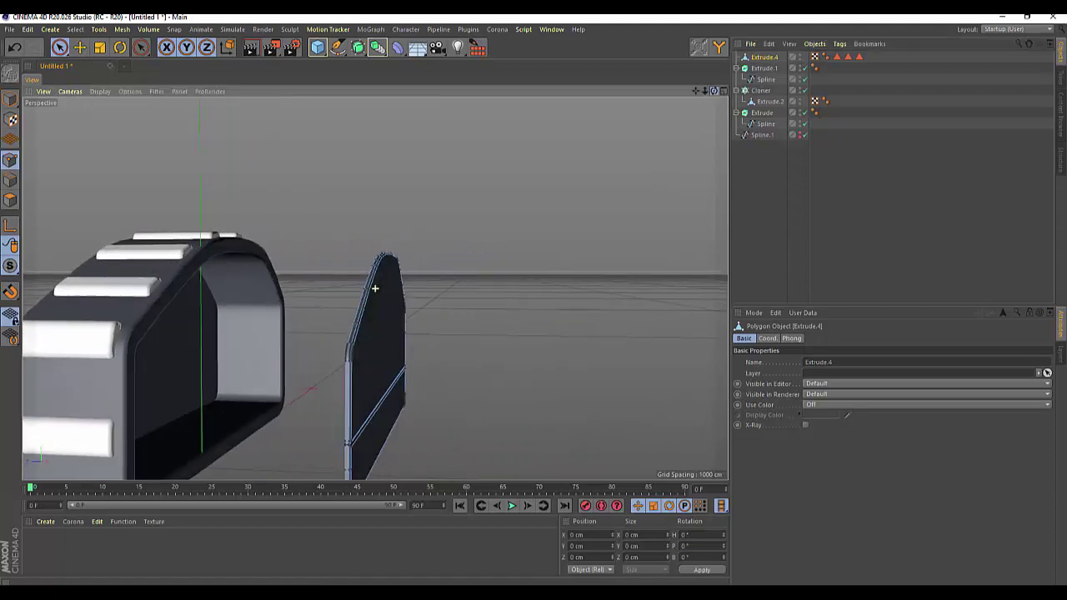
pyautogui.press('h')
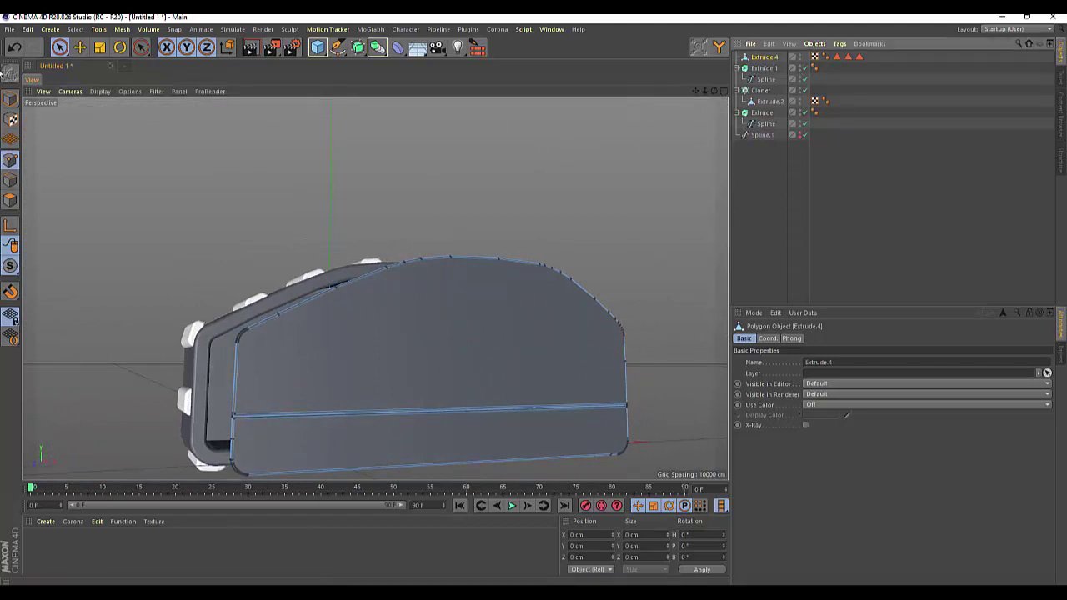
pyautogui.click(11, 97)
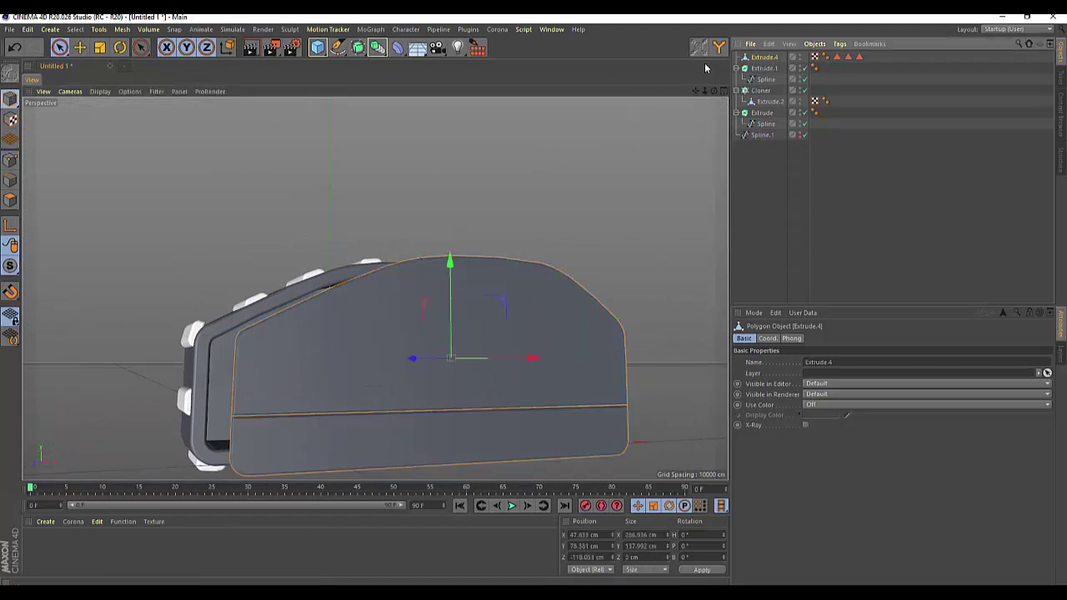
pyautogui.moveTo(714, 90); pyautogui.dragTo(375, 288)
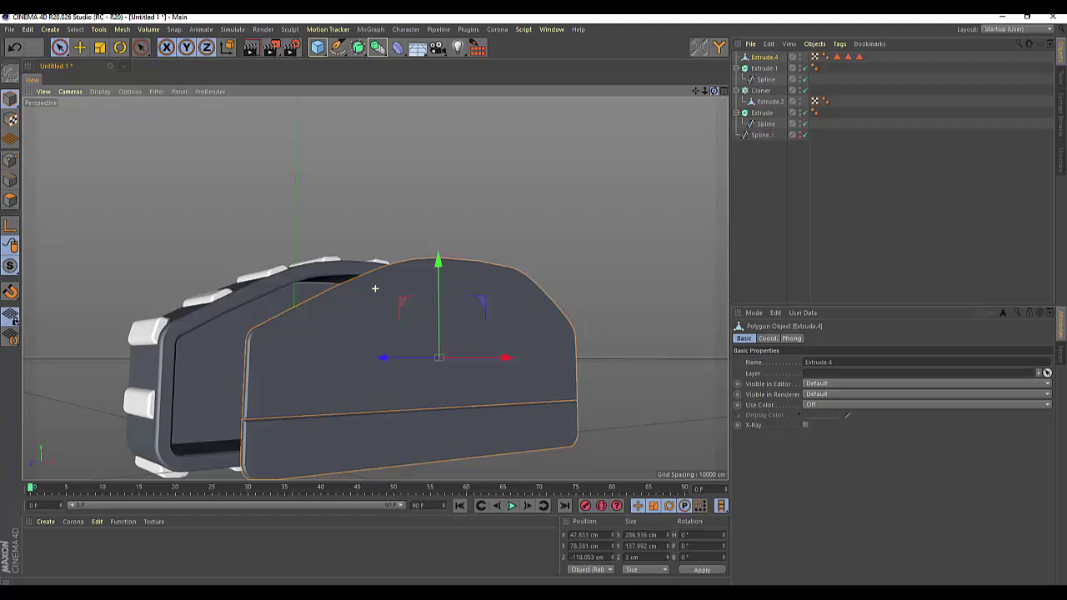
pyautogui.moveTo(375, 289); pyautogui.dragTo(392, 288)
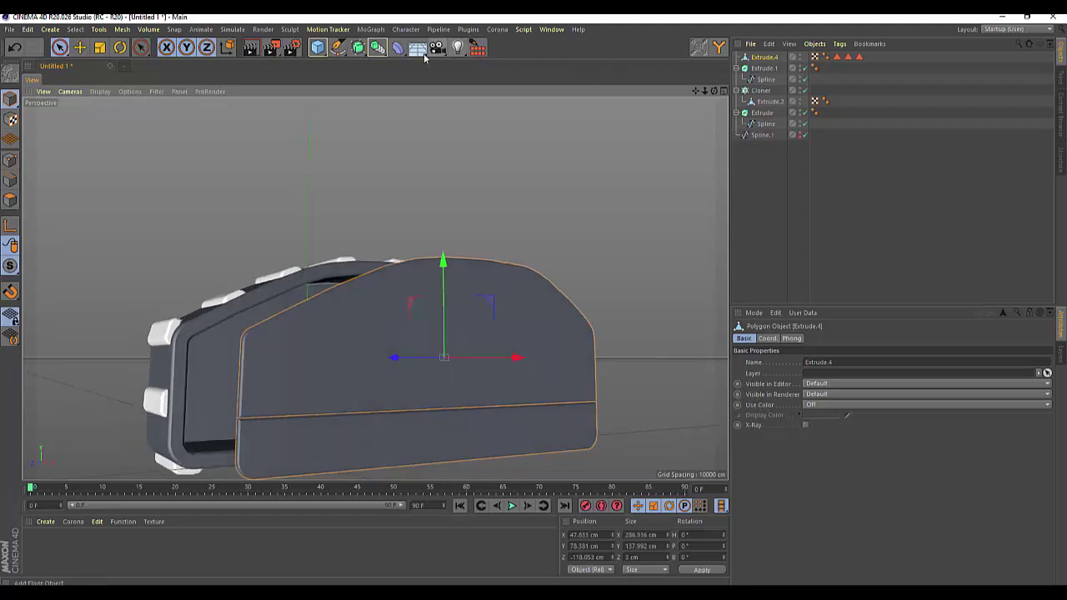
pyautogui.click(402, 49)
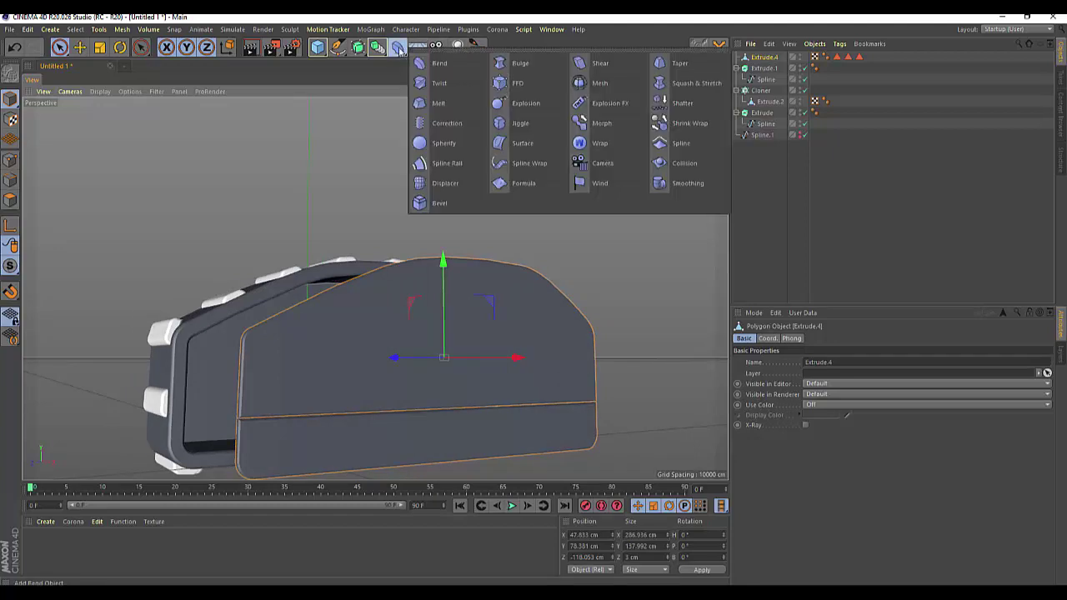
# Add a Cylinder and set its Orientation to +Z
pyautogui.click(318, 48)
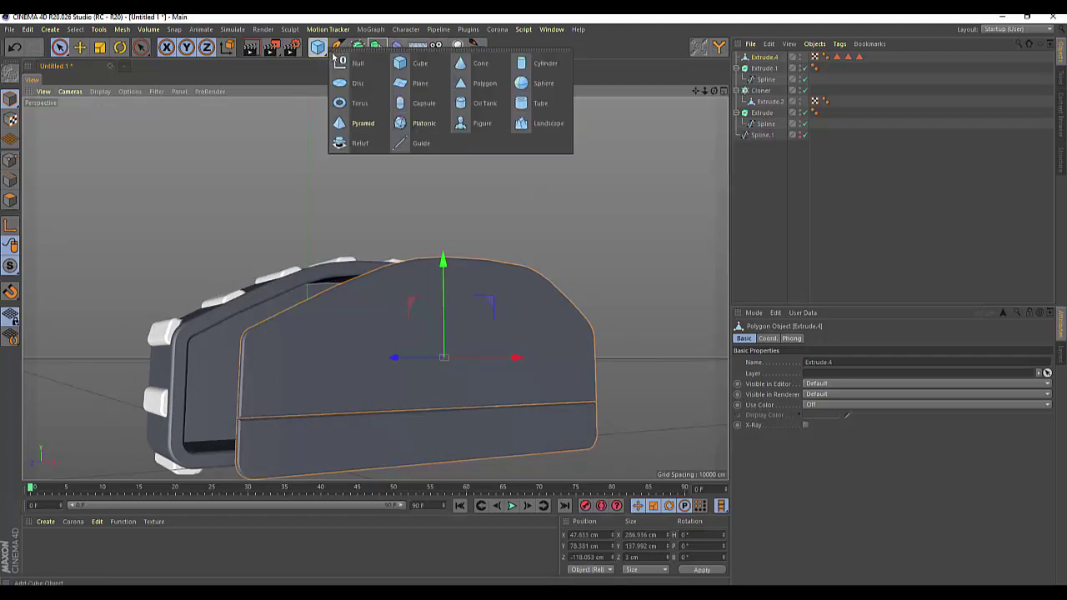
pyautogui.click(543, 65)
pyautogui.keyDown('alt'); pyautogui.moveTo(534, 180); pyautogui.dragTo(557, 176); pyautogui.keyUp('alt')
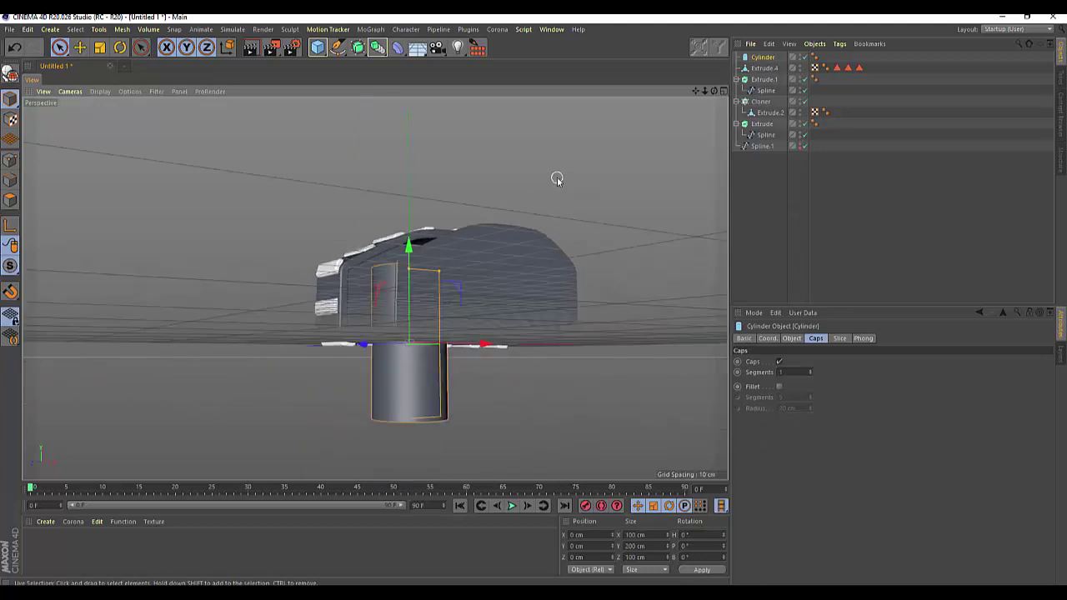
pyautogui.click(792, 338)
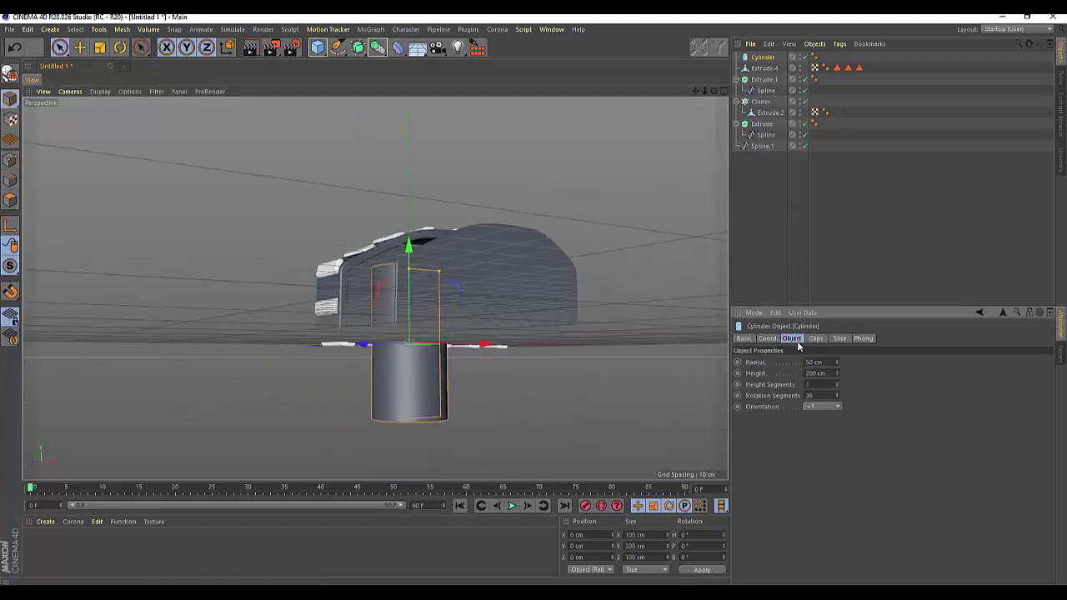
pyautogui.click(834, 409)
pyautogui.click(820, 418)
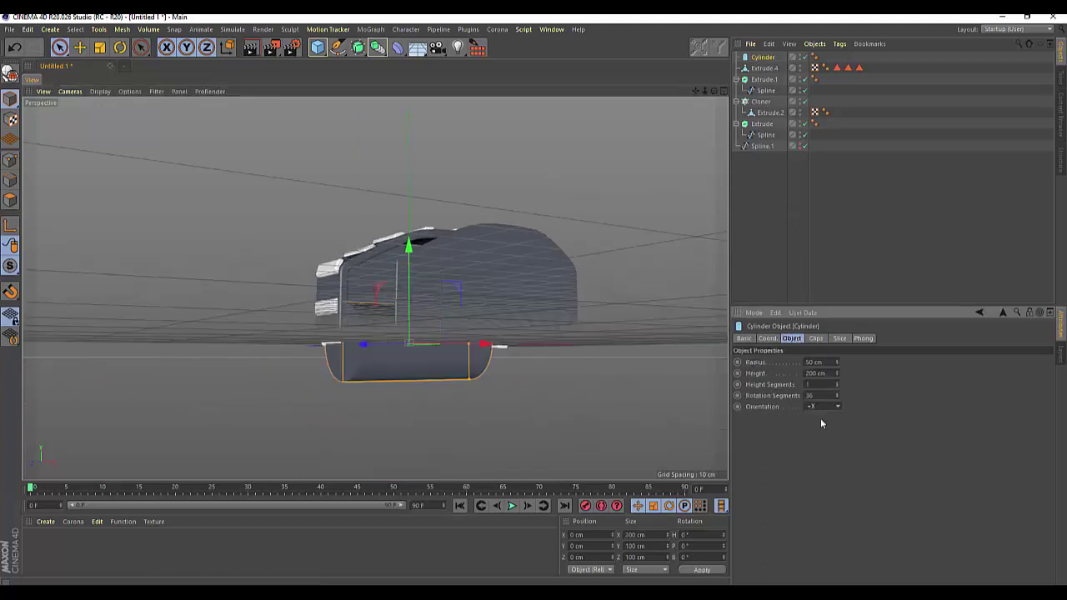
pyautogui.click(837, 406)
pyautogui.click(813, 464)
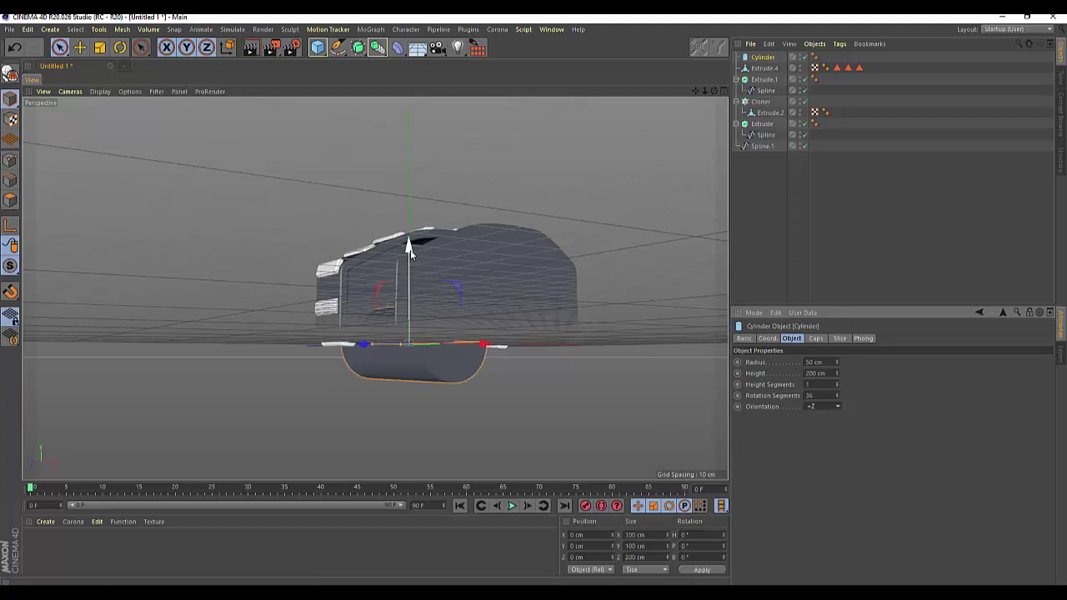
# Move the cylinder up, forward and along X to the housing's front
pyautogui.moveTo(408, 241); pyautogui.dragTo(390, 210)
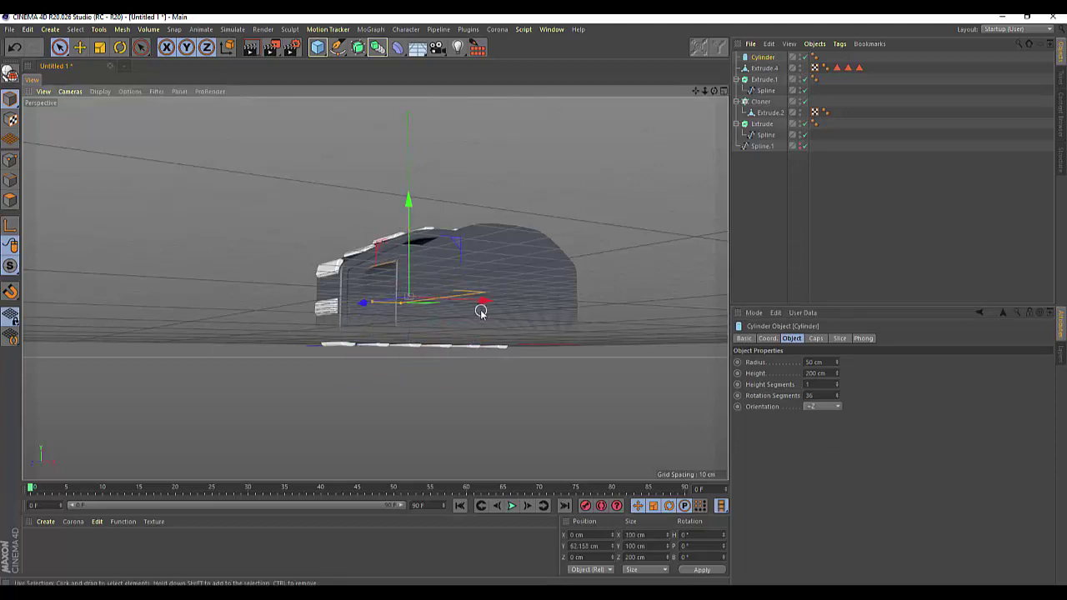
pyautogui.moveTo(476, 300)
pyautogui.mouseDown()
pyautogui.moveTo(593, 343)
pyautogui.moveTo(442, 358)
pyautogui.mouseUp()
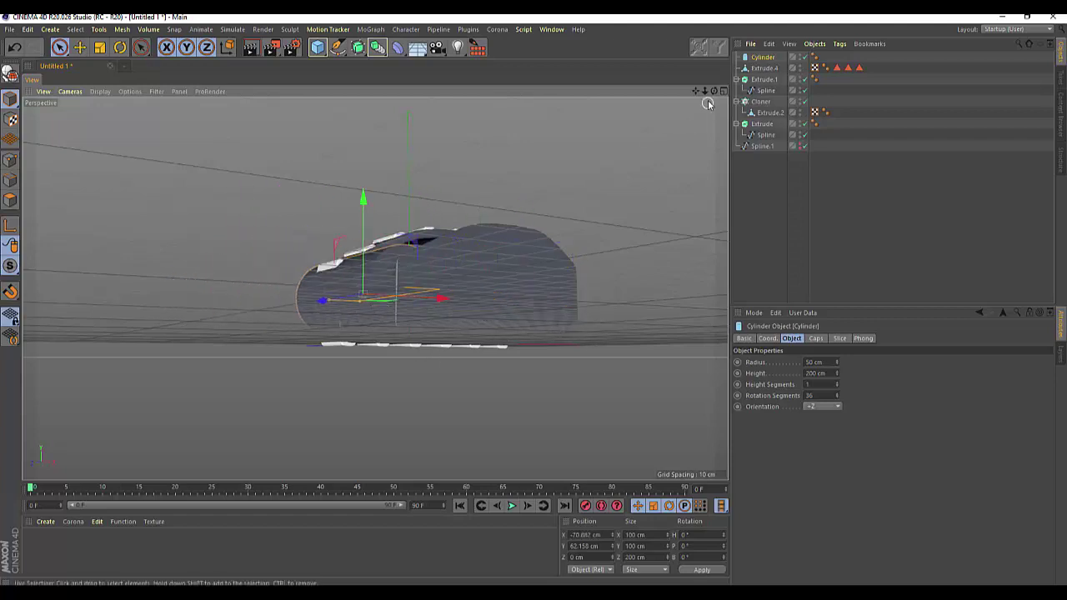
pyautogui.moveTo(714, 91); pyautogui.dragTo(667, 117)
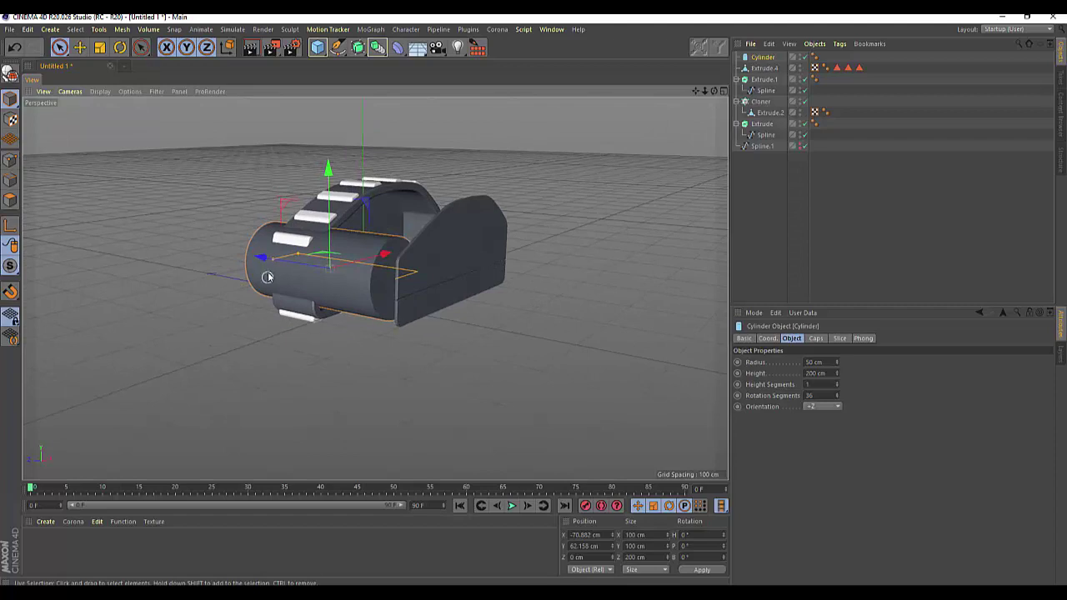
pyautogui.moveTo(259, 261); pyautogui.dragTo(299, 264)
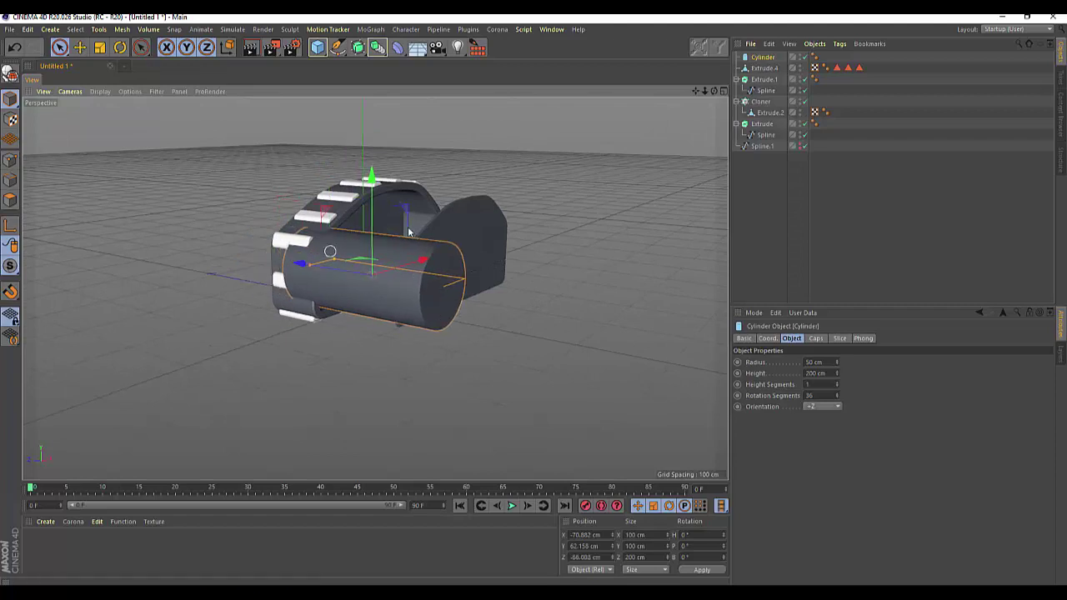
pyautogui.moveTo(714, 91); pyautogui.dragTo(373, 276)
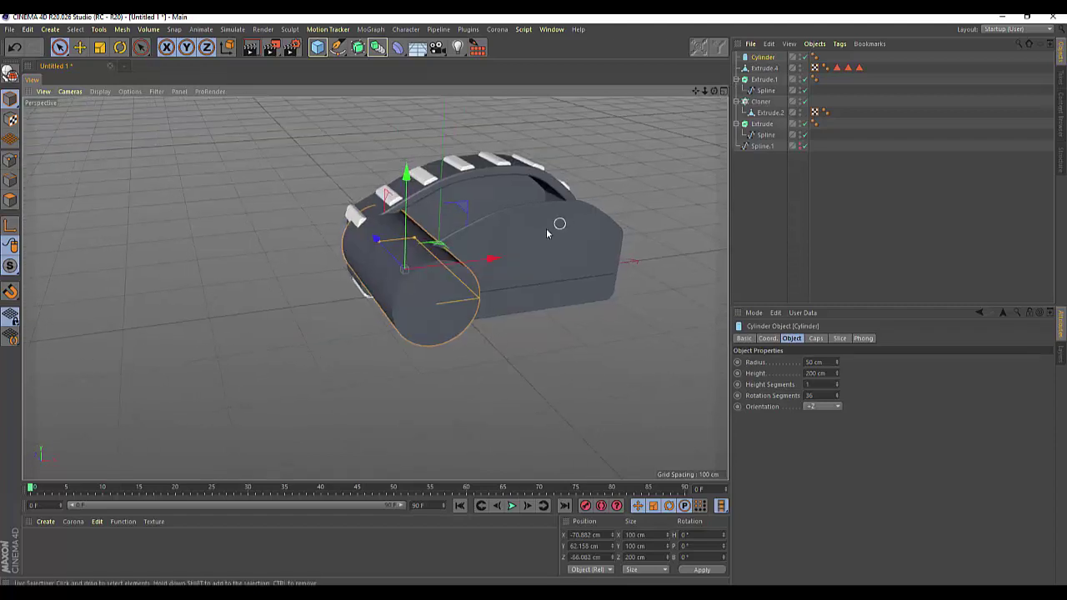
pyautogui.moveTo(481, 259); pyautogui.dragTo(560, 251)
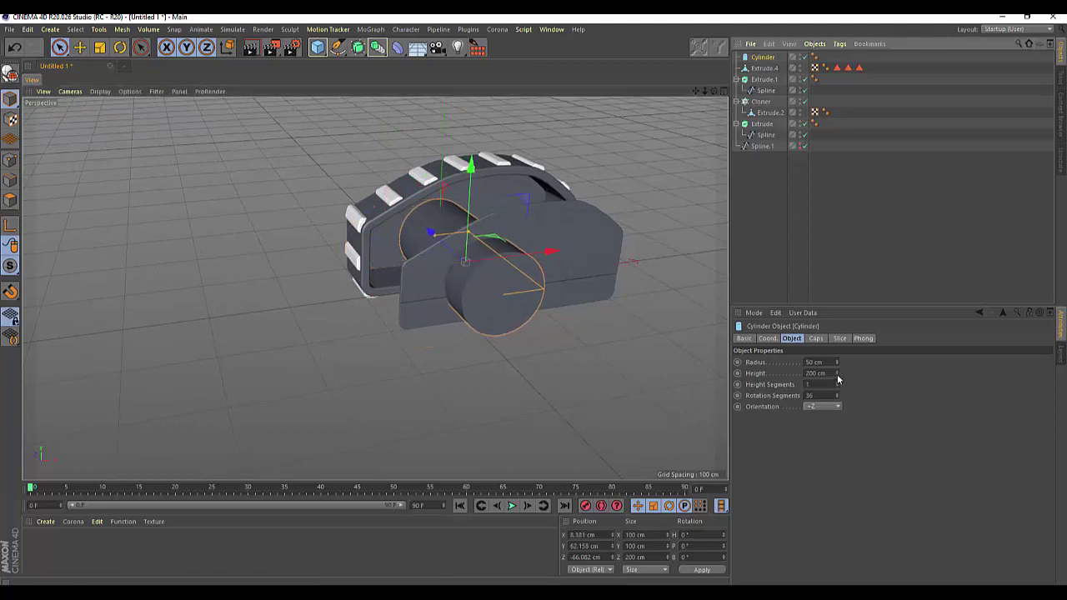
# Resize the Cylinder to 21 cm radius and 62 cm height, then set it into the panel's lower-left
pyautogui.moveTo(836, 363); pyautogui.dragTo(838, 450)
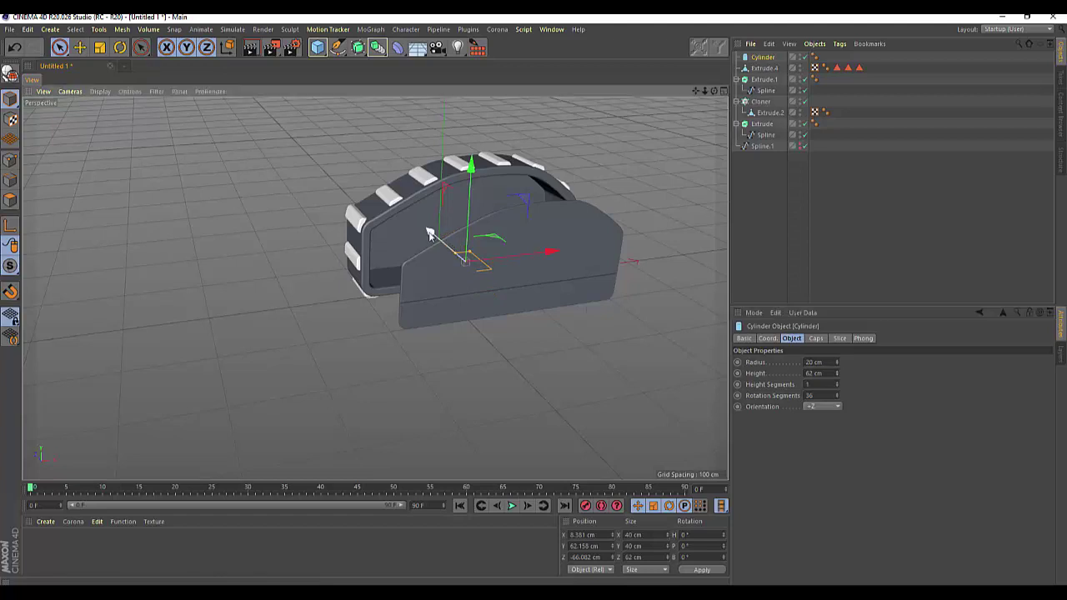
pyautogui.moveTo(429, 233); pyautogui.dragTo(431, 254)
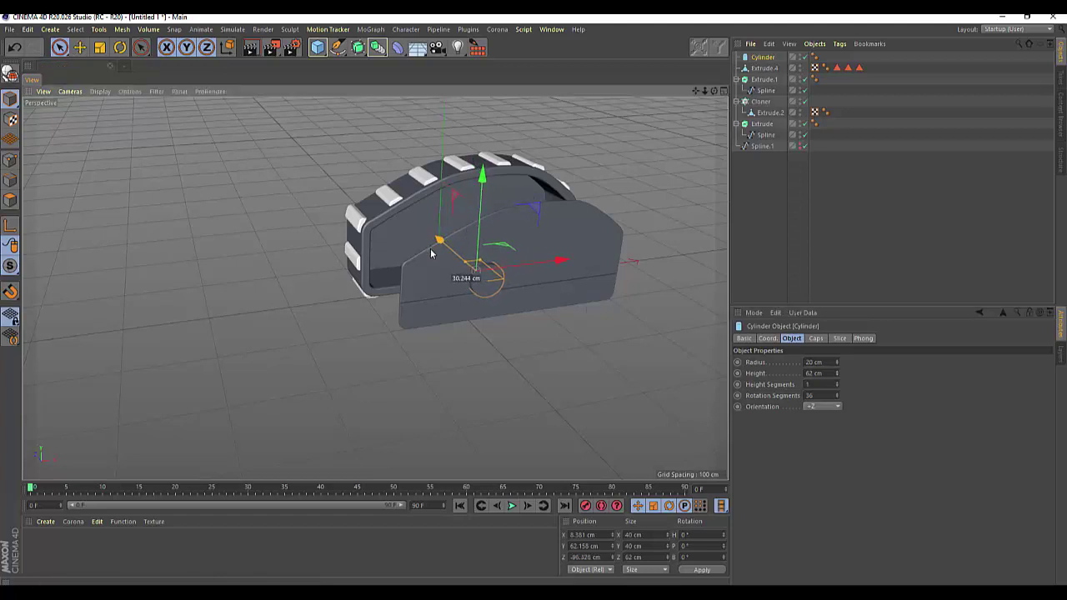
pyautogui.moveTo(560, 263); pyautogui.dragTo(457, 272)
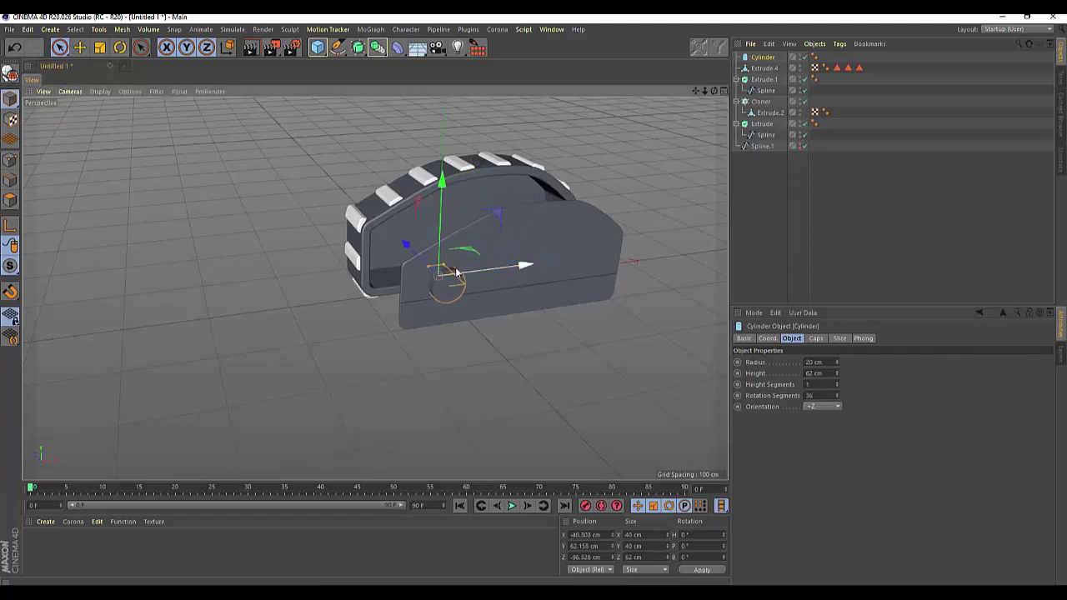
pyautogui.moveTo(407, 248); pyautogui.dragTo(444, 301)
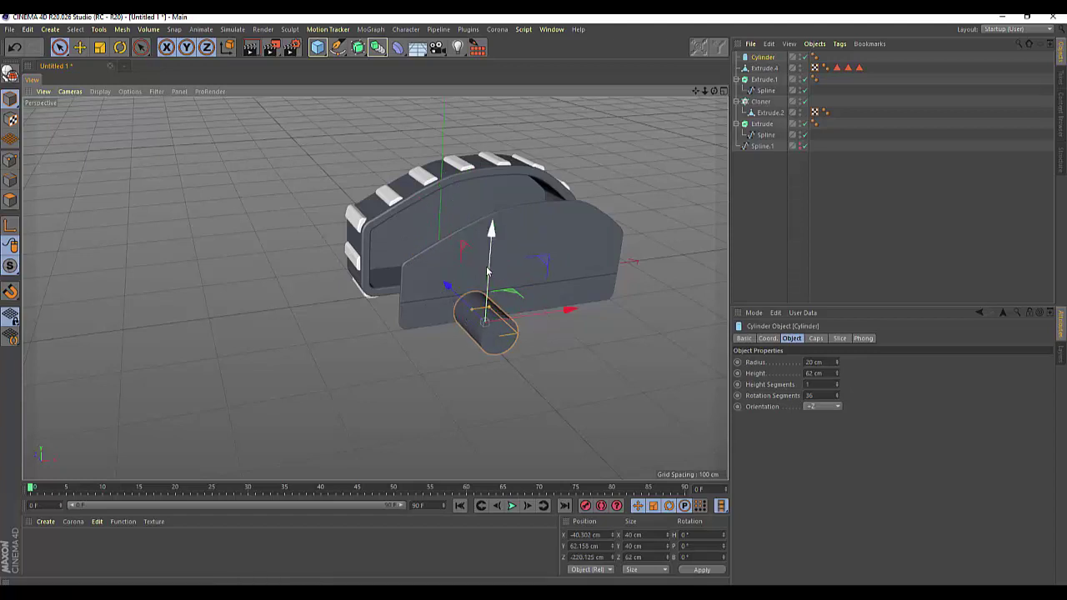
pyautogui.moveTo(472, 325)
pyautogui.mouseDown()
pyautogui.moveTo(415, 257)
pyautogui.moveTo(421, 265)
pyautogui.mouseUp()
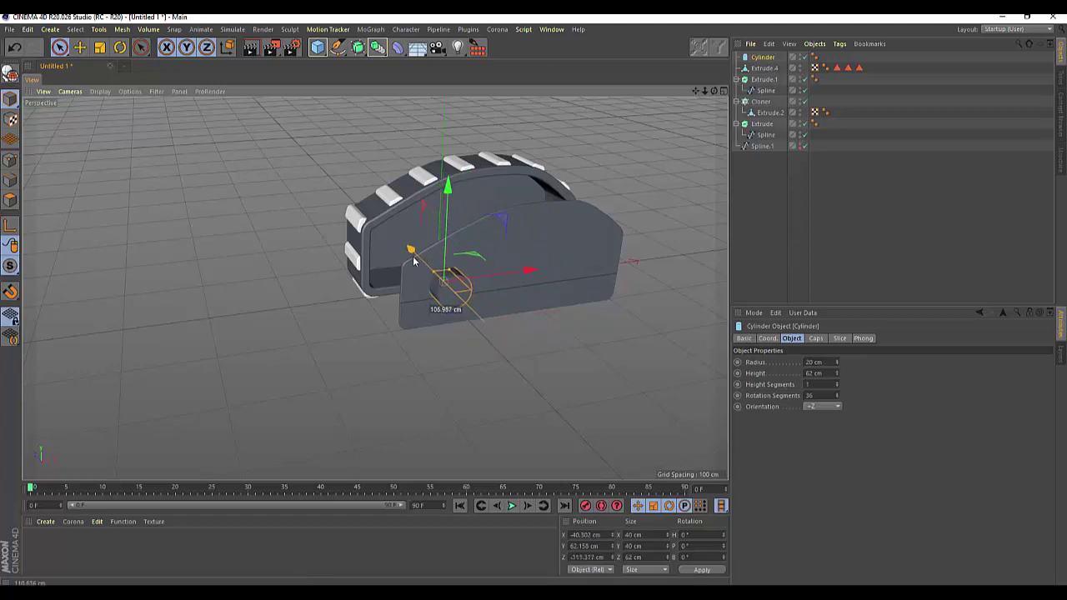
pyautogui.moveTo(714, 90); pyautogui.dragTo(375, 289)
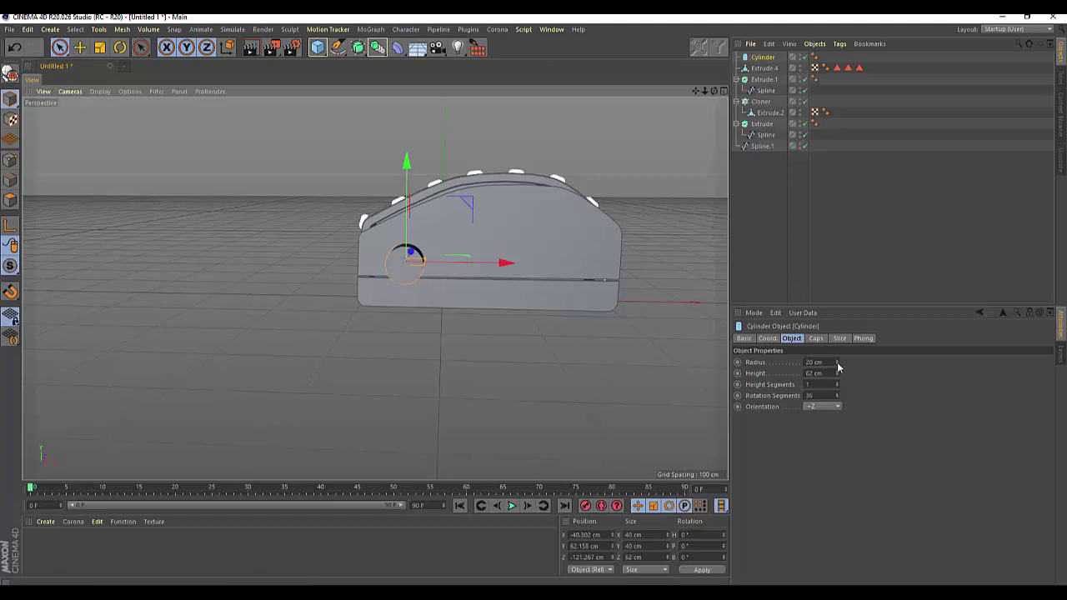
pyautogui.moveTo(836, 364); pyautogui.dragTo(837, 364)
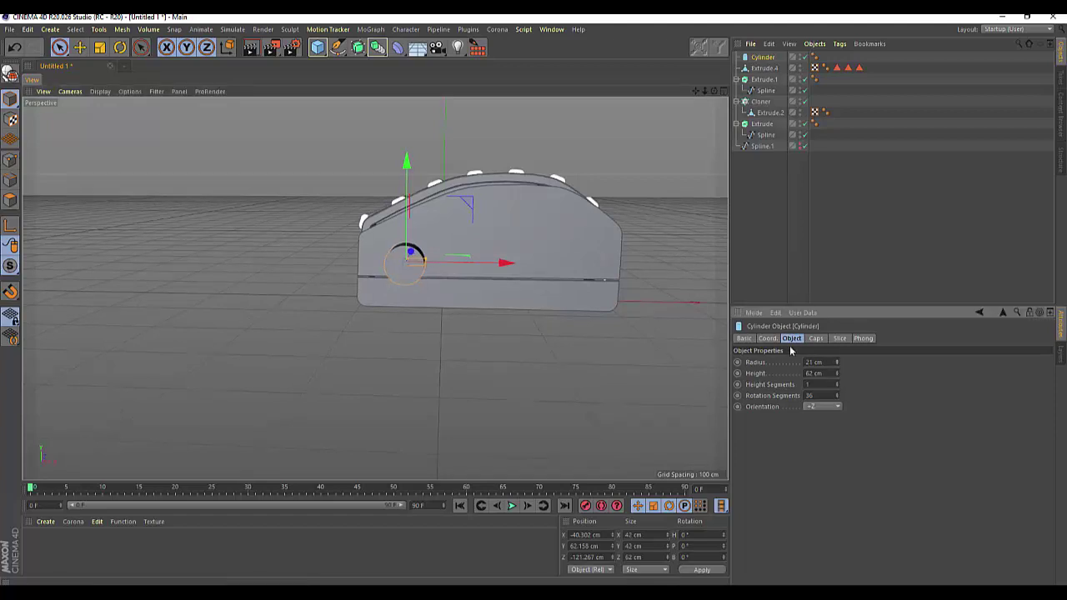
pyautogui.moveTo(714, 93); pyautogui.dragTo(638, 184)
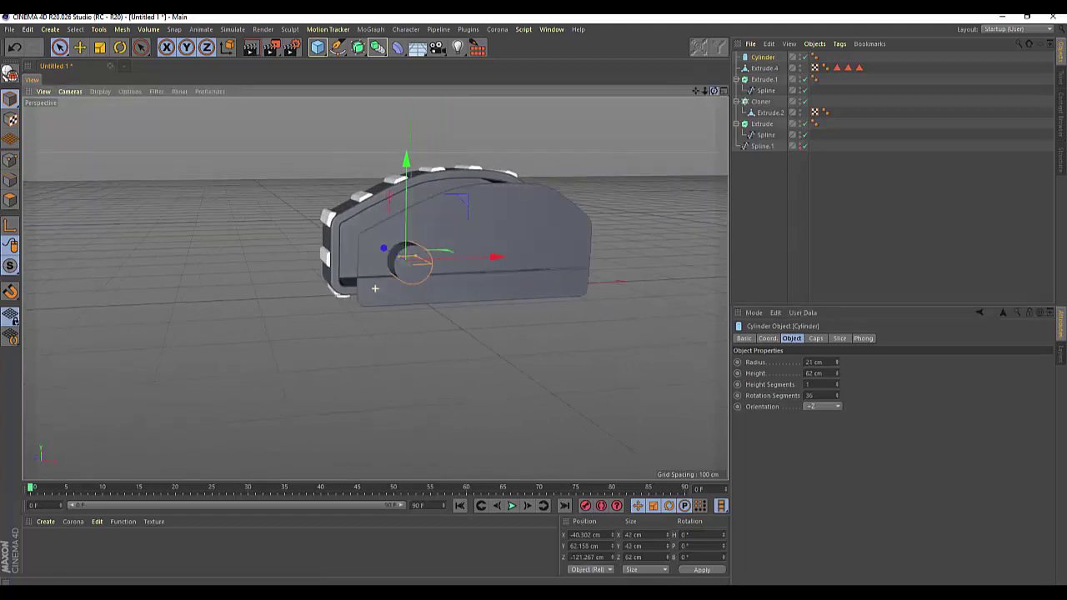
pyautogui.scroll(2, 419, 311)
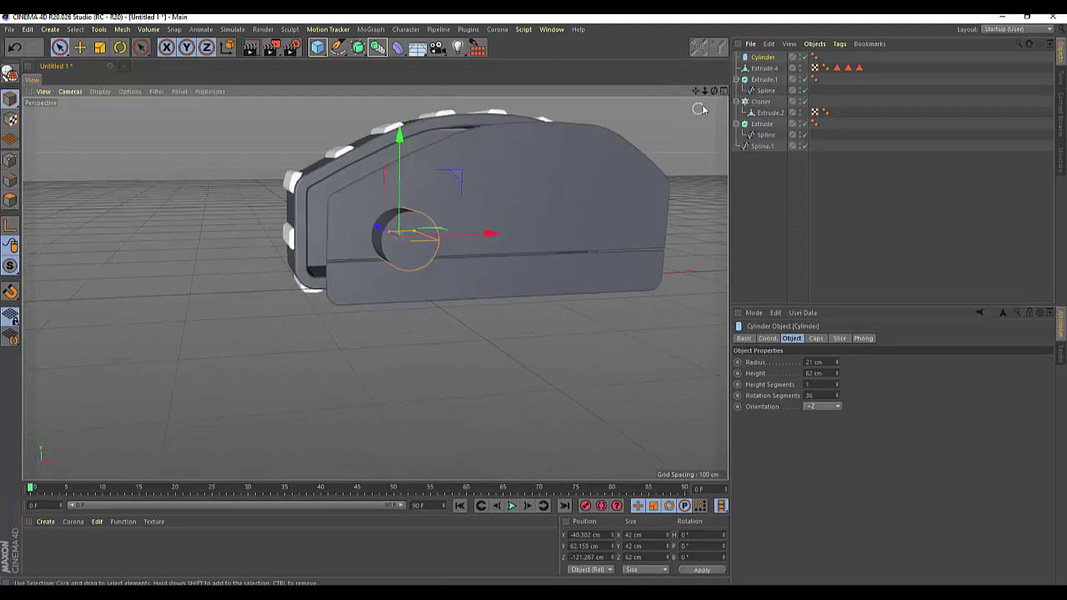
pyautogui.moveTo(714, 97); pyautogui.dragTo(376, 291)
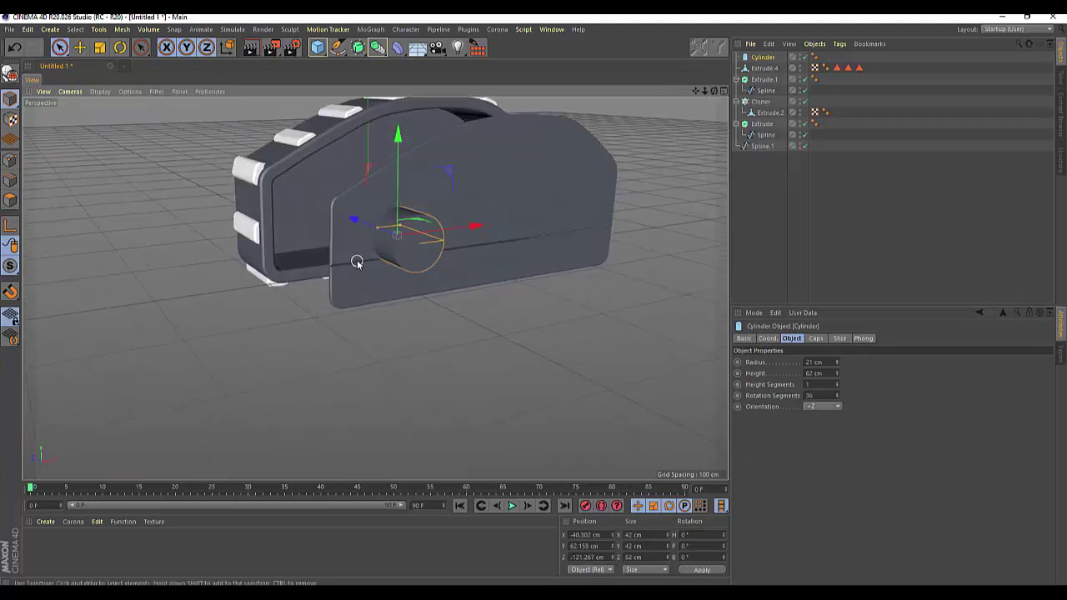
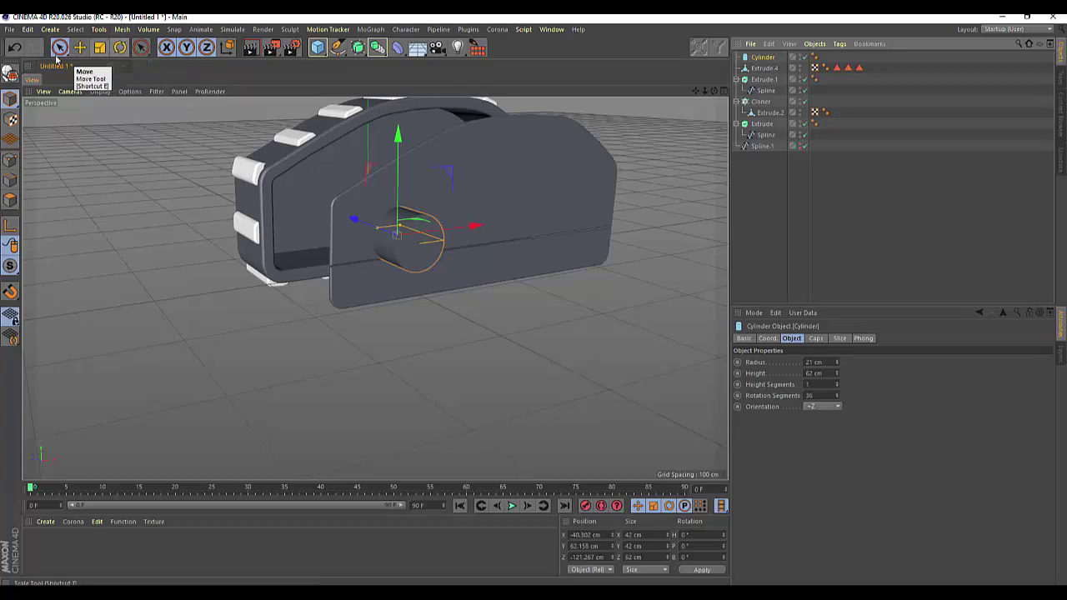
# Make the cylinder an editable polygon object and zoom into a maximized Top view
pyautogui.click(10, 77)
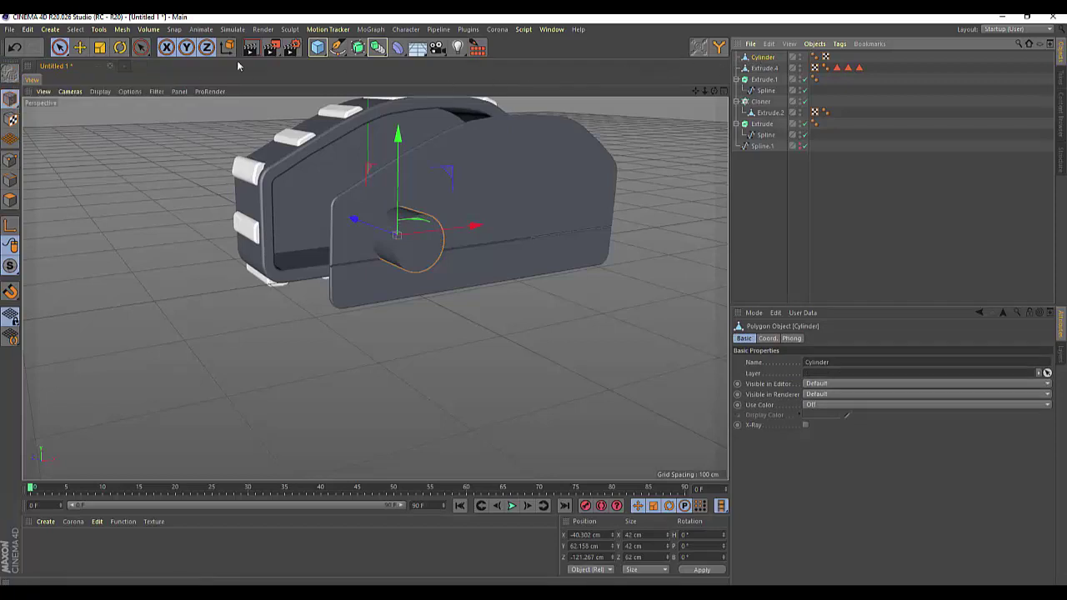
pyautogui.click(9, 198)
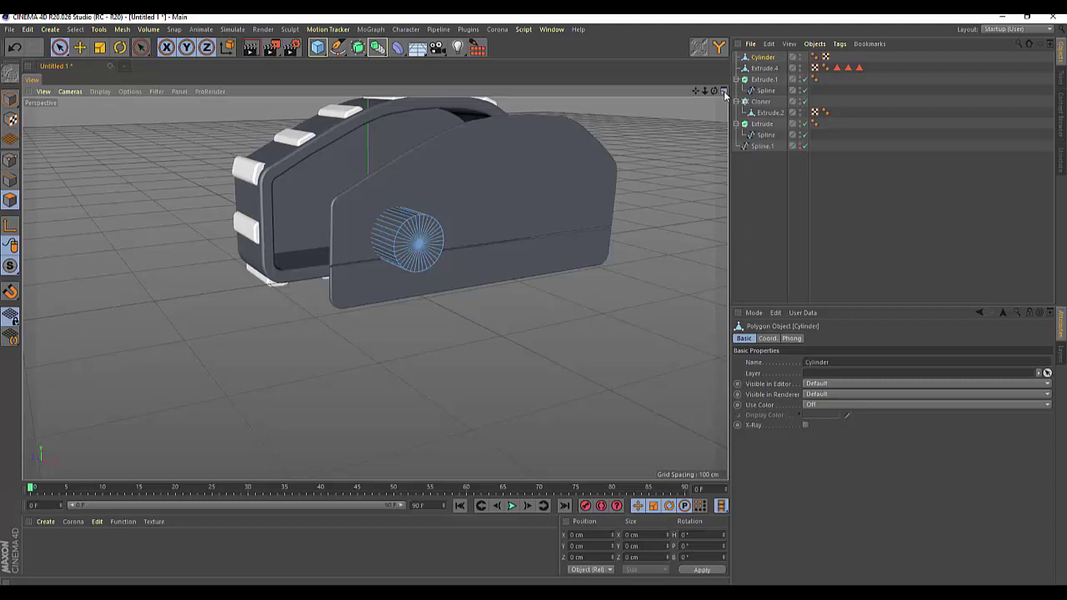
pyautogui.click(723, 91)
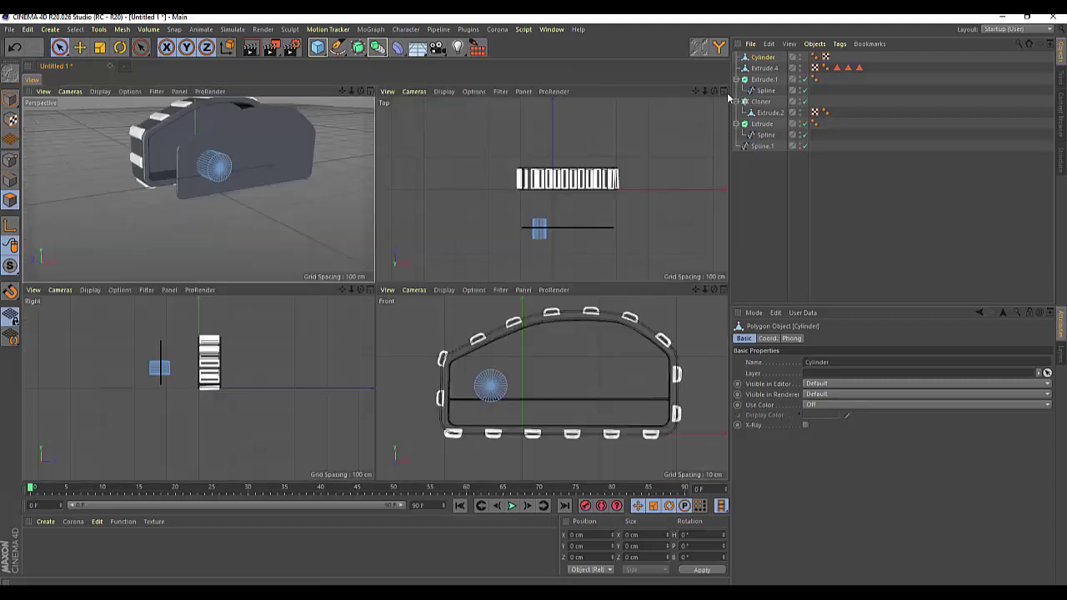
pyautogui.click(724, 91)
pyautogui.scroll(2, 324, 422)
pyautogui.scroll(2, 324, 417)
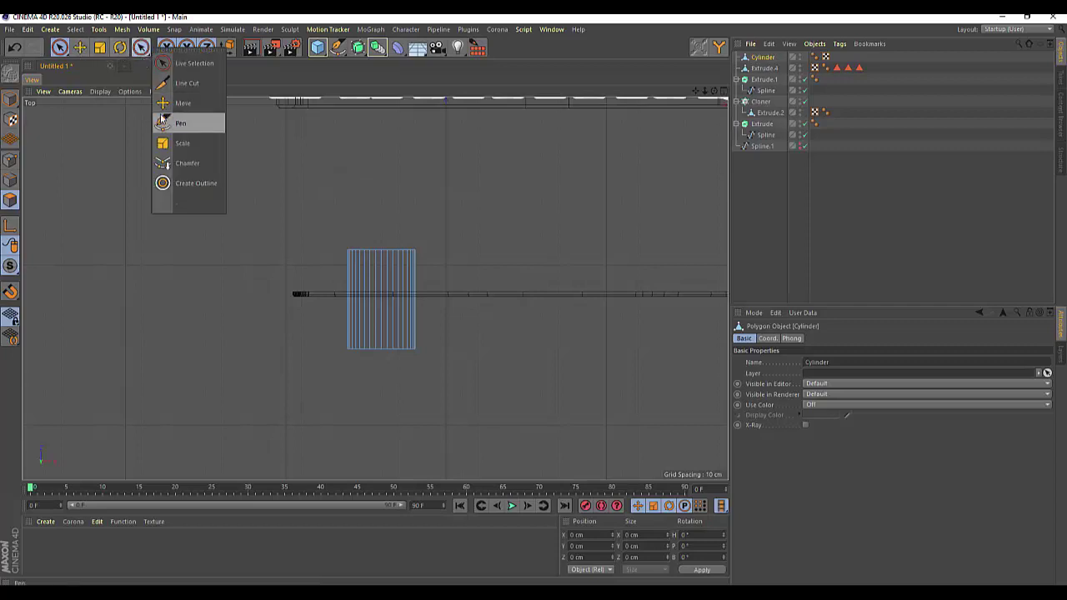
# Line-cut an edge loop along the cylinder's bottom edge with Visible Only turned off
pyautogui.moveTo(141, 52); pyautogui.dragTo(161, 89)
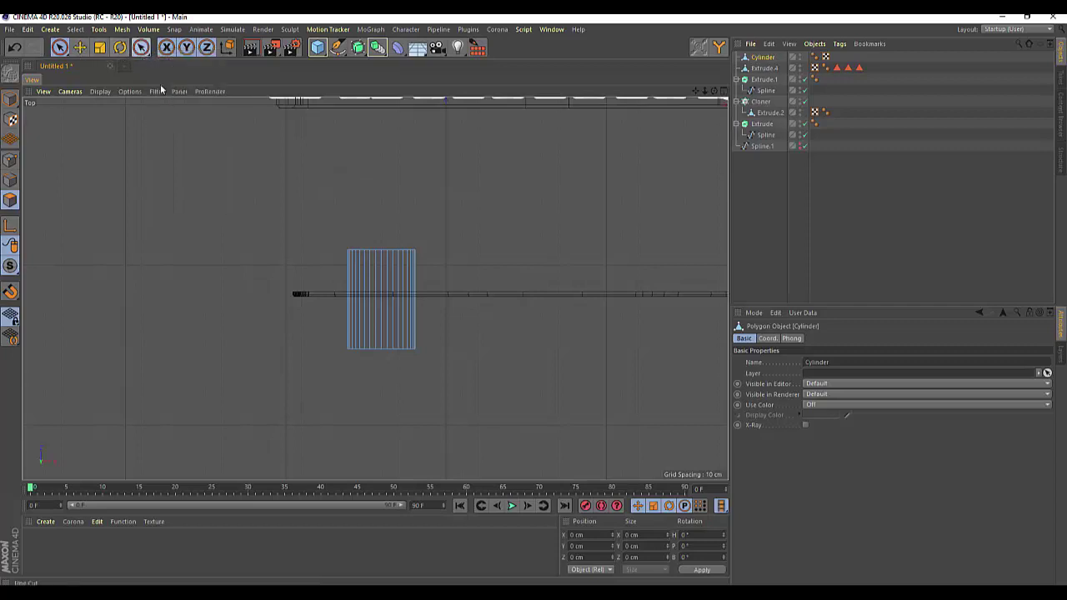
pyautogui.click(331, 349)
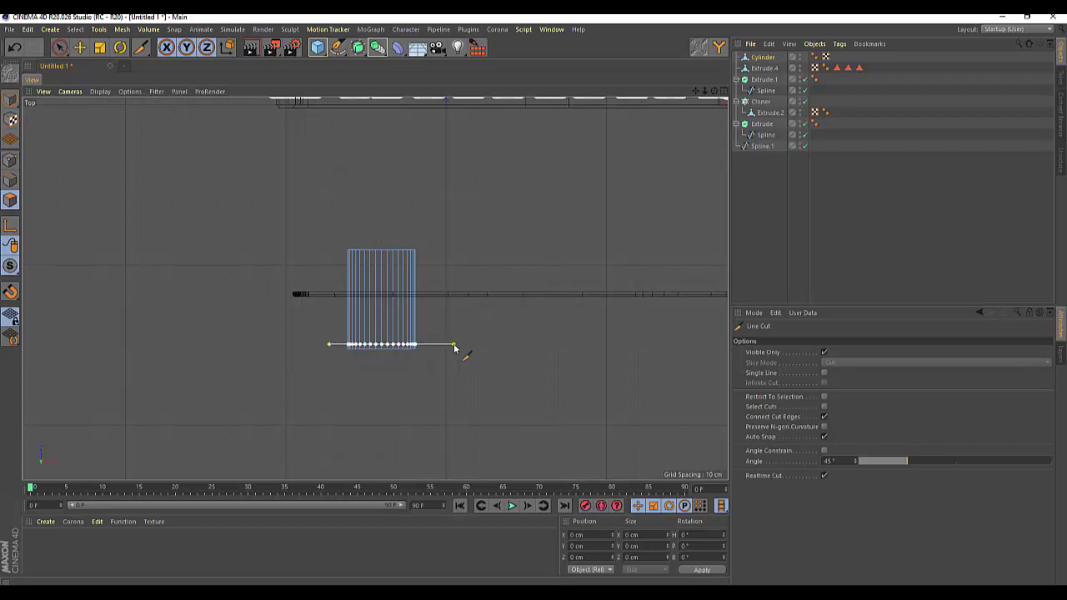
pyautogui.click(489, 350)
pyautogui.press('Escape')
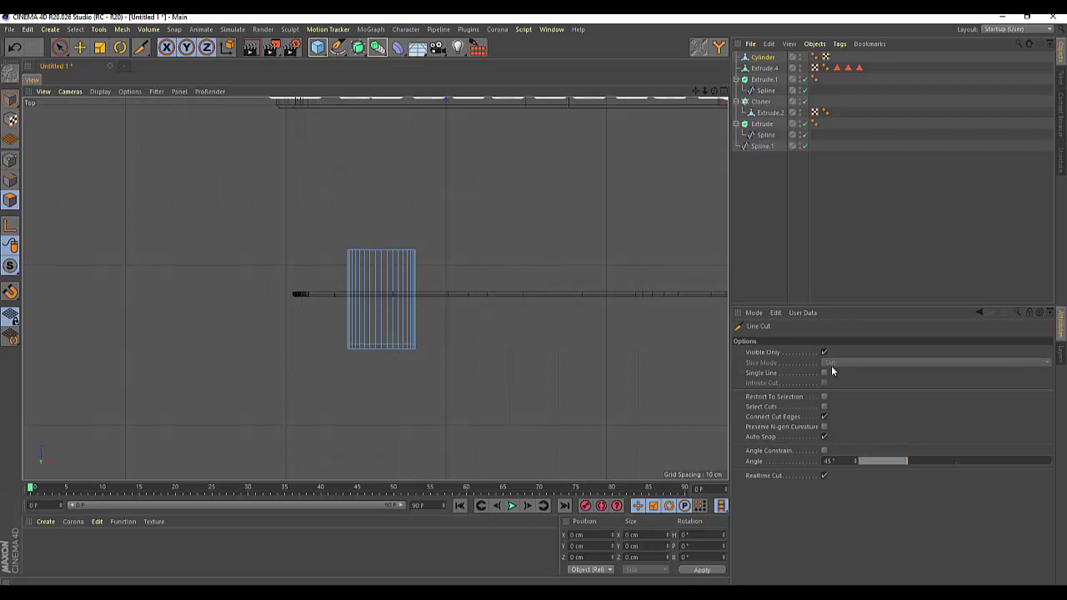
pyautogui.click(824, 352)
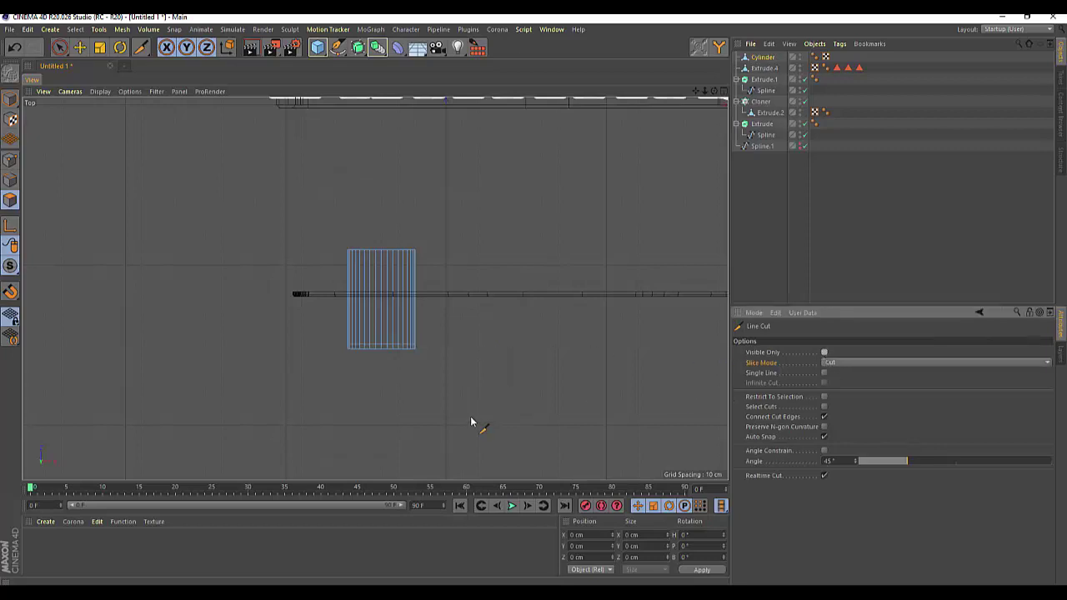
pyautogui.hotkey('ctrl', 'z')
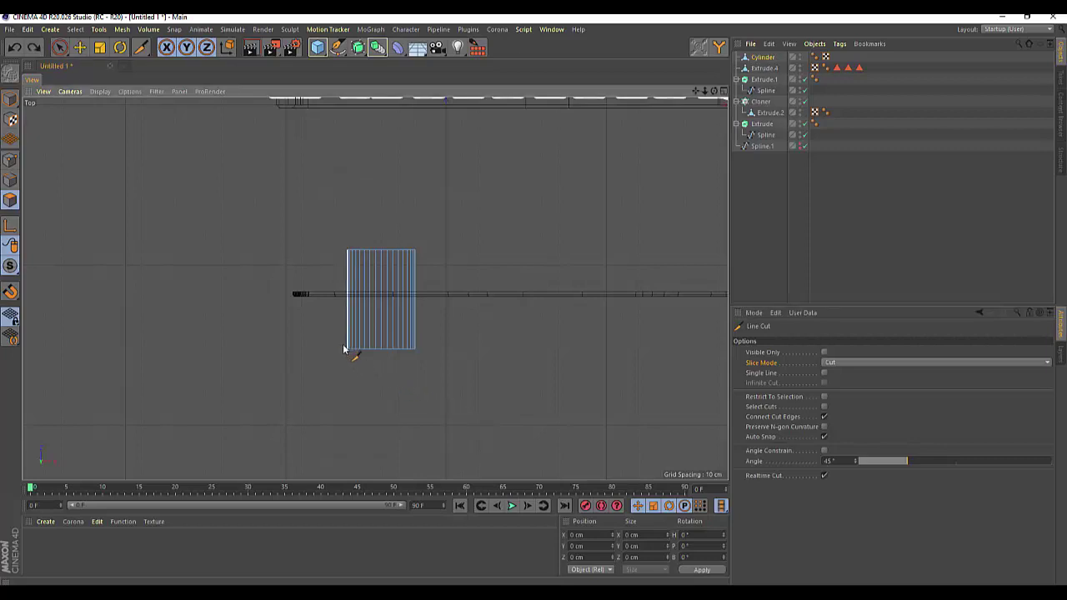
pyautogui.moveTo(339, 345); pyautogui.dragTo(453, 350)
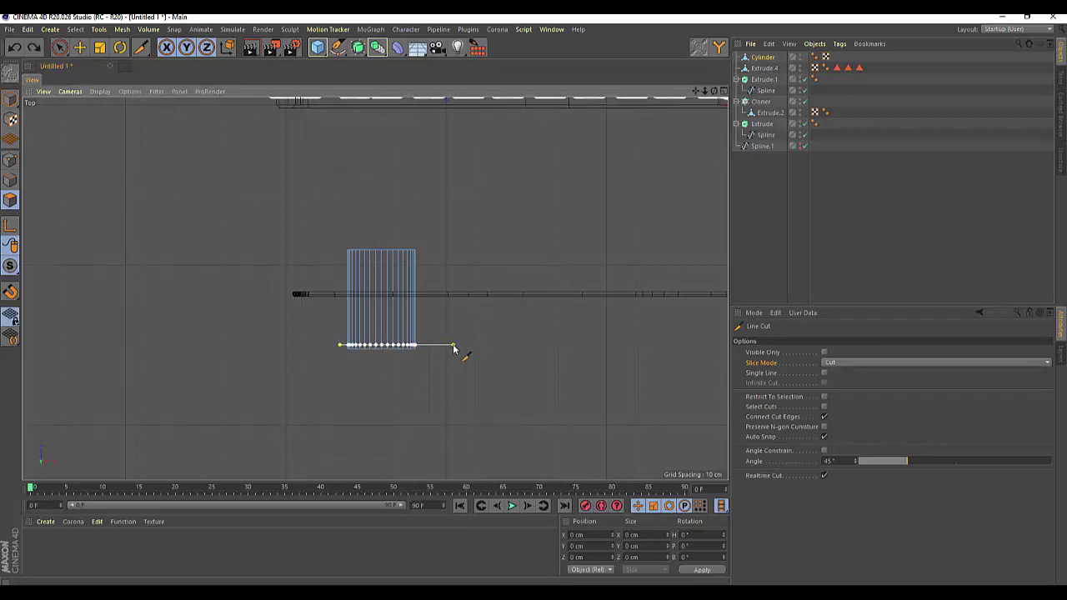
pyautogui.press('Escape')
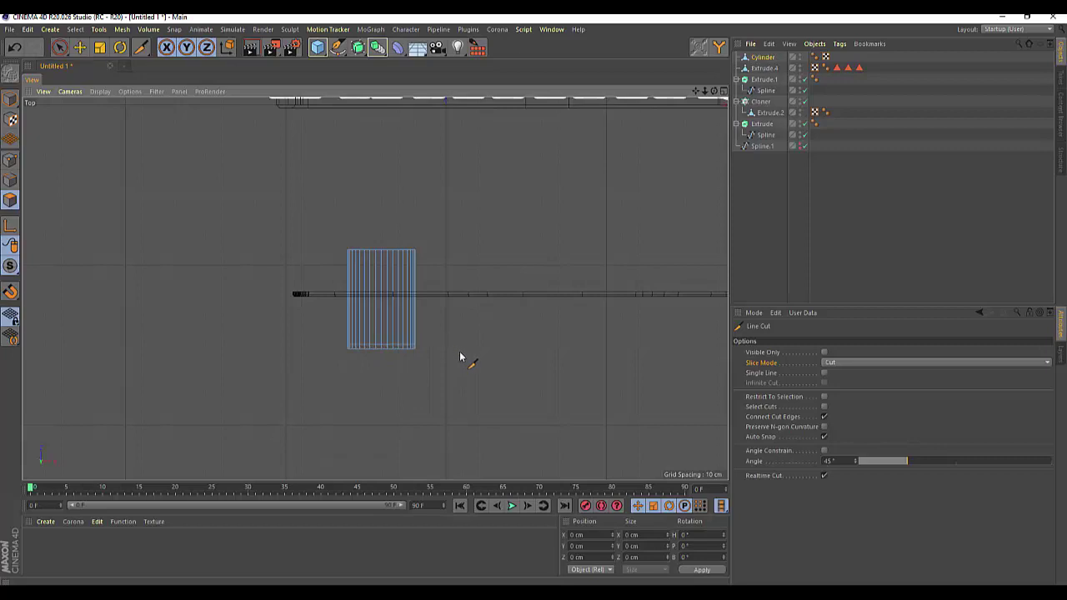
pyautogui.scroll(3, 338, 375)
pyautogui.scroll(2, 338, 372)
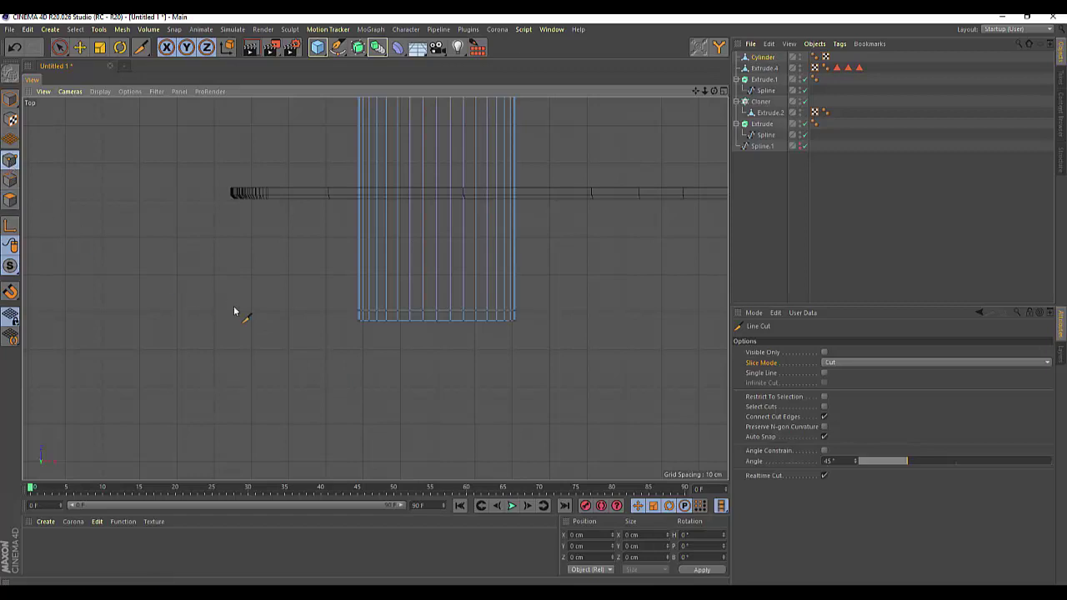
# Select the cylinder's bottom-rim points and scale them from 43 cm out to about 46 cm
pyautogui.moveTo(59, 47); pyautogui.dragTo(100, 61)
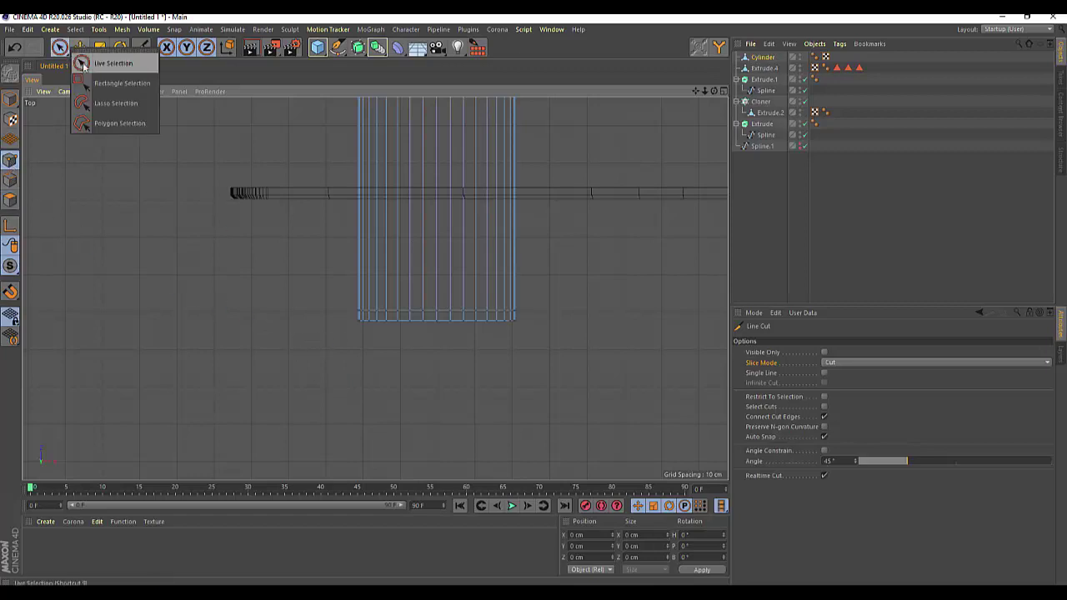
pyautogui.click(843, 382)
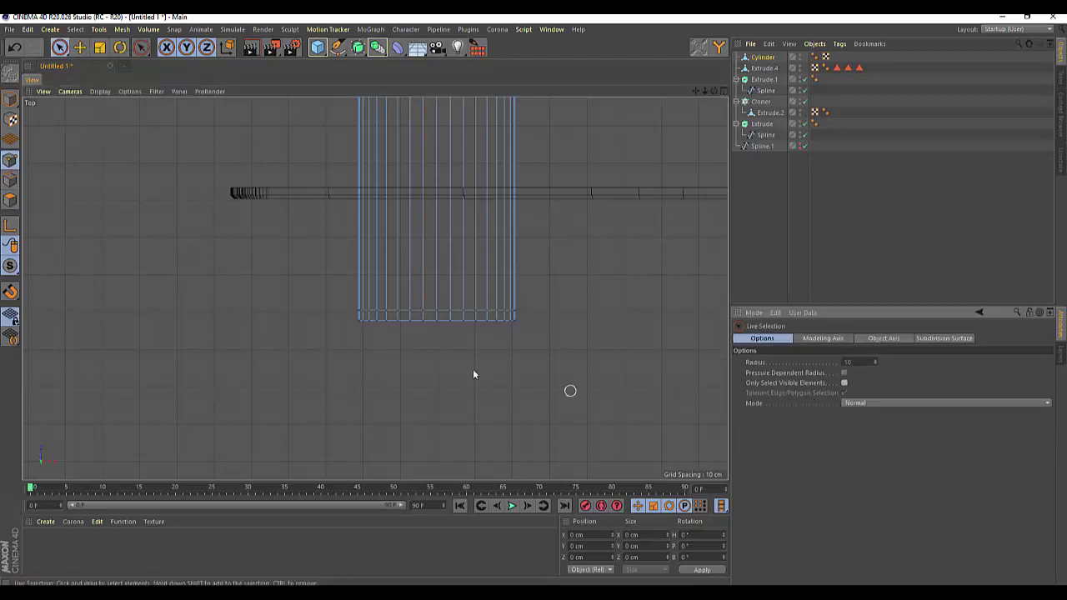
pyautogui.moveTo(356, 320); pyautogui.dragTo(494, 328)
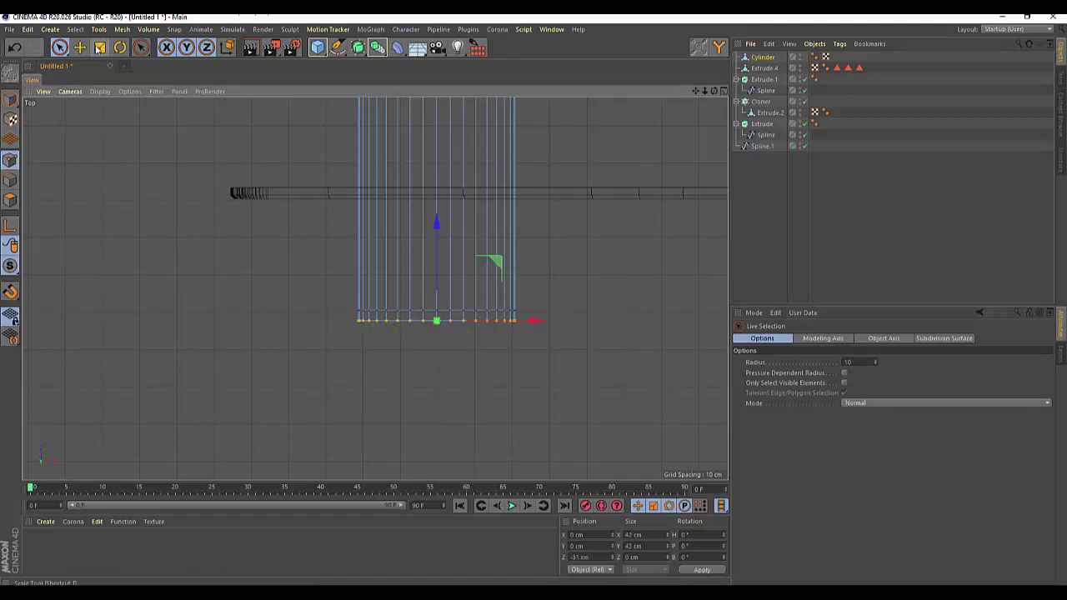
pyautogui.click(100, 47)
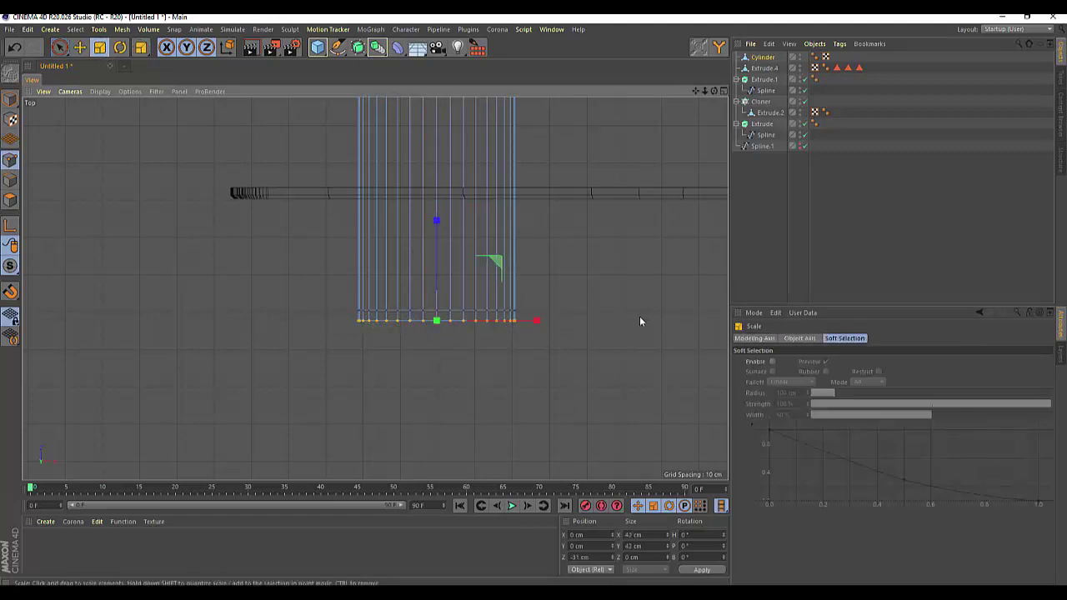
pyautogui.moveTo(635, 316)
pyautogui.mouseDown()
pyautogui.moveTo(703, 324)
pyautogui.moveTo(689, 325)
pyautogui.mouseUp()
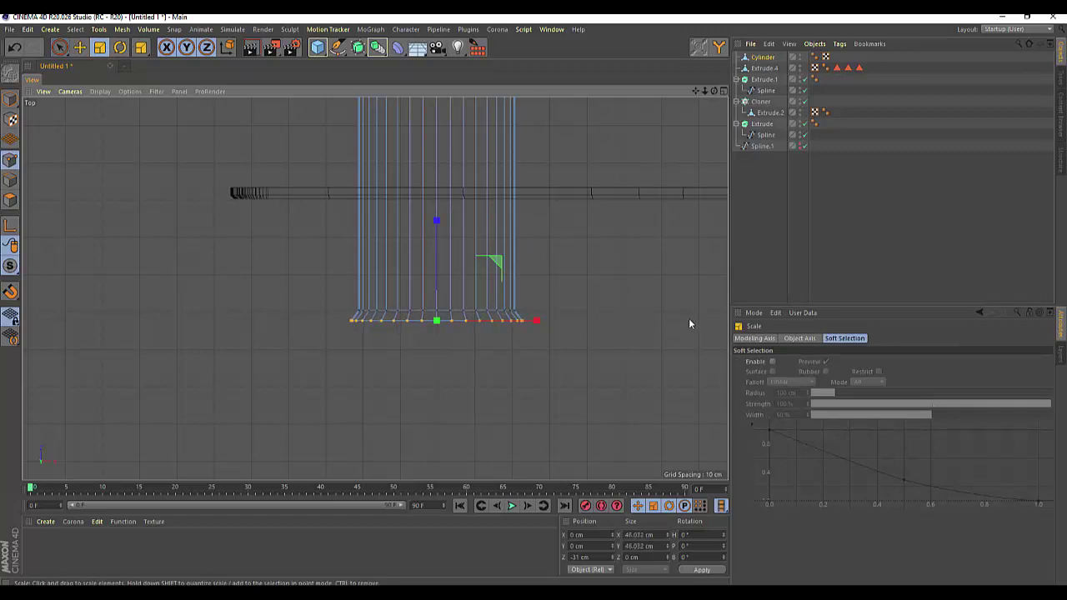
pyautogui.click(59, 47)
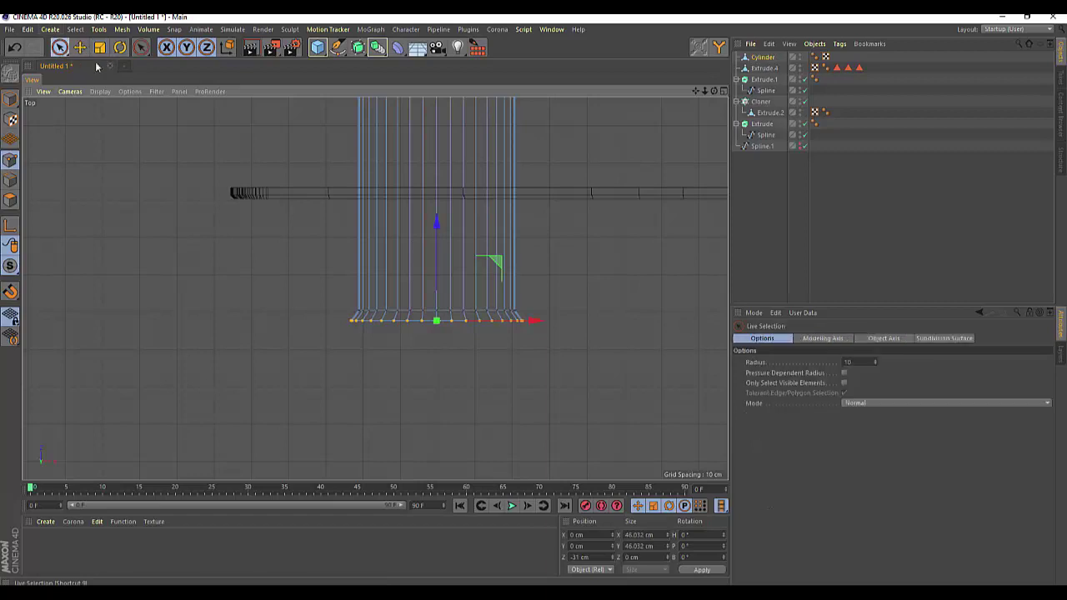
pyautogui.click(766, 58)
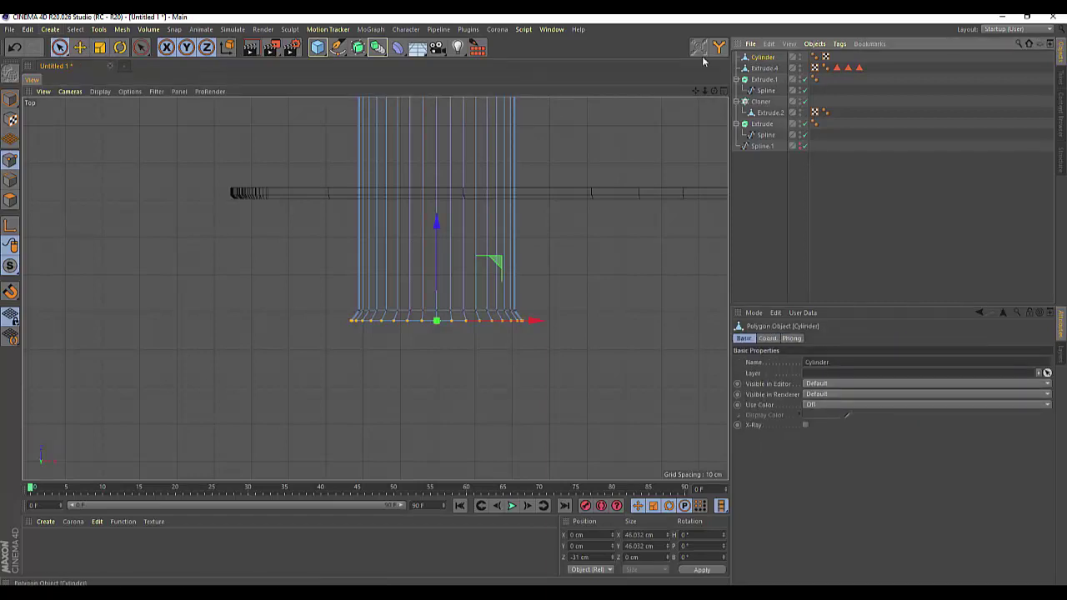
pyautogui.click(10, 99)
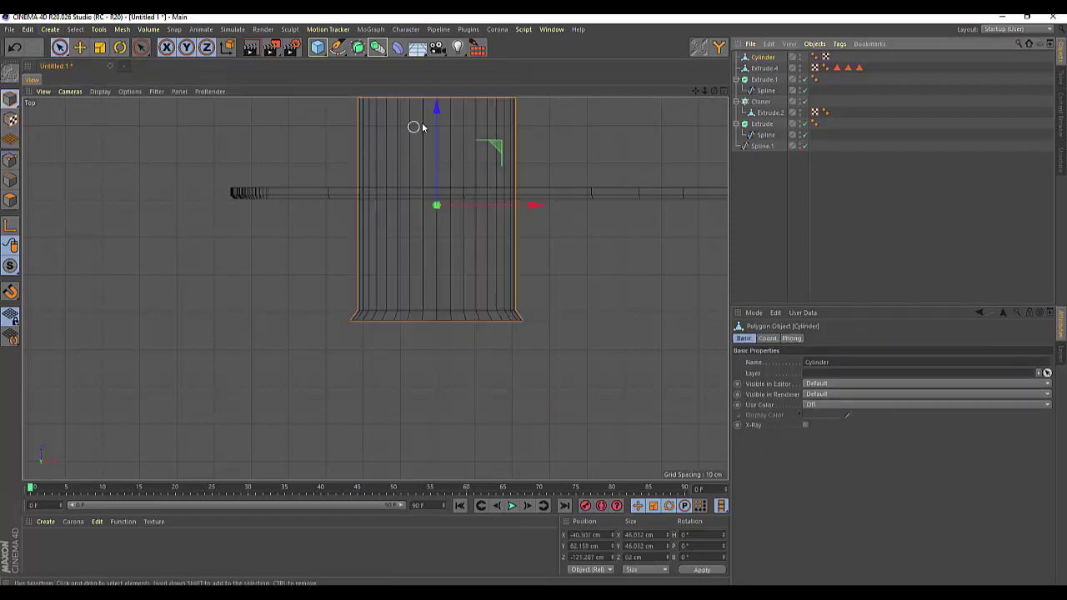
# Move the cylinder up and drag its top-edge points down to shorten it
pyautogui.moveTo(414, 250); pyautogui.dragTo(414, 147)
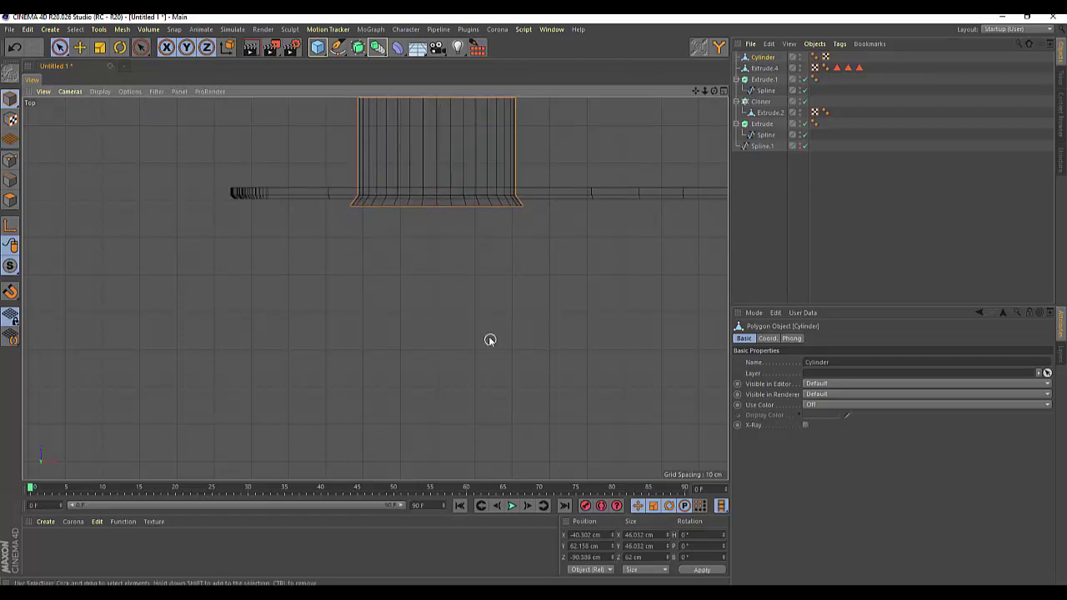
pyautogui.moveTo(375, 241); pyautogui.dragTo(375, 289, button='middle')
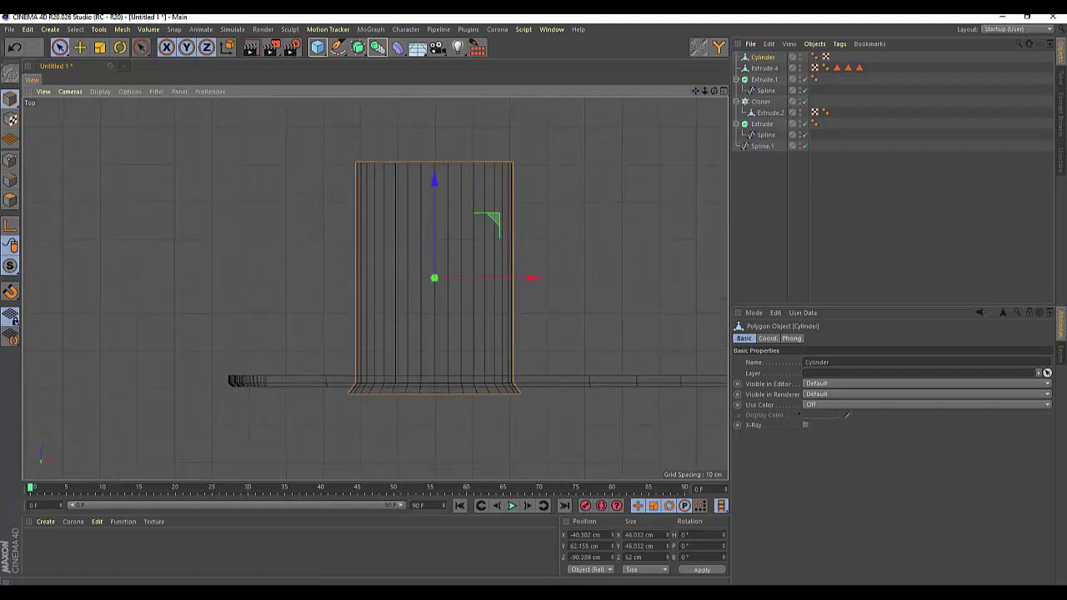
pyautogui.click(10, 160)
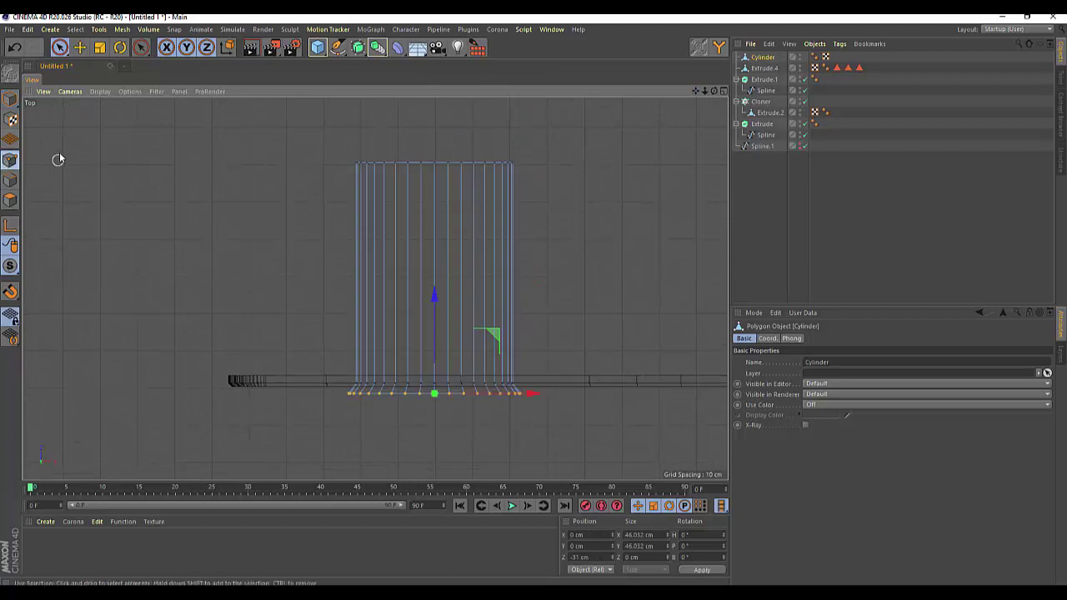
pyautogui.moveTo(59, 47); pyautogui.dragTo(100, 59)
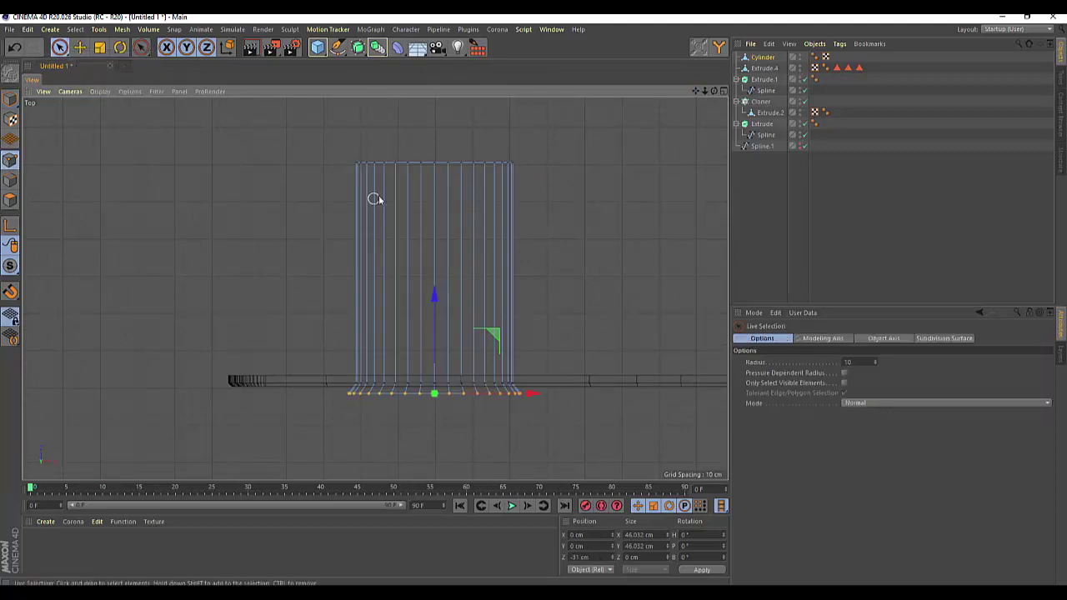
pyautogui.moveTo(344, 168); pyautogui.dragTo(421, 165)
pyautogui.moveTo(517, 167); pyautogui.dragTo(338, 163)
pyautogui.moveTo(433, 109); pyautogui.dragTo(421, 313)
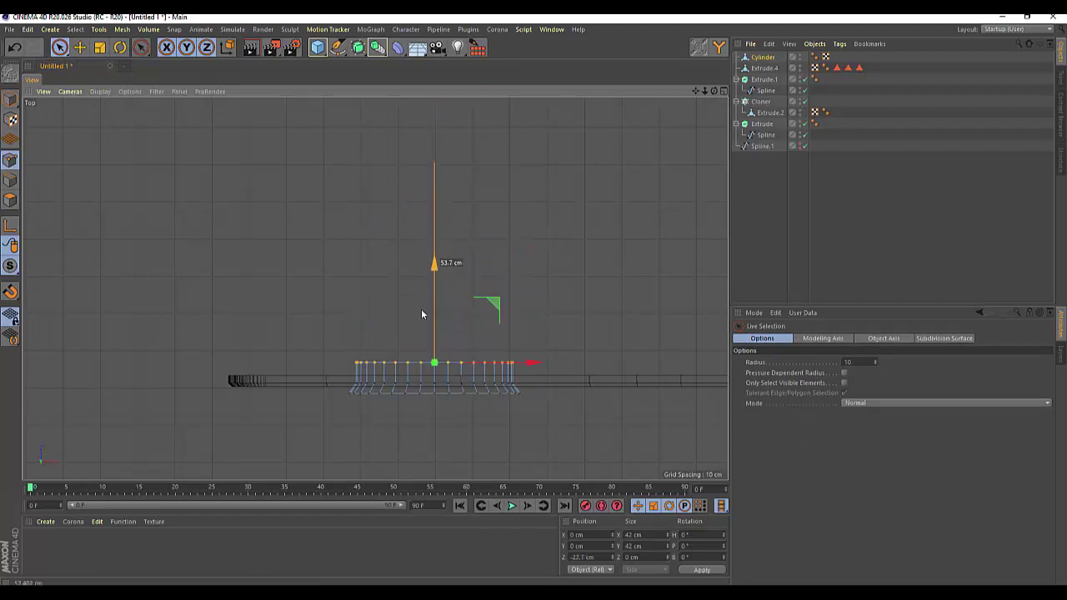
# Add a Boole set to A subtract B holding Extrude.4 and the Cylinder
pyautogui.click(761, 69)
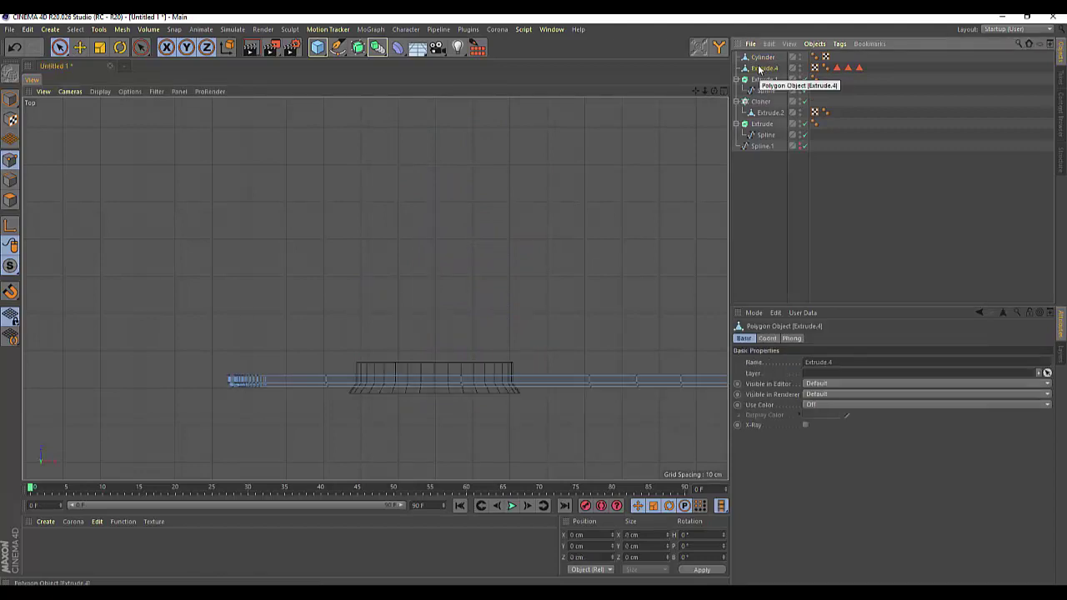
pyautogui.click(761, 56)
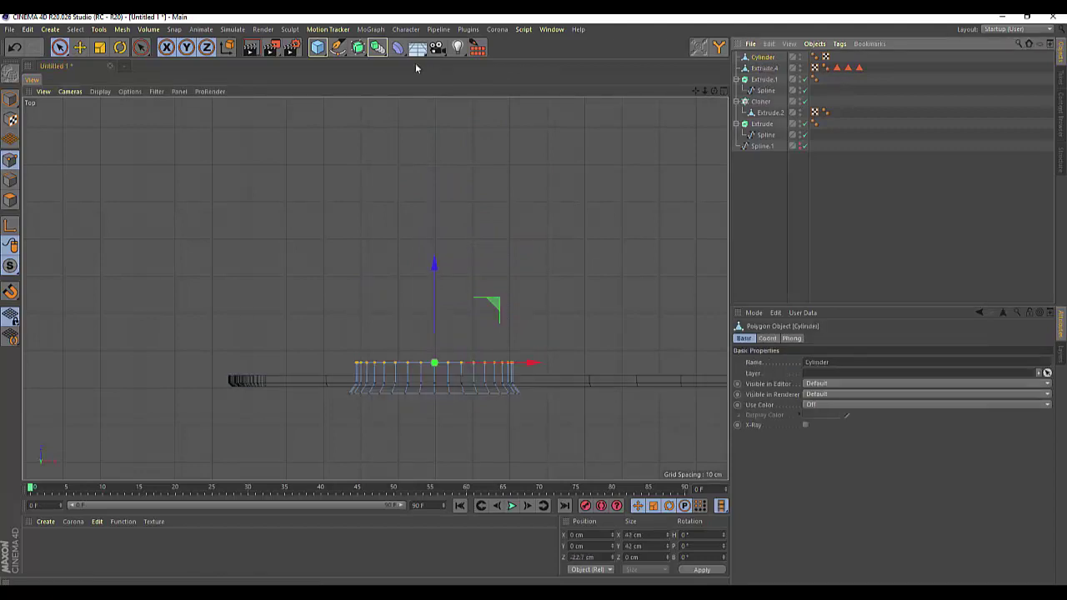
pyautogui.moveTo(376, 47); pyautogui.dragTo(581, 69)
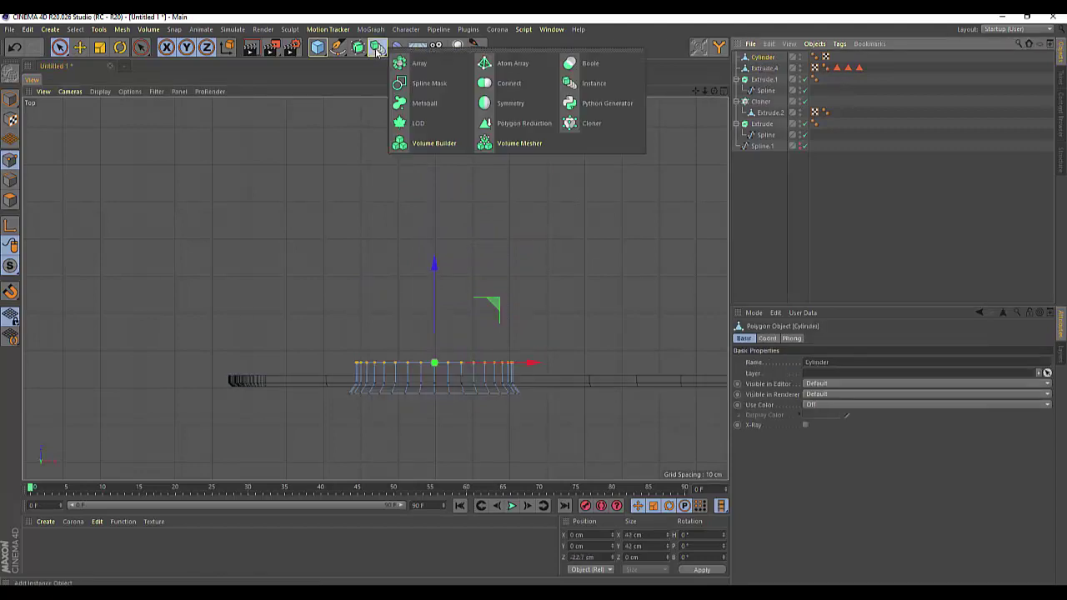
pyautogui.click(581, 66)
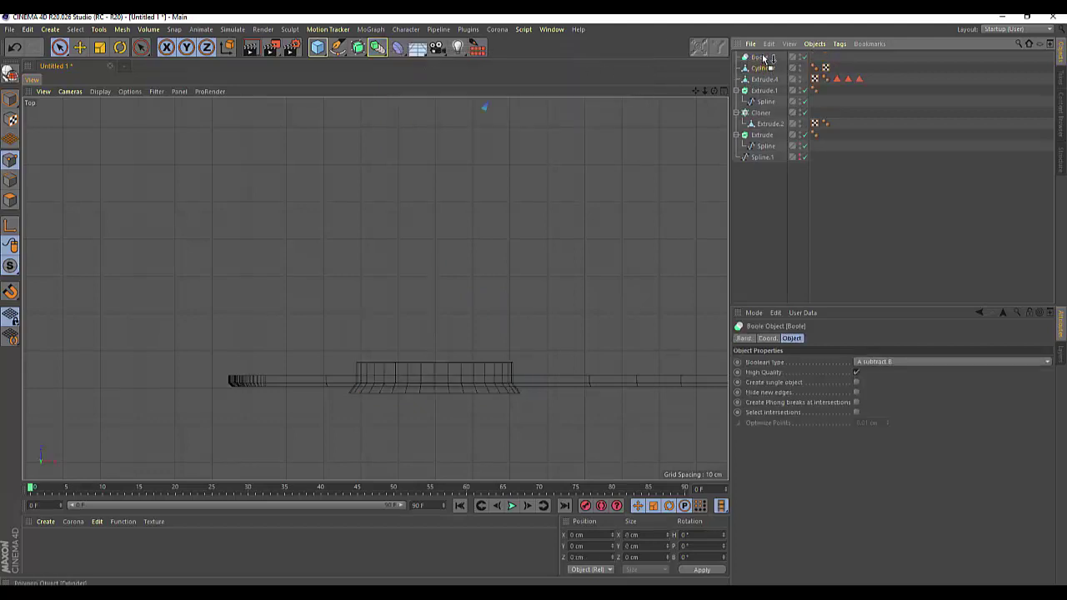
pyautogui.moveTo(764, 59); pyautogui.dragTo(763, 60)
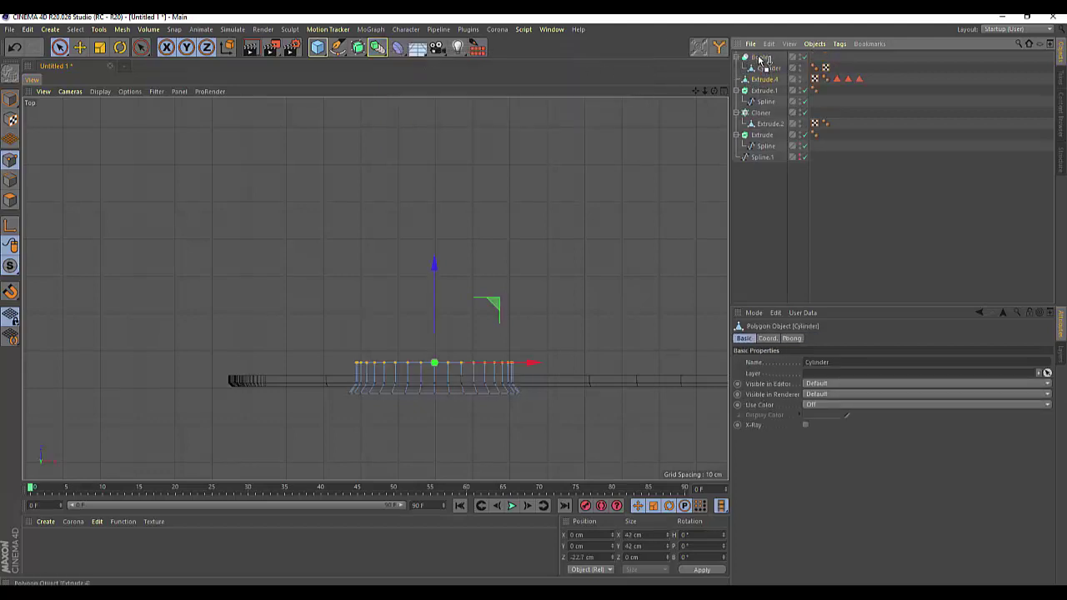
pyautogui.moveTo(763, 78); pyautogui.dragTo(760, 58)
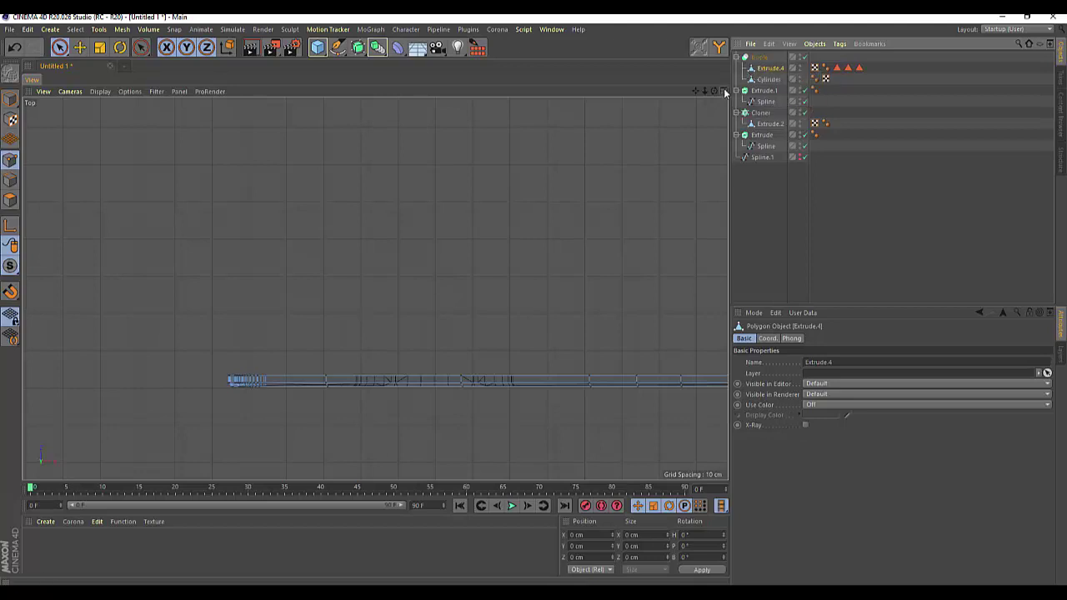
# Zoom into the maximized Perspective view and orbit to see the panel's round hole
pyautogui.click(724, 92)
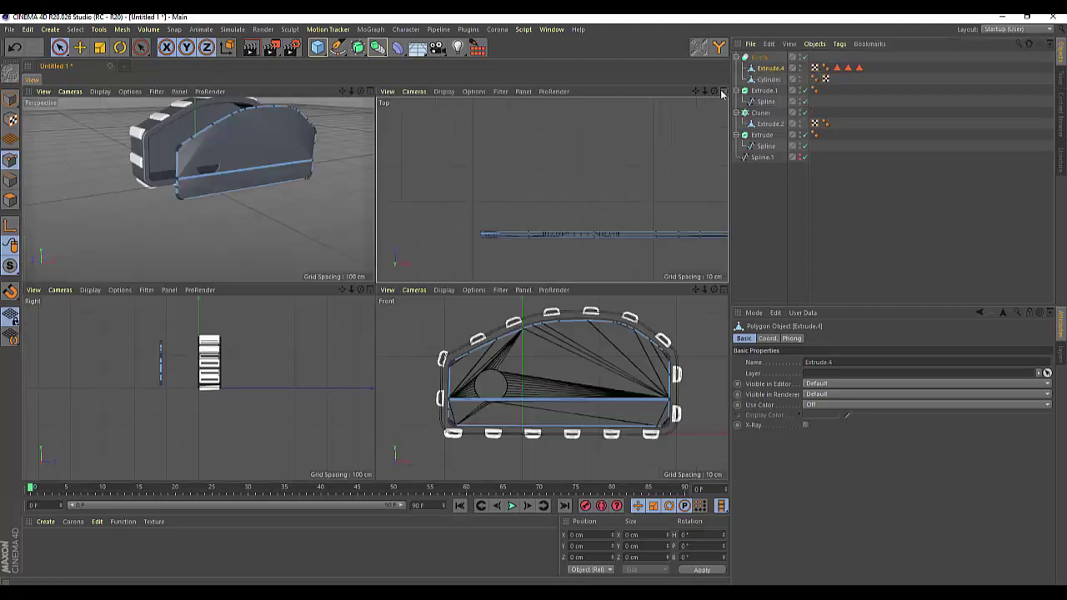
pyautogui.click(370, 92)
pyautogui.scroll(2, 380, 303)
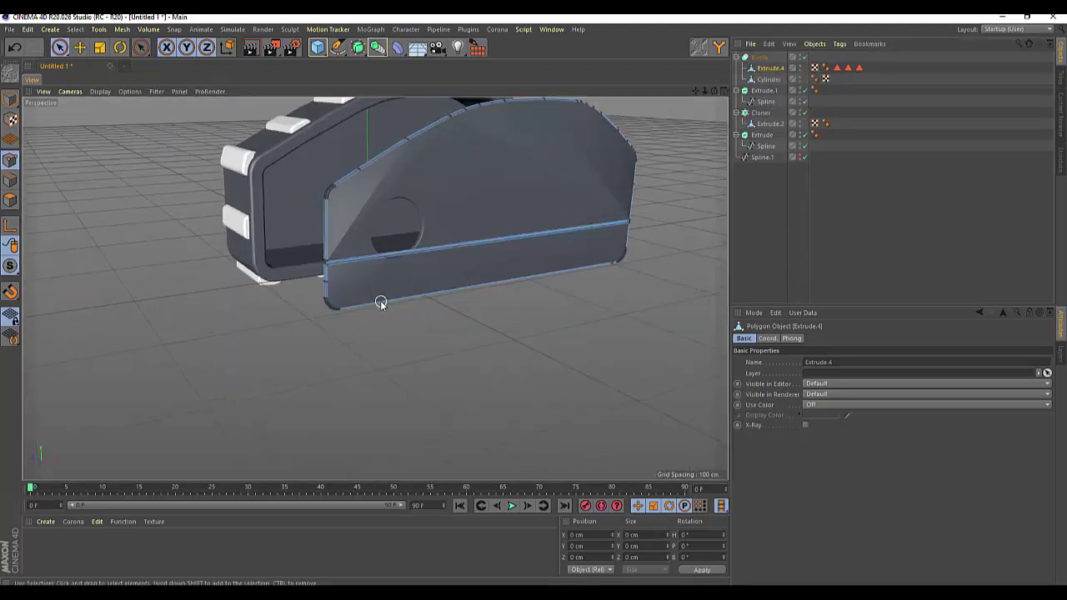
pyautogui.scroll(2, 379, 303)
pyautogui.scroll(2, 376, 298)
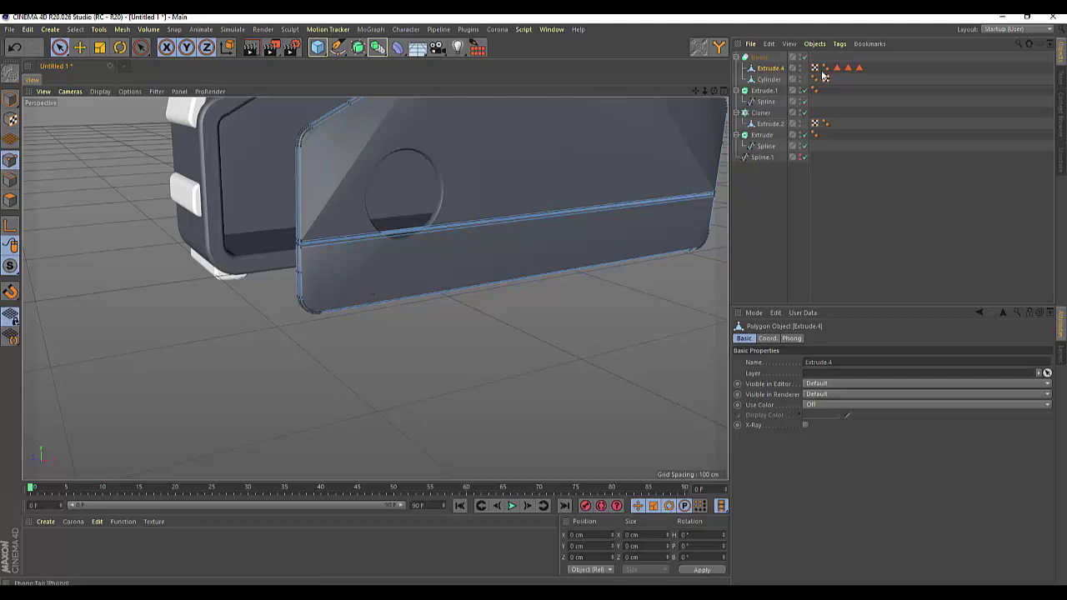
pyautogui.keyDown('alt'); pyautogui.moveTo(370, 288); pyautogui.dragTo(375, 289); pyautogui.keyUp('alt')
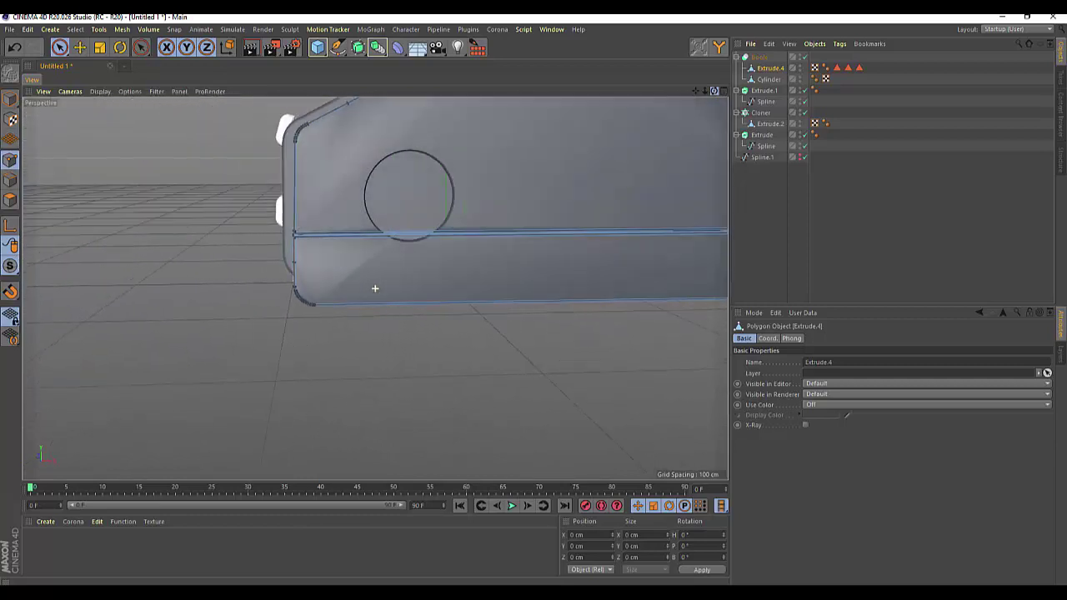
# Drag the Cylinder down along Y so the hole crosses the panel's groove line
pyautogui.click(757, 58)
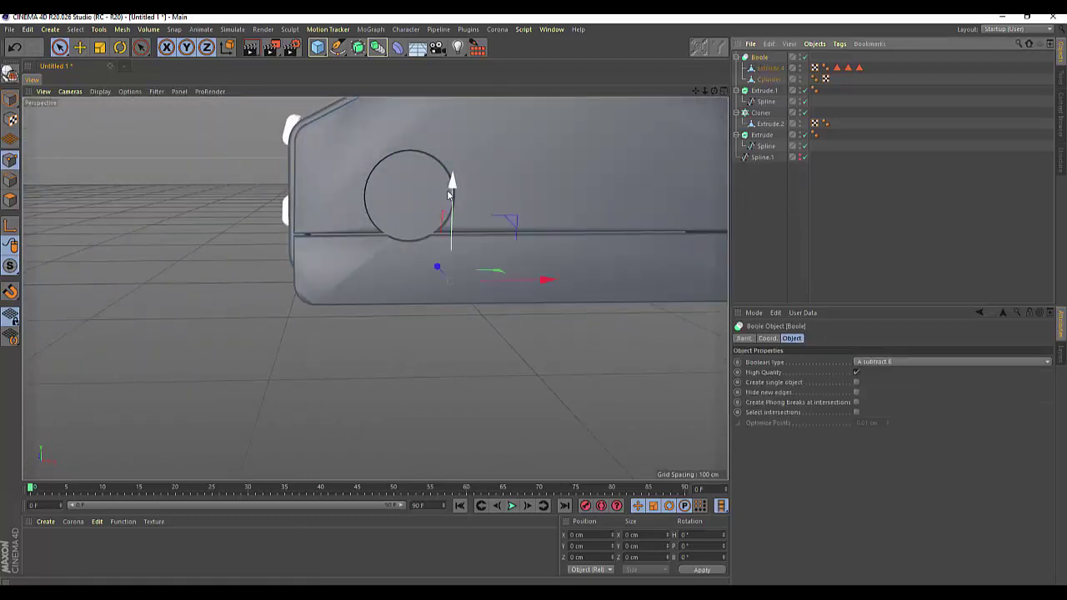
pyautogui.moveTo(455, 183); pyautogui.dragTo(459, 179)
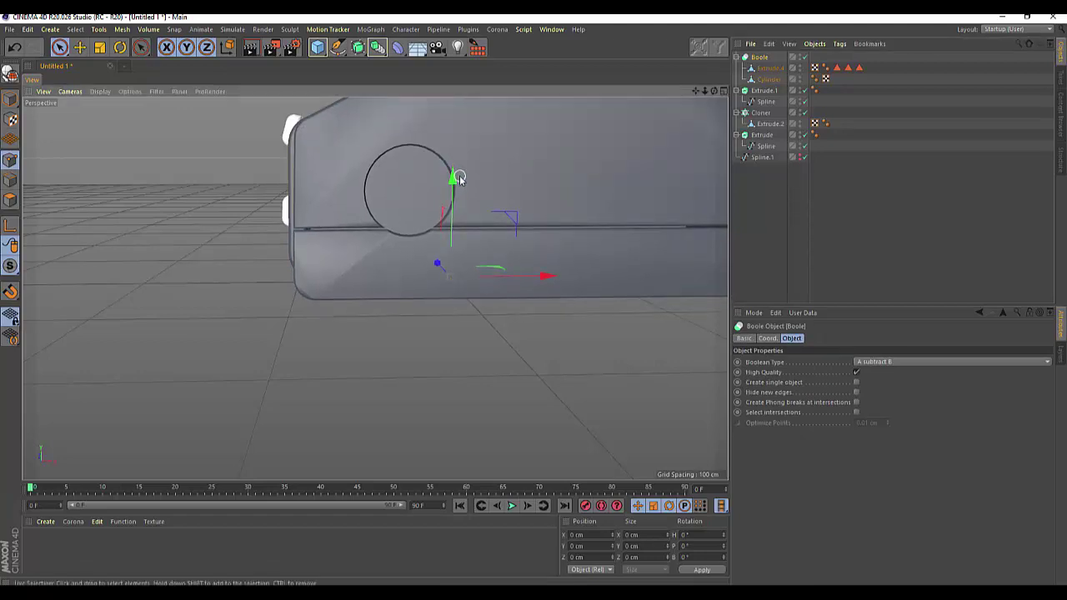
pyautogui.hotkey('ctrl', 'z')
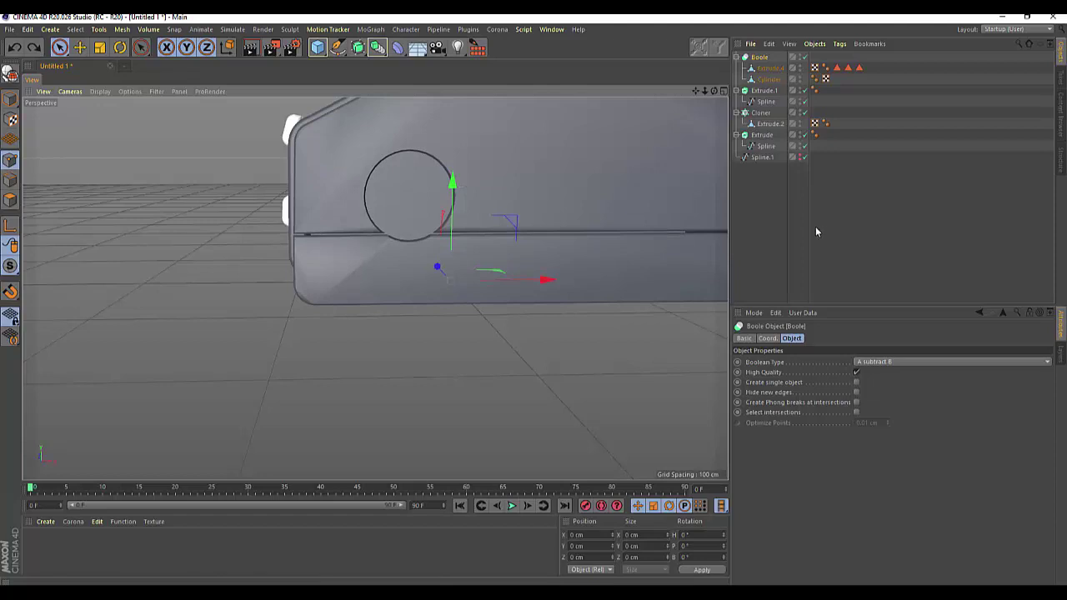
pyautogui.click(769, 68)
pyautogui.click(768, 80)
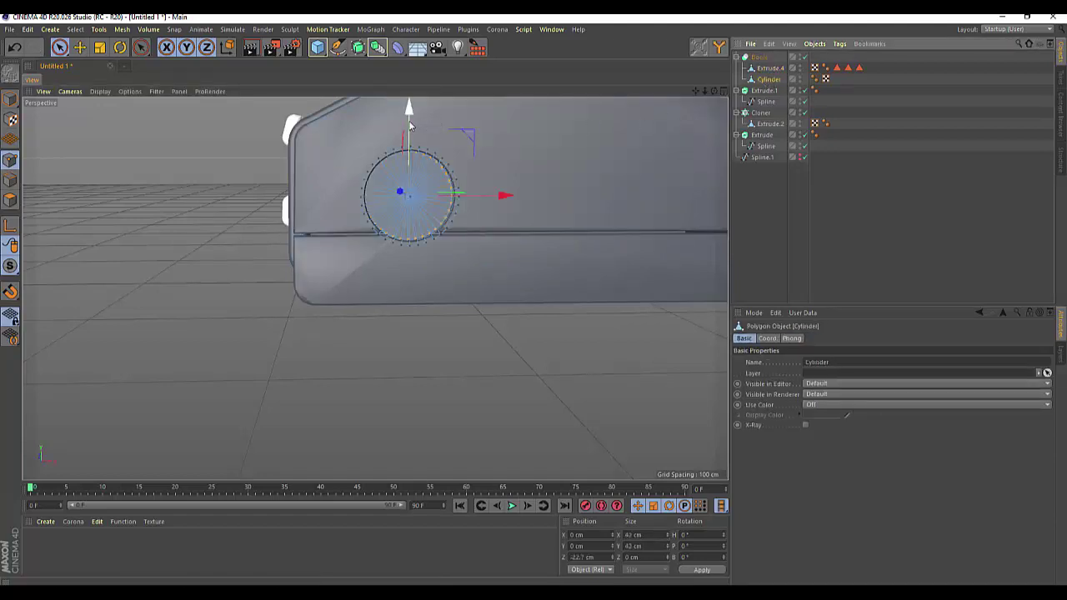
pyautogui.click(4, 98)
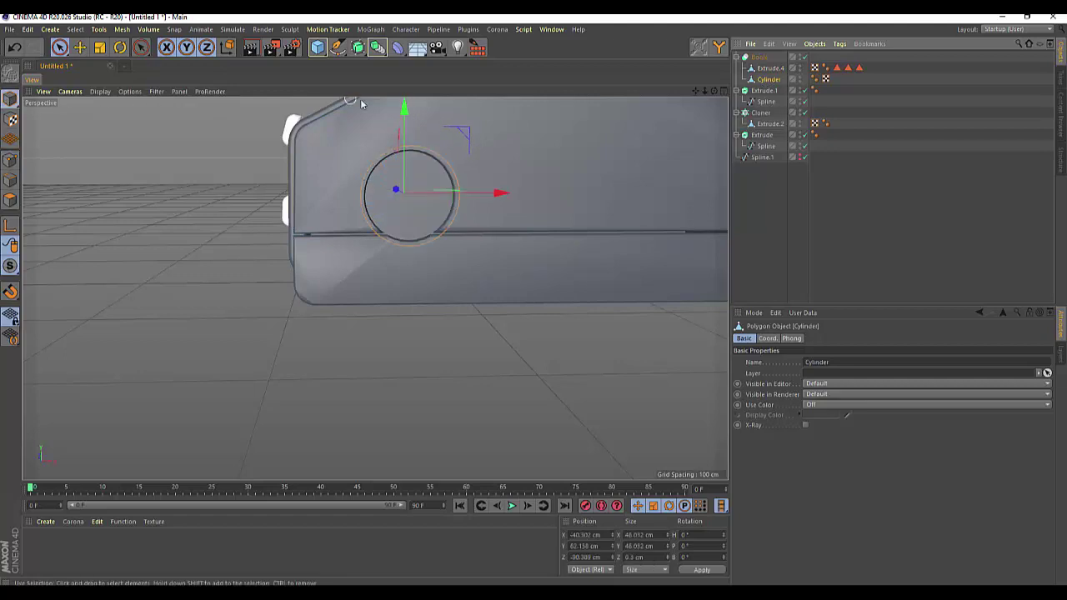
pyautogui.moveTo(403, 108)
pyautogui.mouseDown()
pyautogui.moveTo(399, 159)
pyautogui.moveTo(399, 150)
pyautogui.mouseUp()
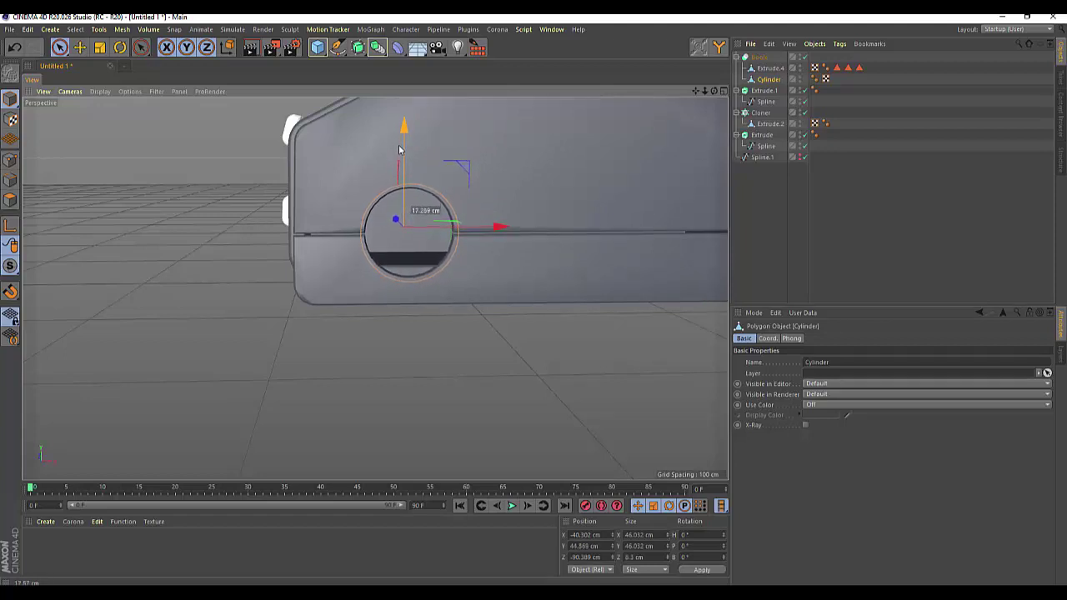
pyautogui.moveTo(398, 150); pyautogui.dragTo(400, 150)
pyautogui.click(705, 107)
pyautogui.moveTo(716, 98); pyautogui.dragTo(473, 124)
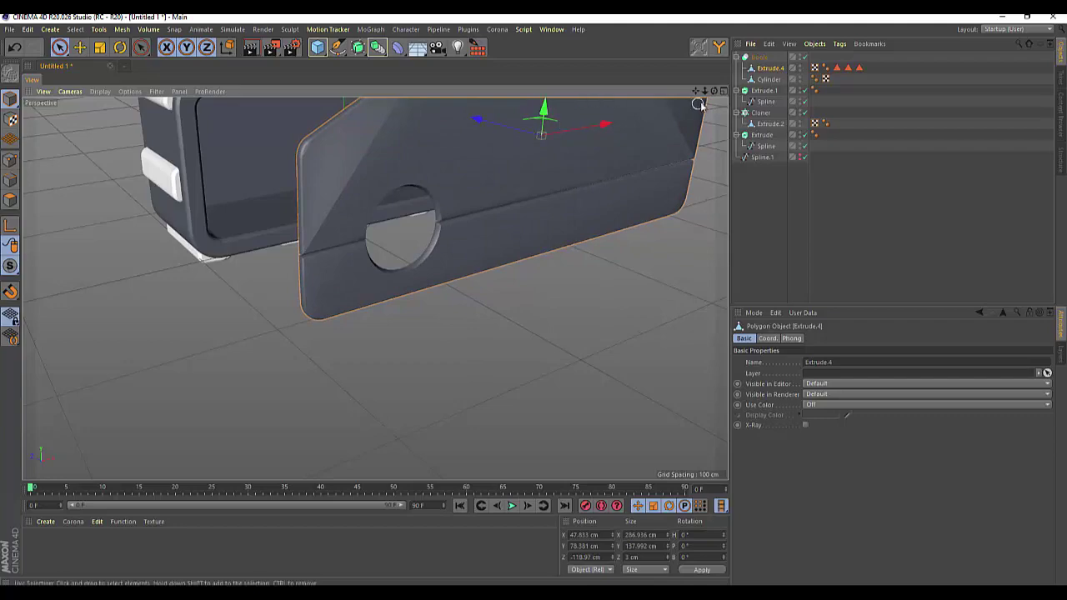
# Delete the Phong tag from Extrude.4 and zoom the view out
pyautogui.moveTo(714, 98)
pyautogui.mouseDown()
pyautogui.moveTo(375, 288)
pyautogui.moveTo(715, 97)
pyautogui.mouseUp()
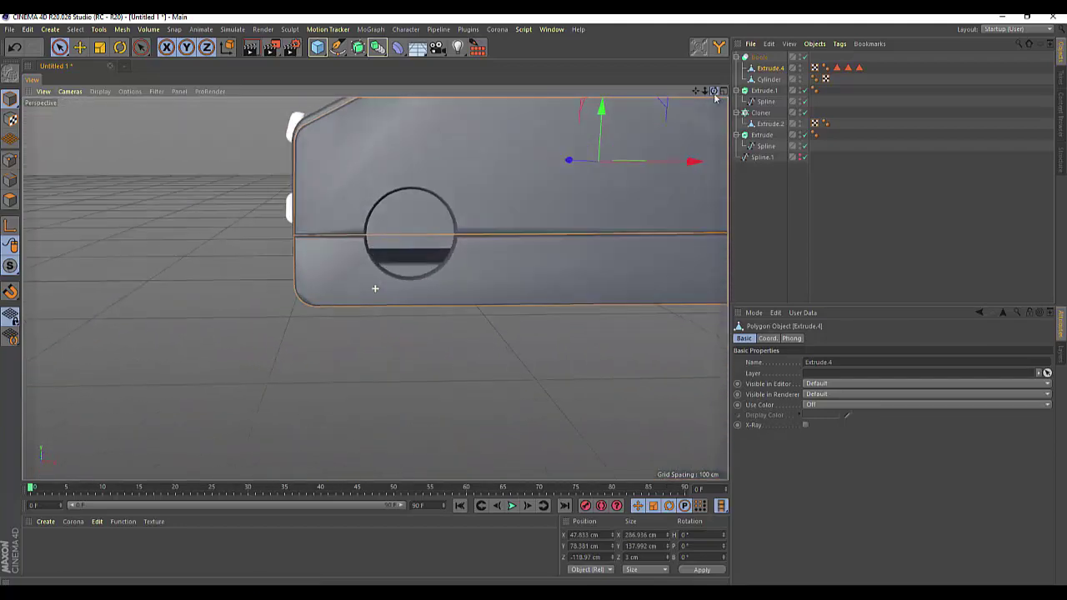
pyautogui.click(824, 70)
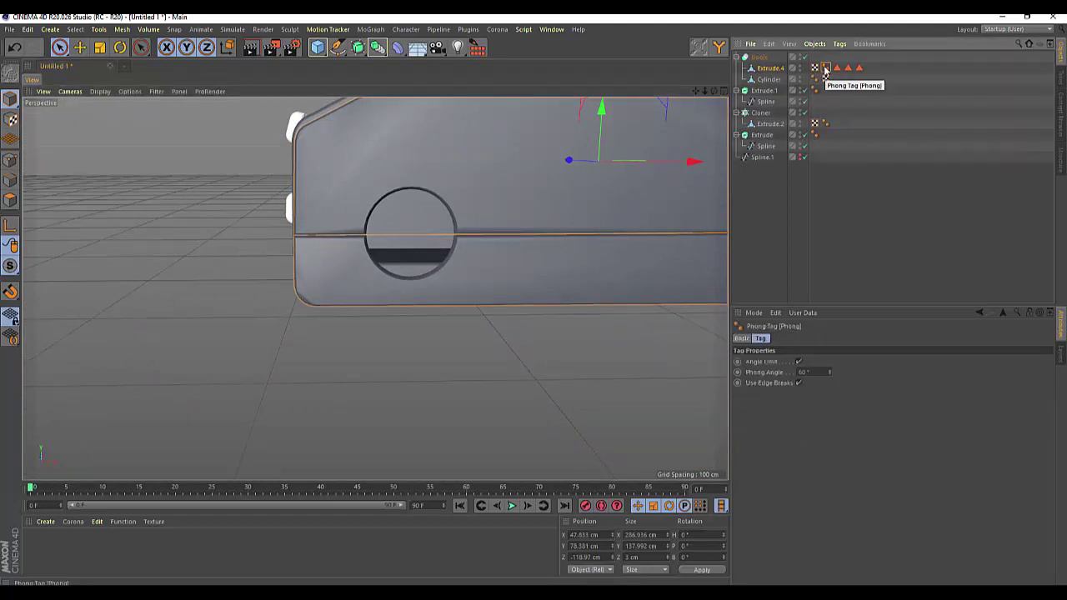
pyautogui.press('Delete')
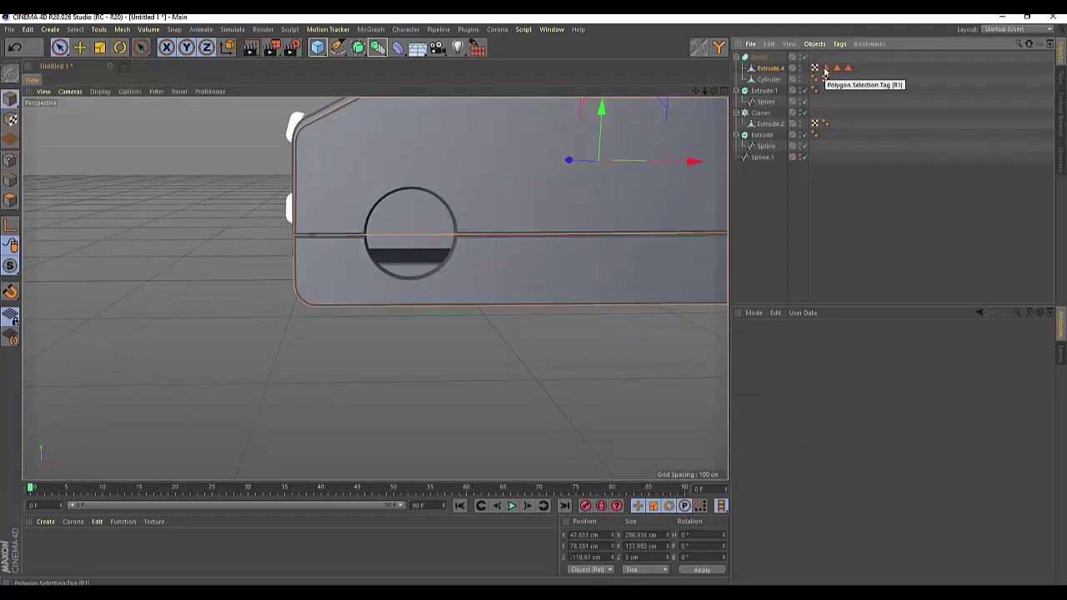
pyautogui.hotkey('ctrl', 'z')
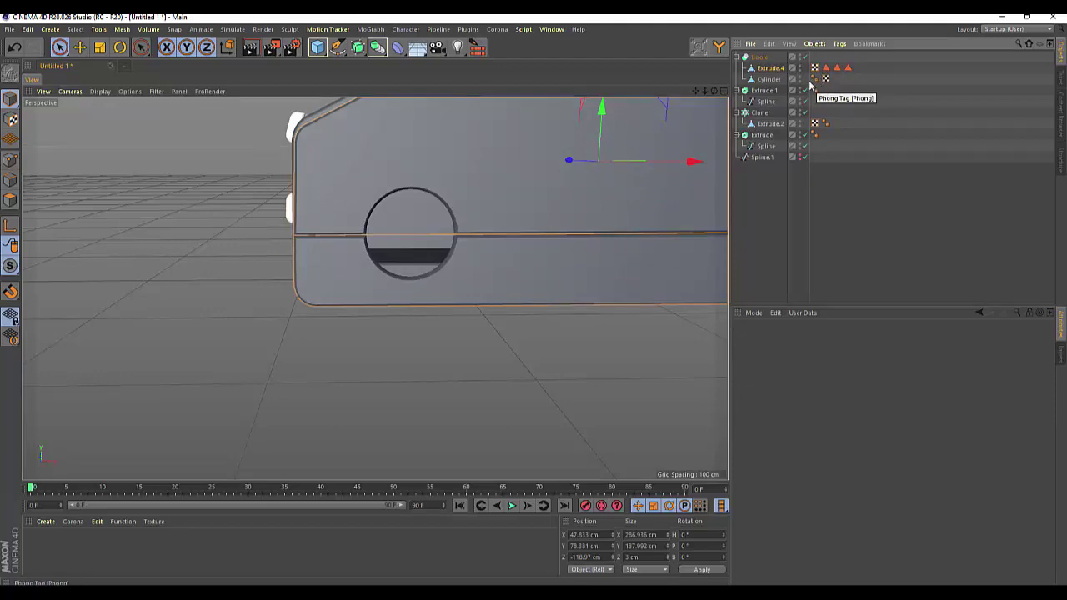
pyautogui.scroll(-2, 510, 242)
pyautogui.scroll(-2, 510, 242)
pyautogui.scroll(-2, 510, 242)
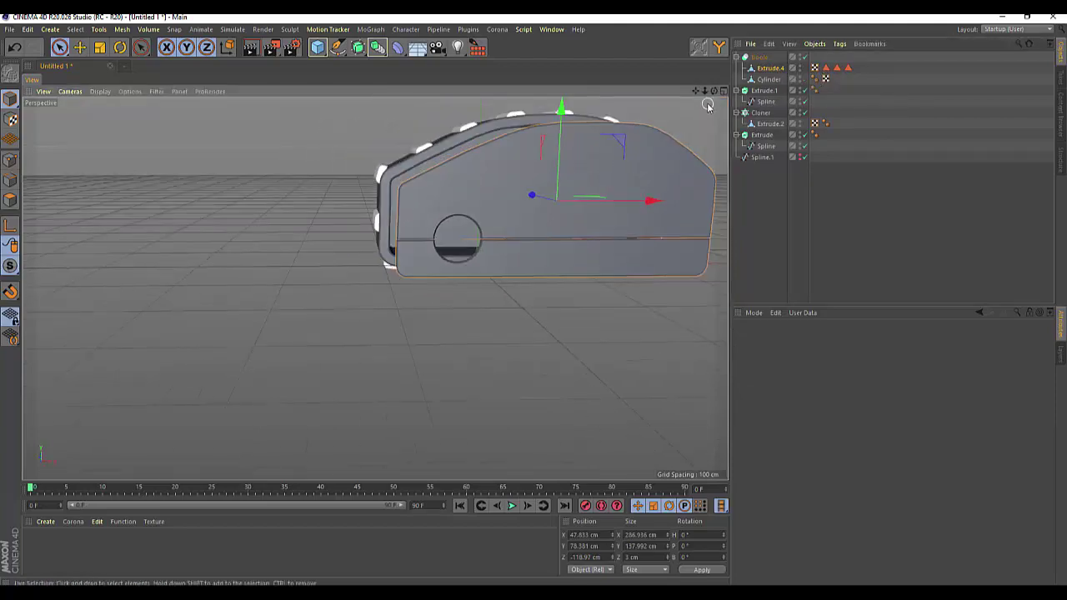
# Slide the Boole along Z until the panel sits flush against the body's side
pyautogui.moveTo(714, 91); pyautogui.dragTo(375, 288)
pyautogui.keyDown('alt'); pyautogui.moveTo(375, 288); pyautogui.dragTo(375, 289); pyautogui.keyUp('alt')
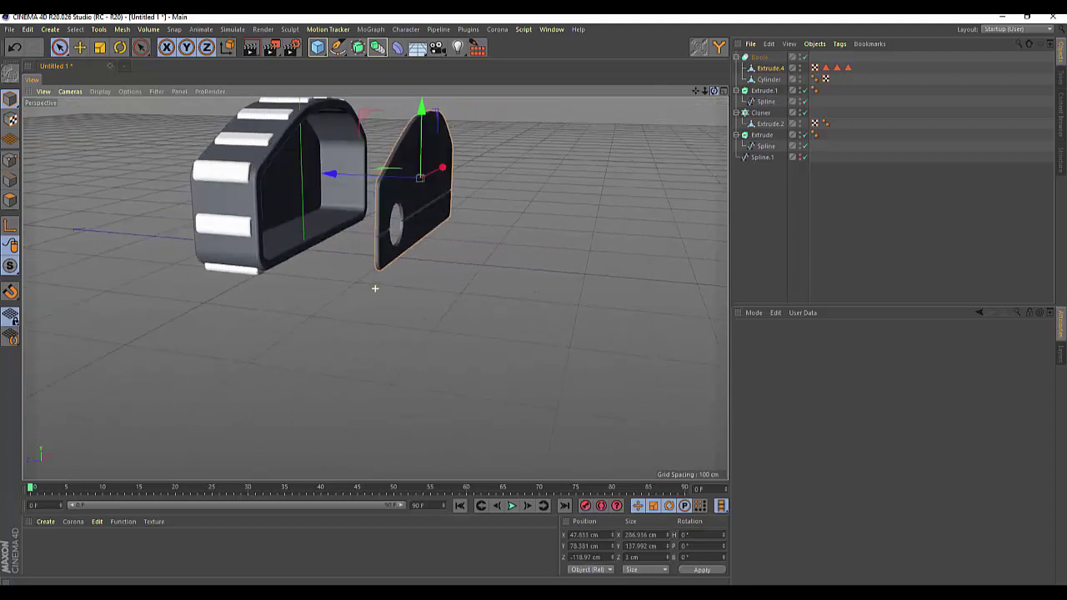
pyautogui.click(759, 57)
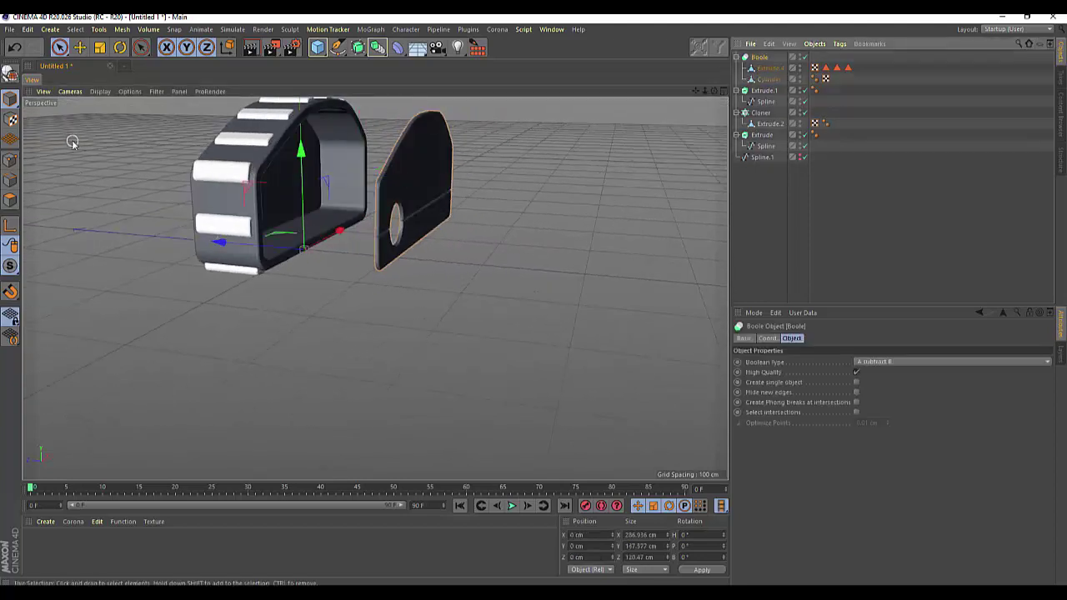
pyautogui.moveTo(221, 245); pyautogui.dragTo(132, 233)
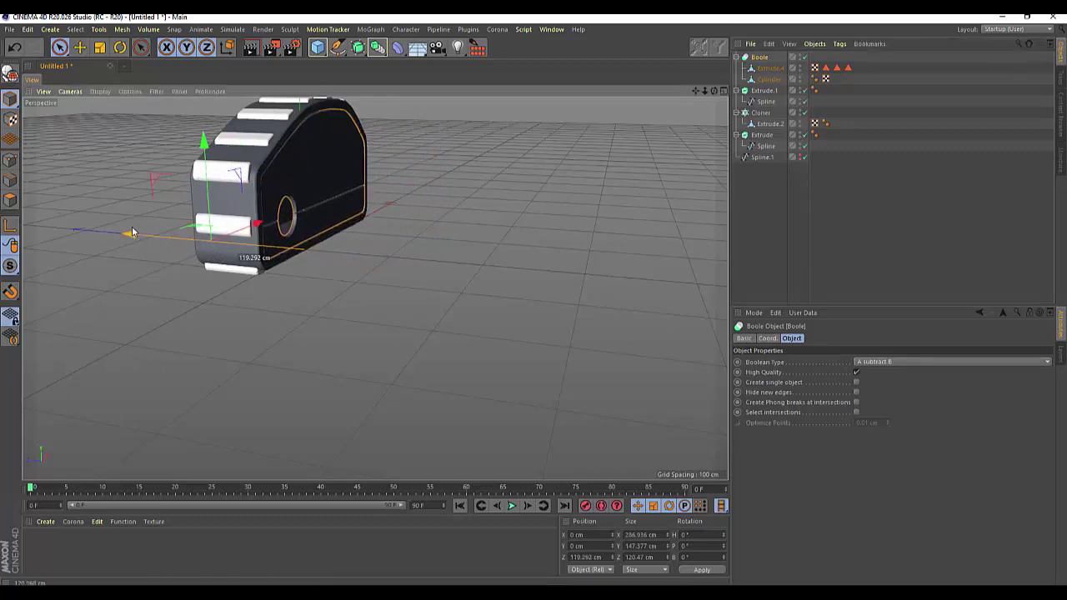
# Orbit around the attached panel and check it with a Render View preview
pyautogui.moveTo(713, 90)
pyautogui.mouseDown()
pyautogui.moveTo(684, 117)
pyautogui.moveTo(650, 125)
pyautogui.mouseUp()
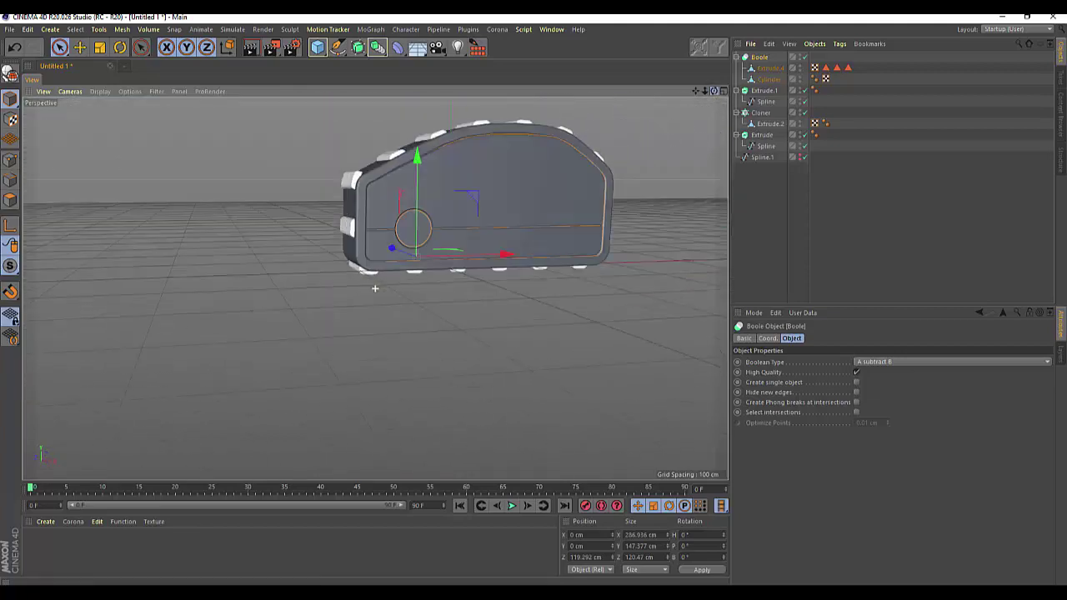
pyautogui.moveTo(375, 288); pyautogui.dragTo(375, 289)
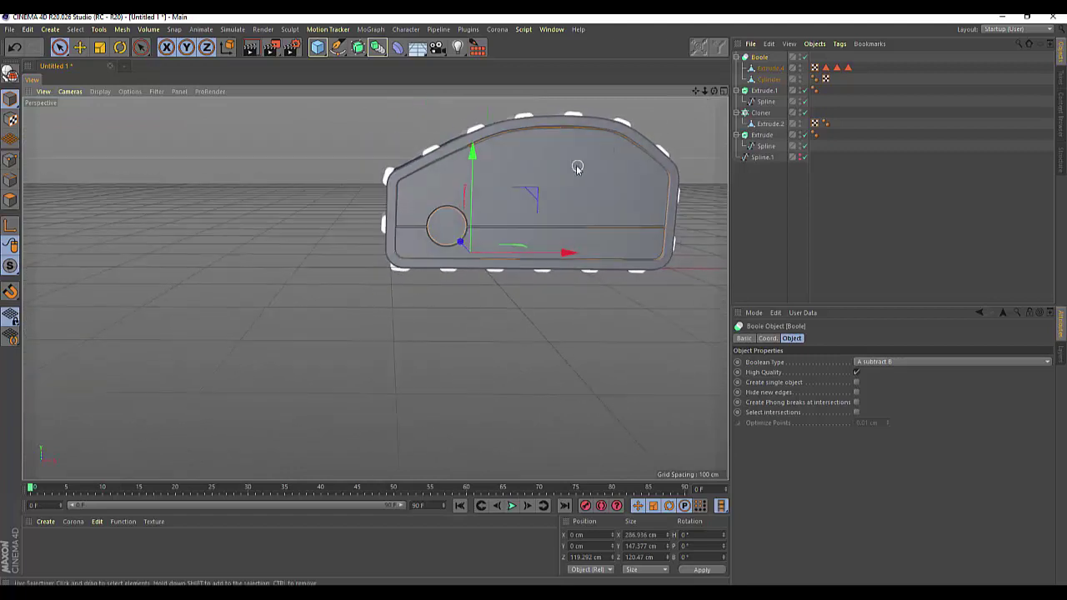
pyautogui.moveTo(713, 90); pyautogui.dragTo(374, 286)
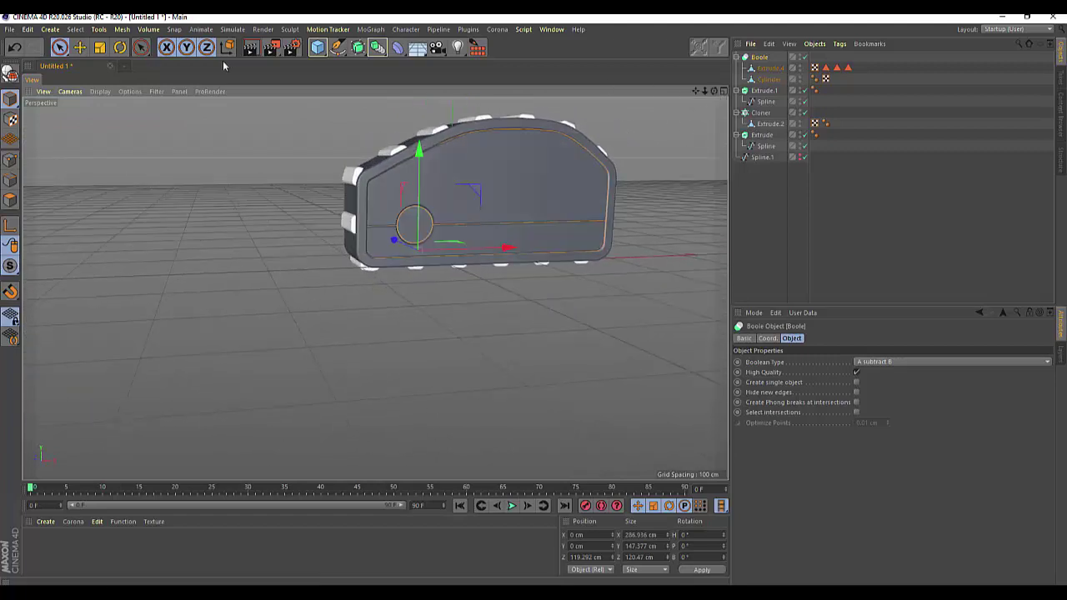
pyautogui.click(250, 50)
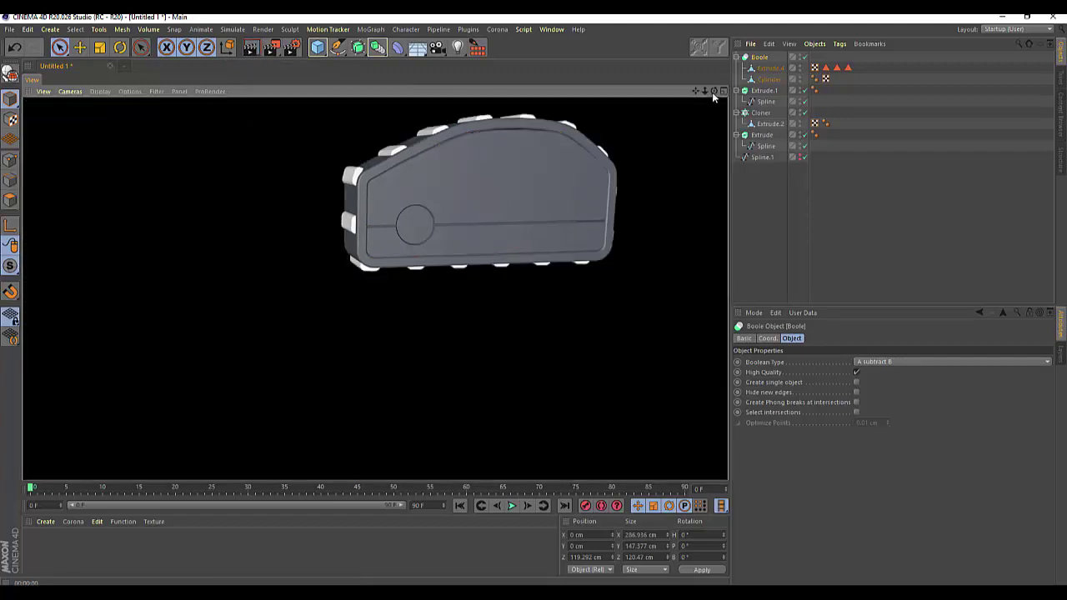
pyautogui.moveTo(712, 92)
pyautogui.mouseDown()
pyautogui.moveTo(374, 289)
pyautogui.moveTo(713, 96)
pyautogui.moveTo(716, 107)
pyautogui.mouseUp()
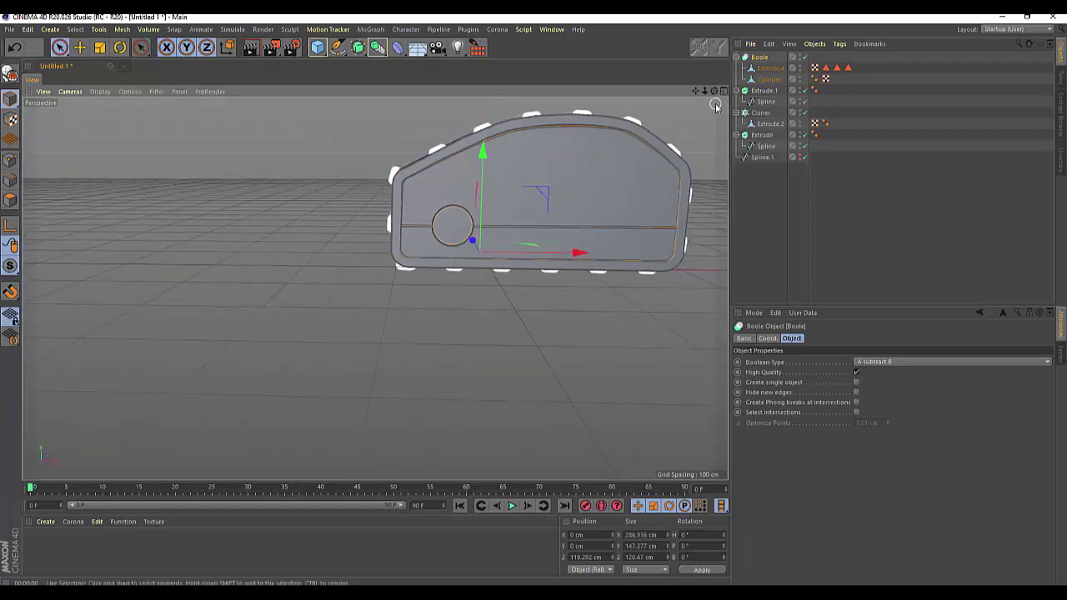
# Scale the cutting Cylinder up to about 54 cm across and nudge it along Z
pyautogui.click(770, 79)
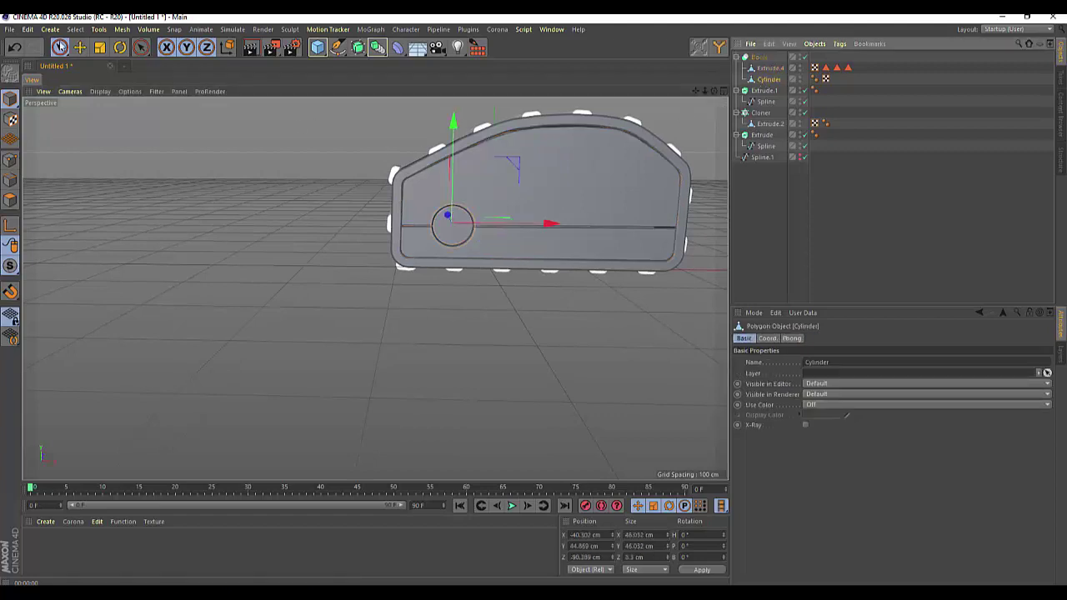
pyautogui.click(99, 48)
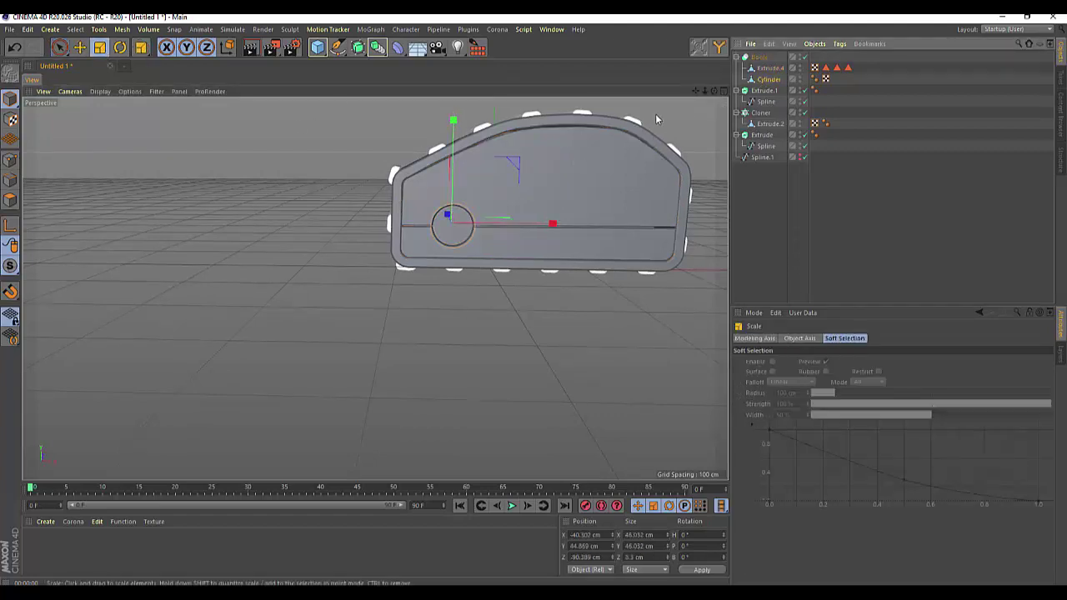
pyautogui.moveTo(656, 119)
pyautogui.mouseDown()
pyautogui.moveTo(711, 103)
pyautogui.moveTo(275, 104)
pyautogui.mouseUp()
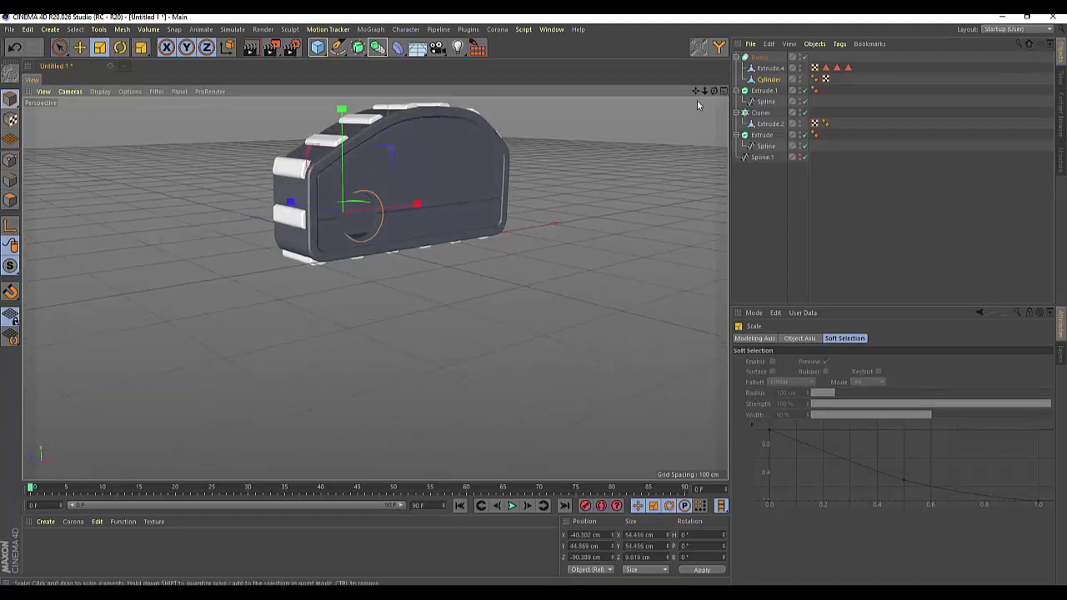
pyautogui.click(60, 47)
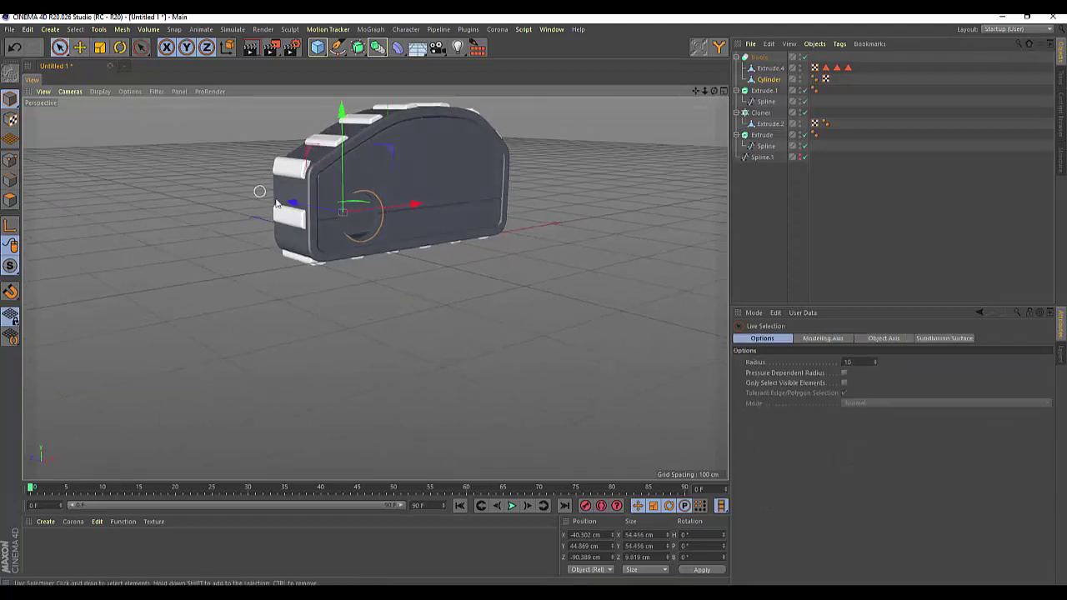
pyautogui.moveTo(296, 207); pyautogui.dragTo(296, 205)
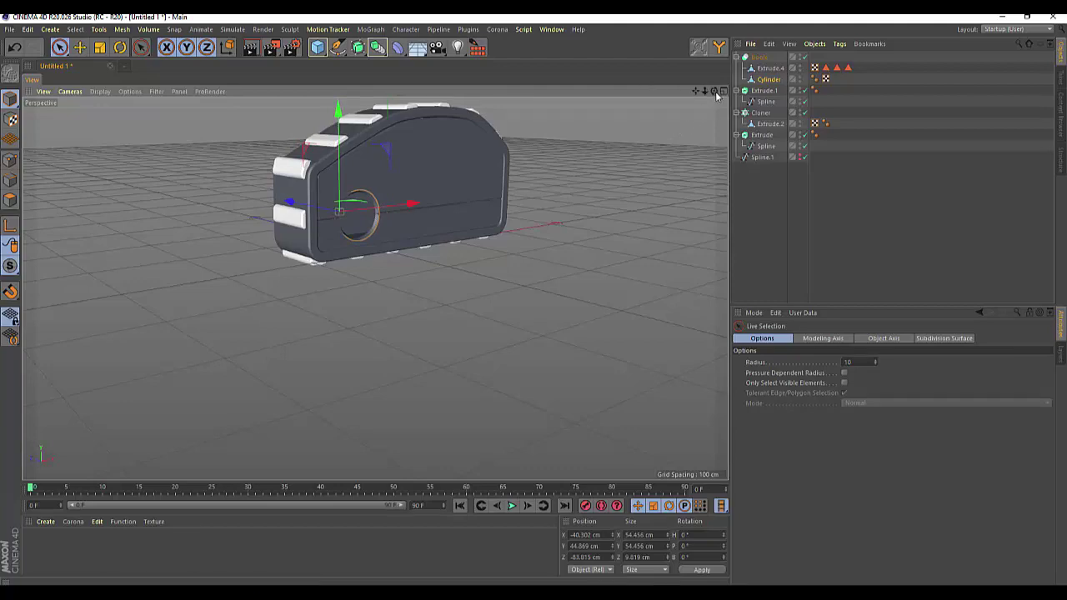
pyautogui.moveTo(716, 92); pyautogui.dragTo(374, 289)
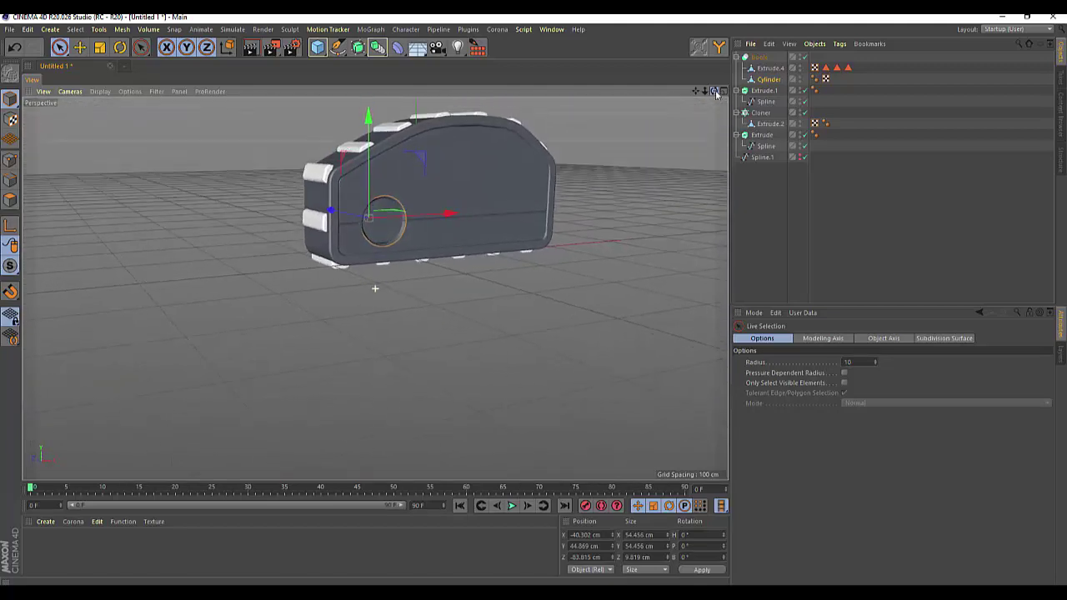